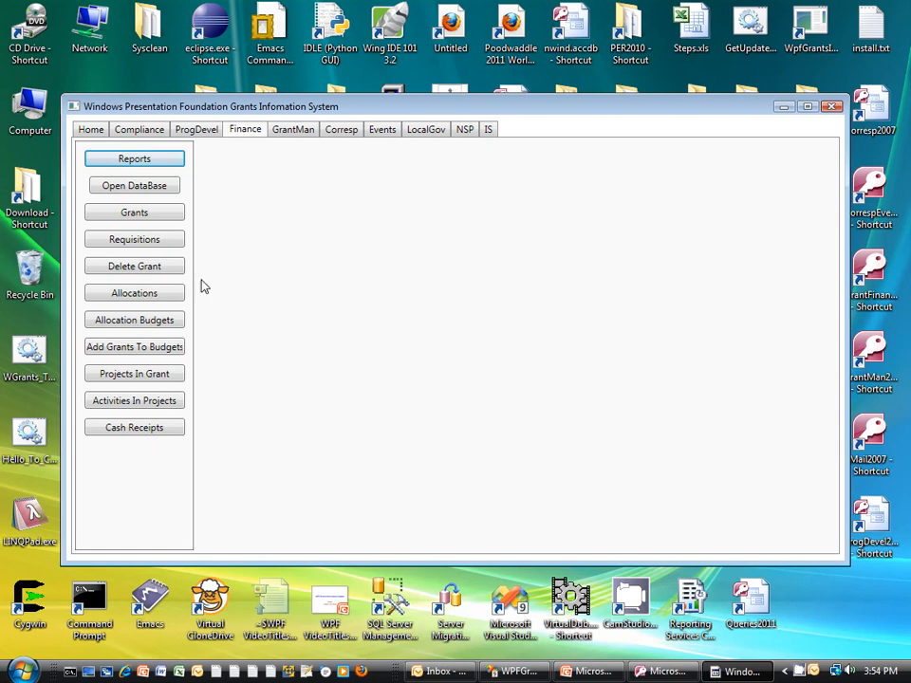
Open the form for adding grants to budgets and choose the 2010 CDBG-DCA budget DCA2010.
click(139, 347)
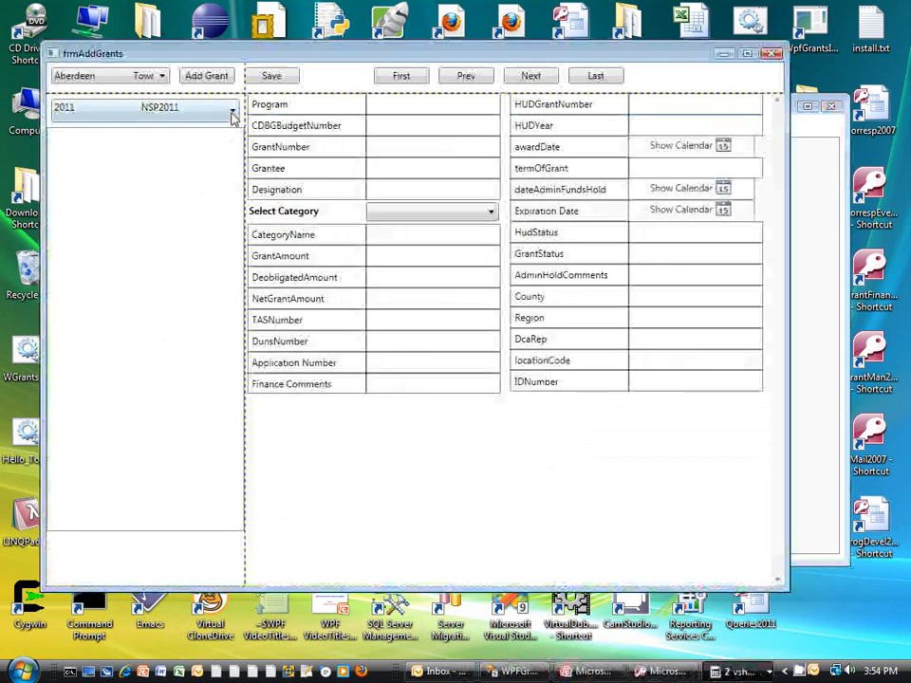
click(231, 111)
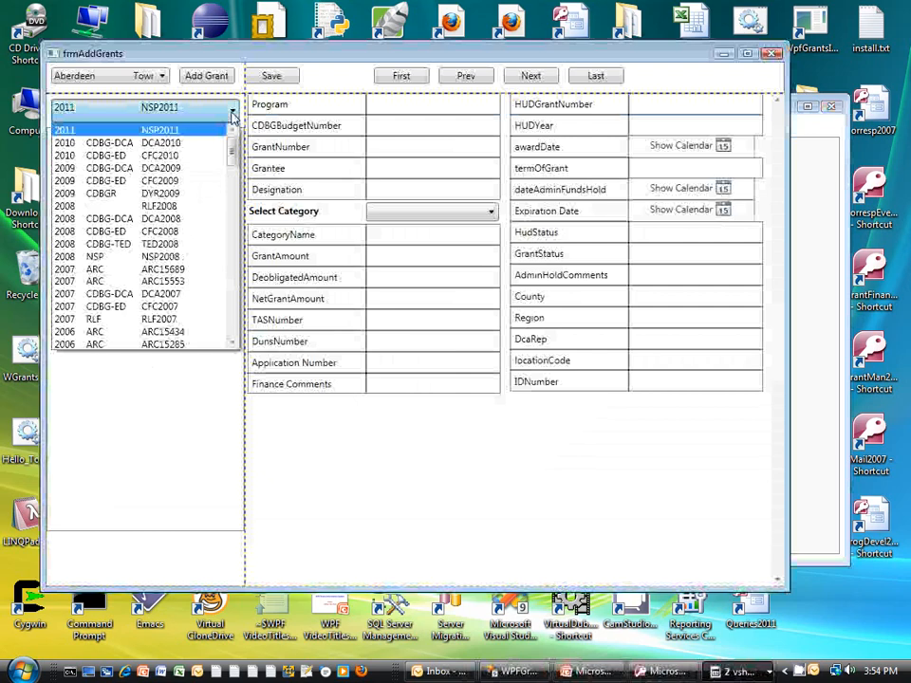
click(157, 150)
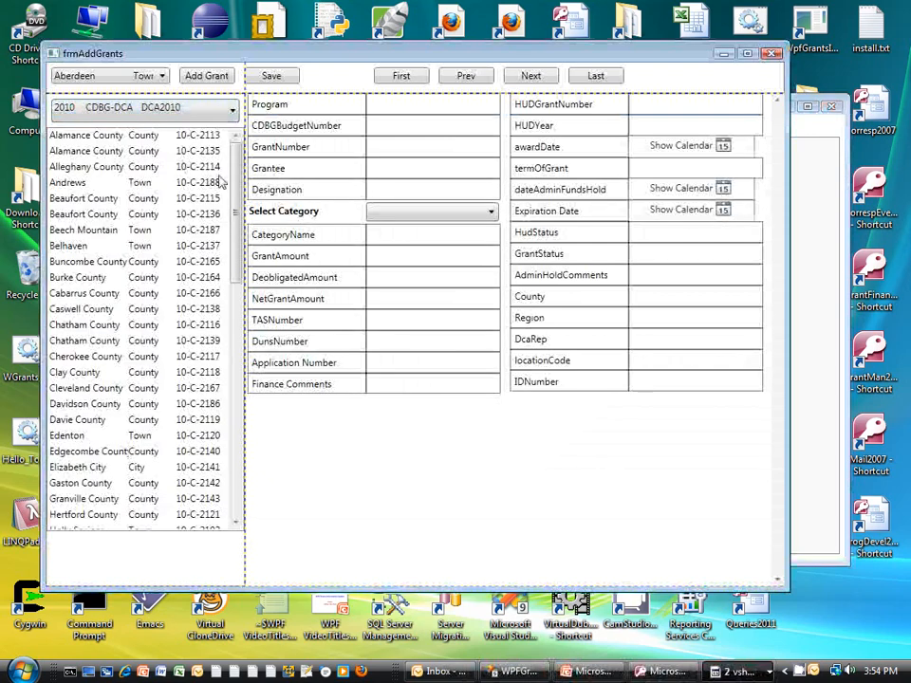
drag(235, 177, 236, 385)
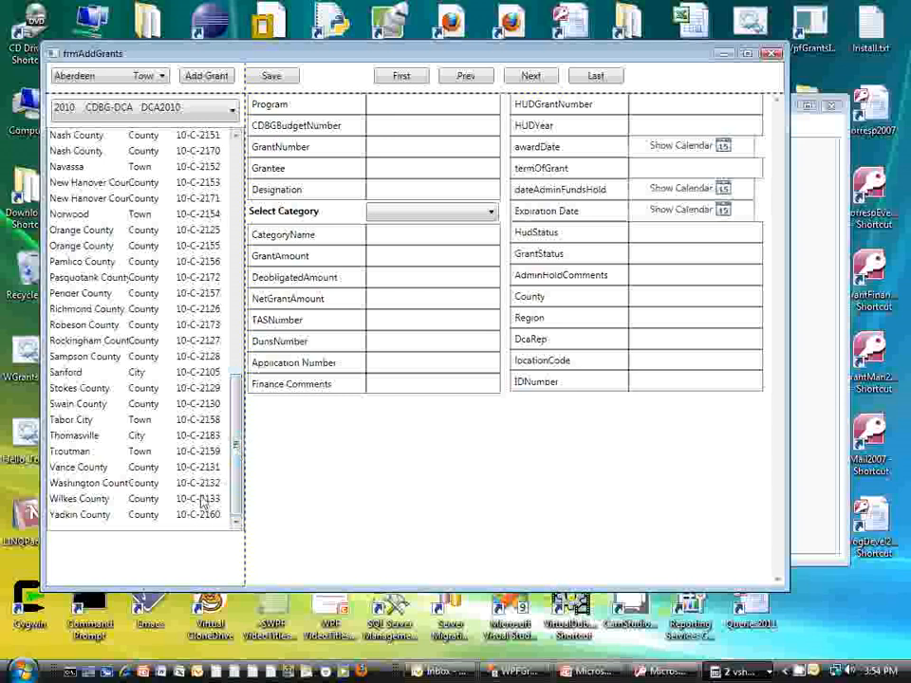
Add a new grant for the town of Bear Grass to the selected budget and accept the proposed grant number.
click(163, 77)
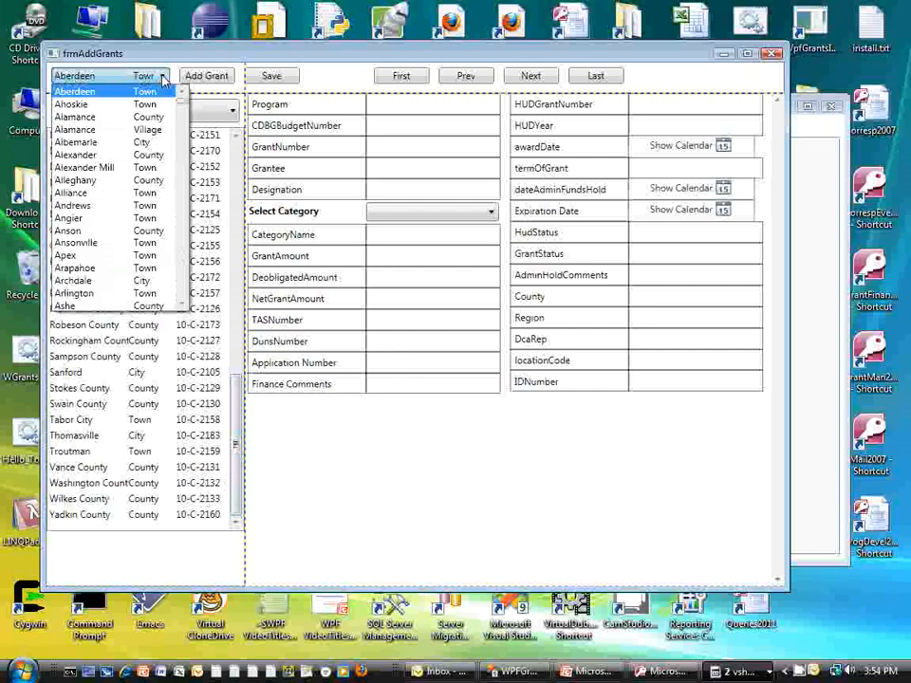
mouse_move(180, 96)
mouse_down()
mouse_move(184, 133)
mouse_move(184, 113)
mouse_up()
click(91, 104)
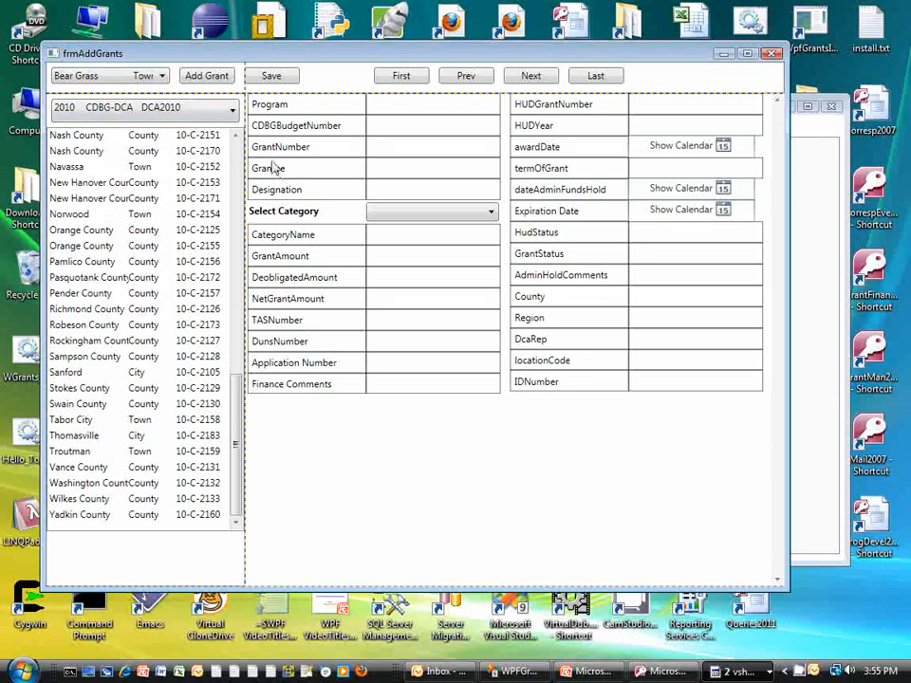
click(209, 81)
click(457, 386)
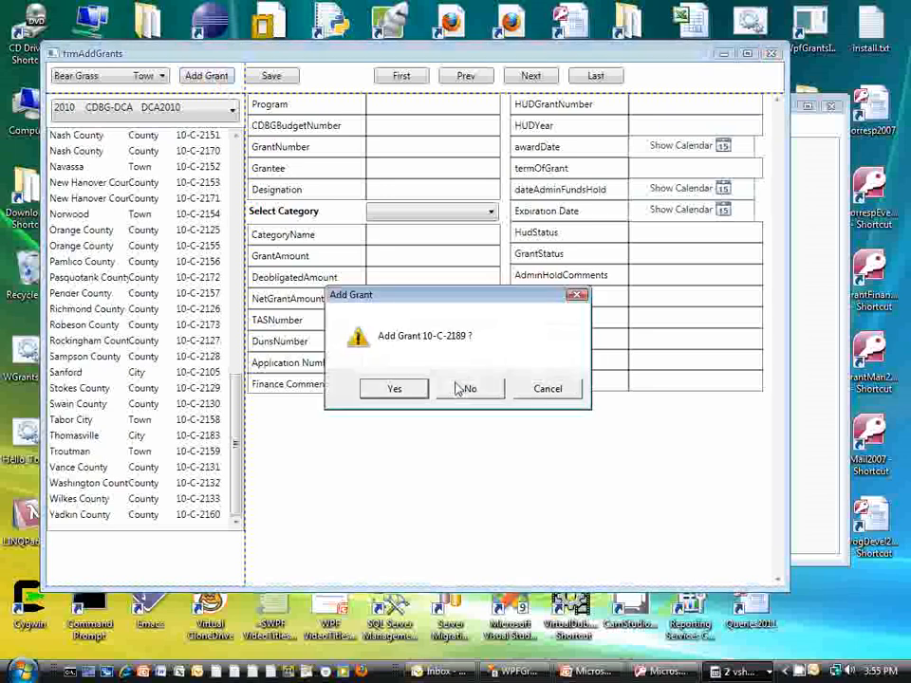
click(395, 389)
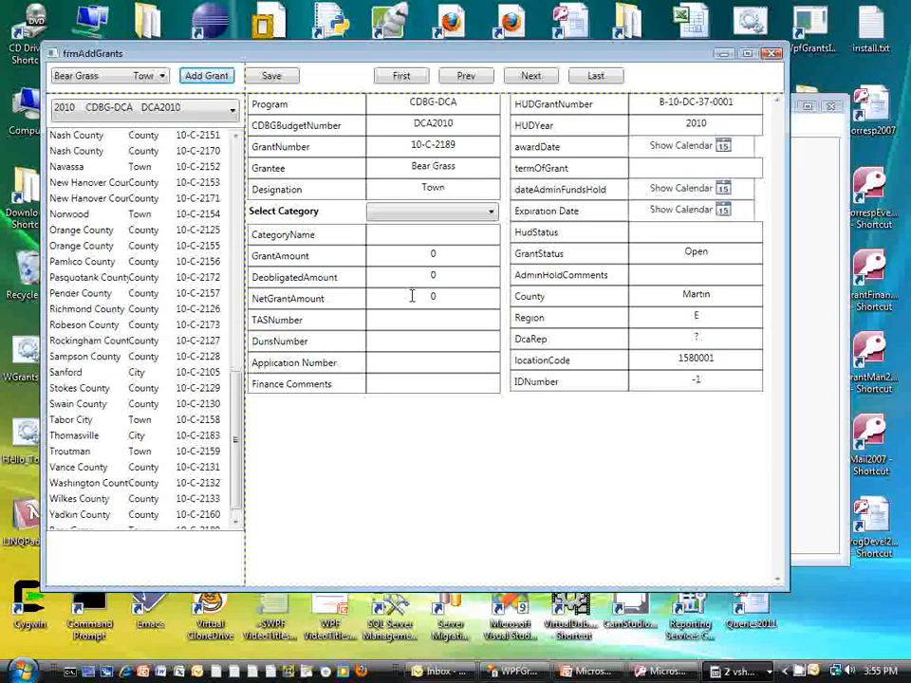
Assign the CDBG-DCA Community Revitalization category to the grant and set its grant amount and net grant amount to 1000000.
click(491, 211)
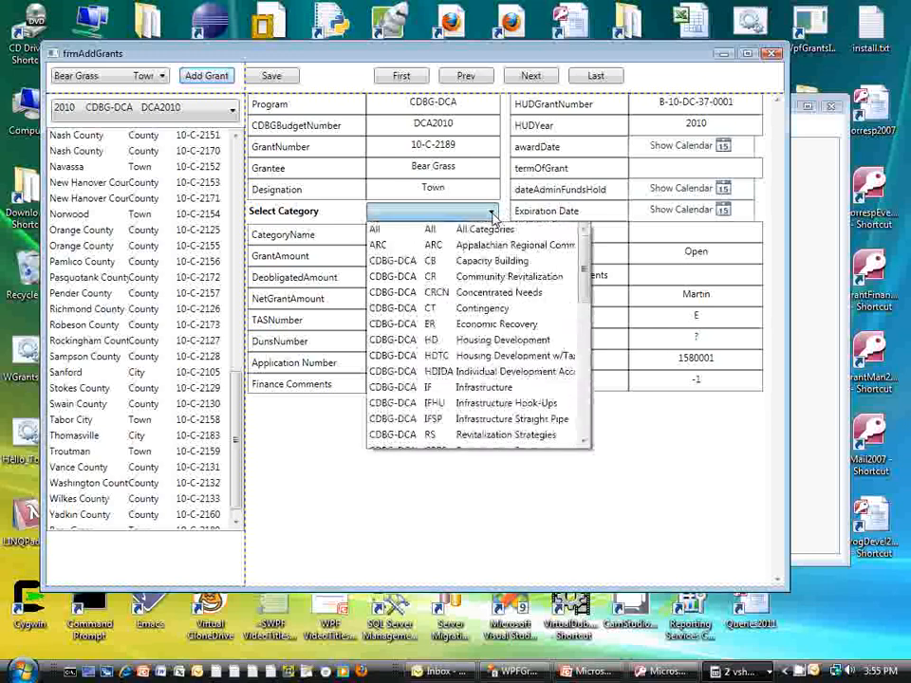
click(447, 276)
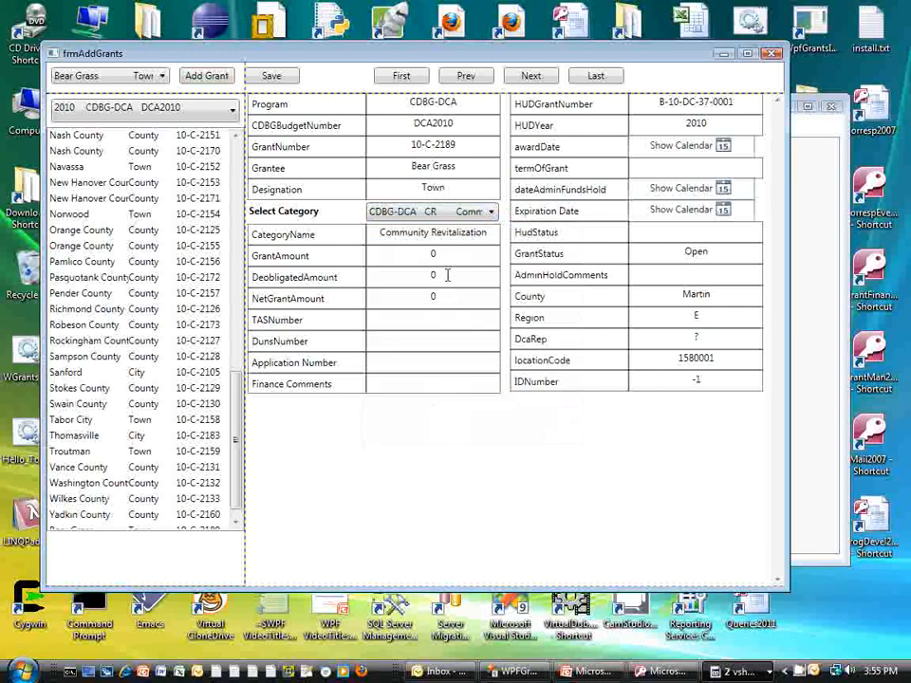
drag(455, 254, 393, 252)
text(1000000)
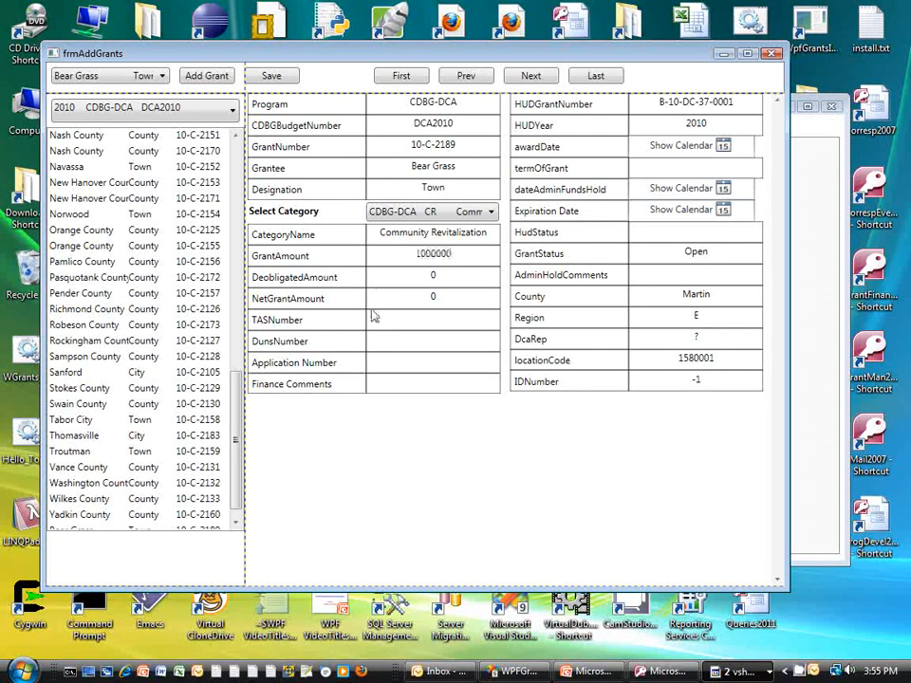
click(446, 301)
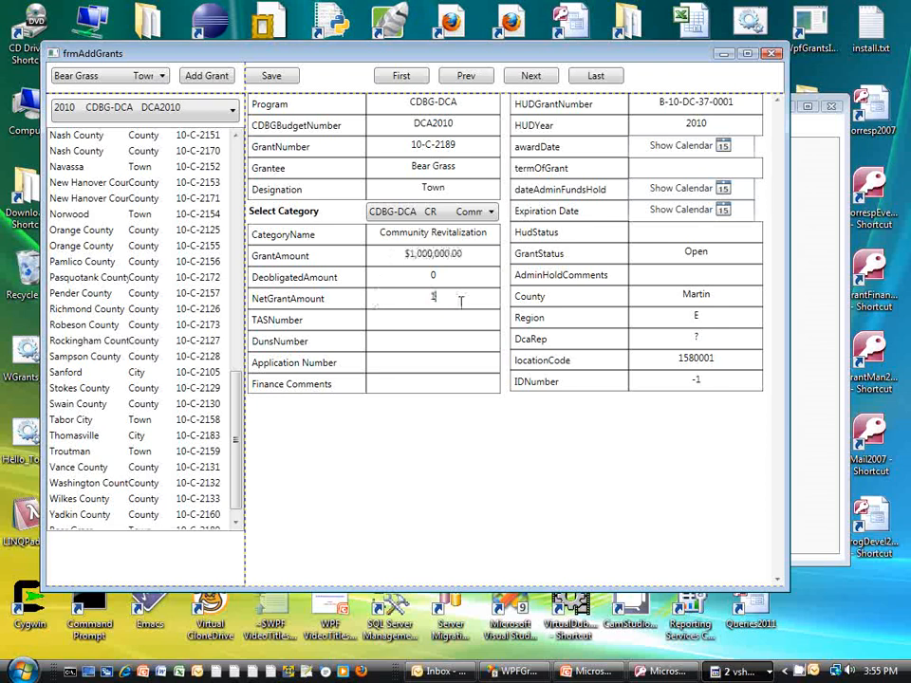
text(1000000)
click(448, 324)
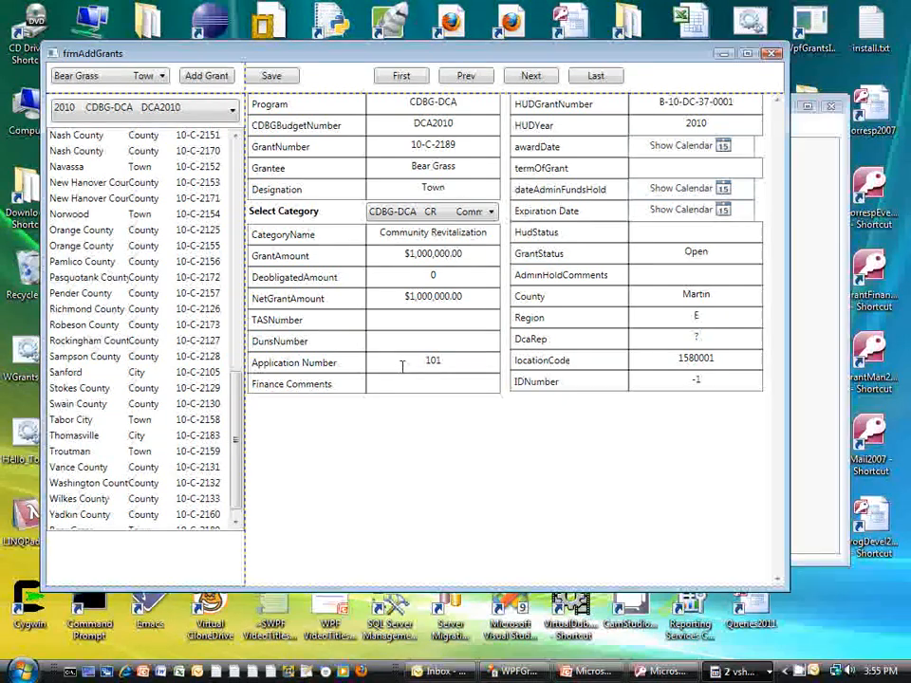
Enter application number 101553 and set the grant's award date to 06/08/11.
click(402, 365)
text(101553)
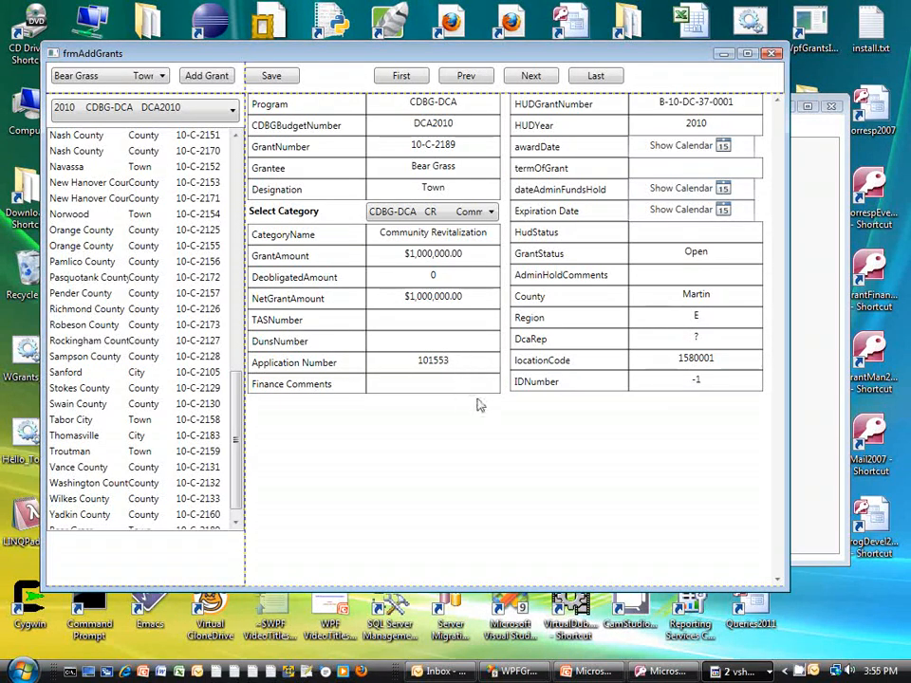
click(725, 147)
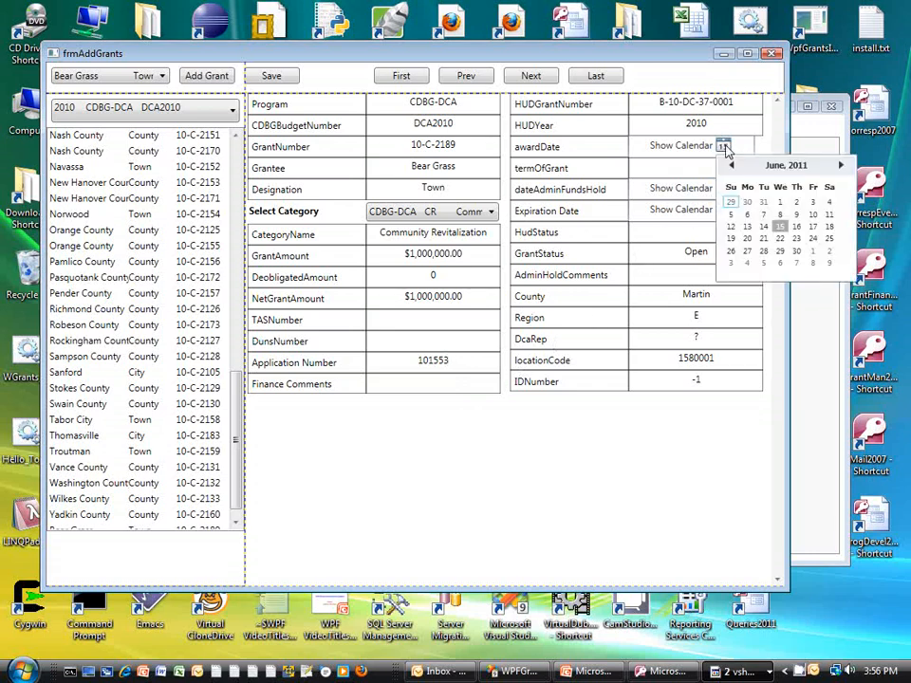
click(780, 215)
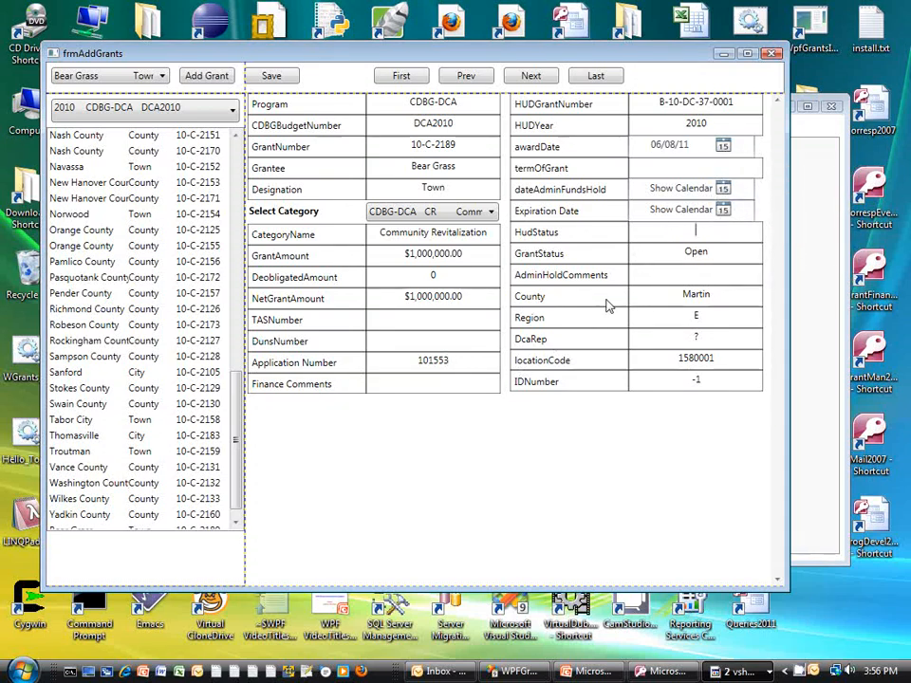
Save the new Bear Grass grant record and dismiss the save message.
click(450, 320)
click(256, 75)
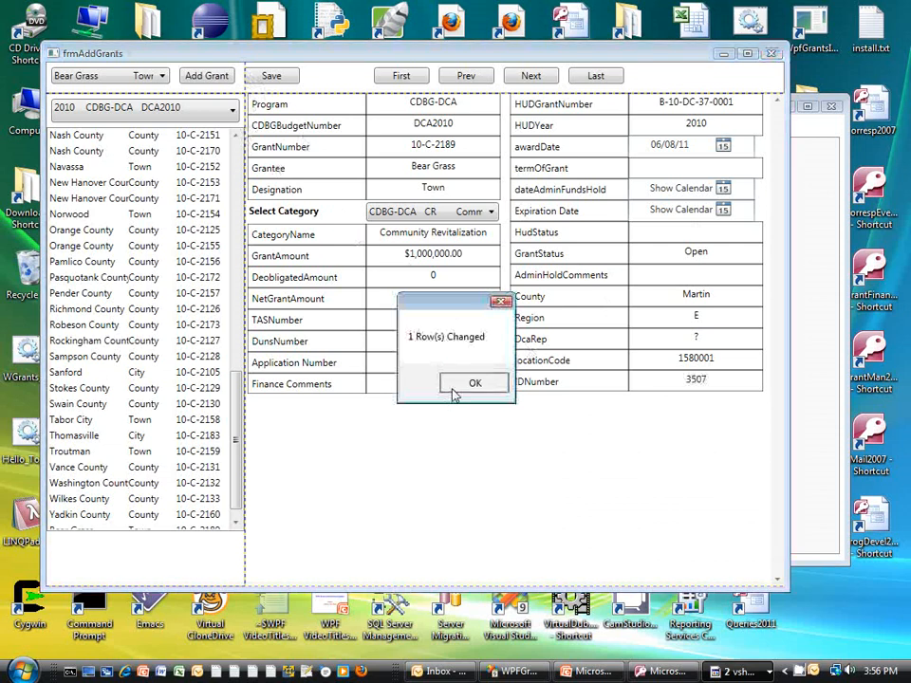
click(456, 389)
click(514, 384)
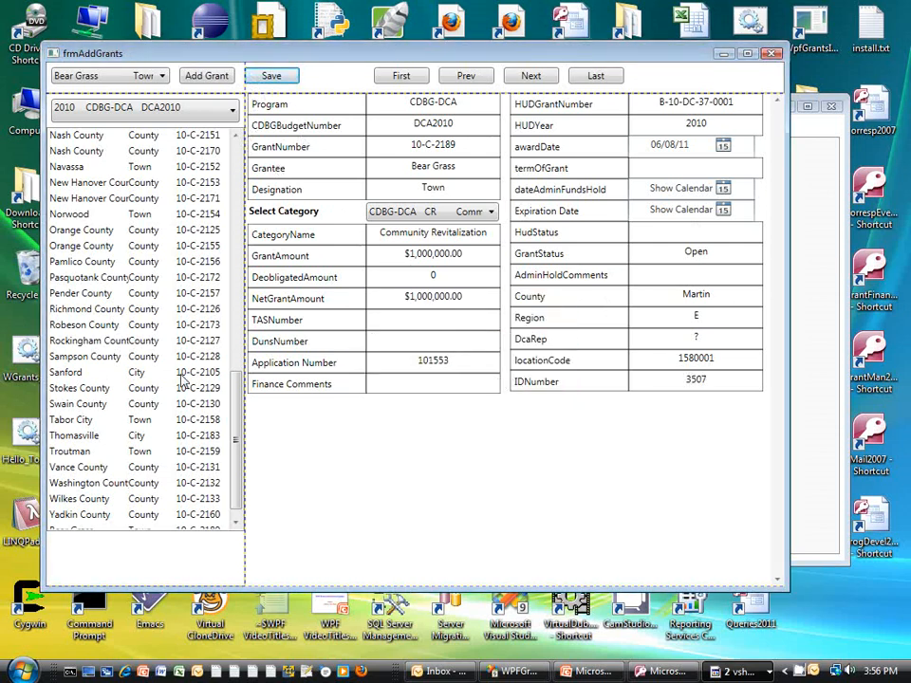
Find and select the Bear Grass grant at the end of the grant list, and close the grant form.
drag(237, 404, 234, 475)
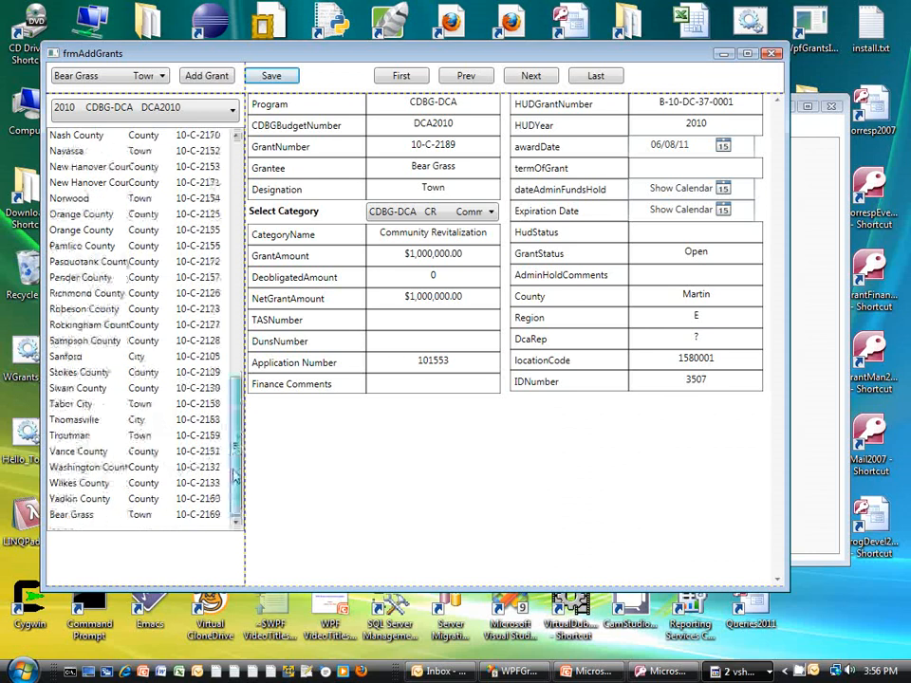
click(203, 515)
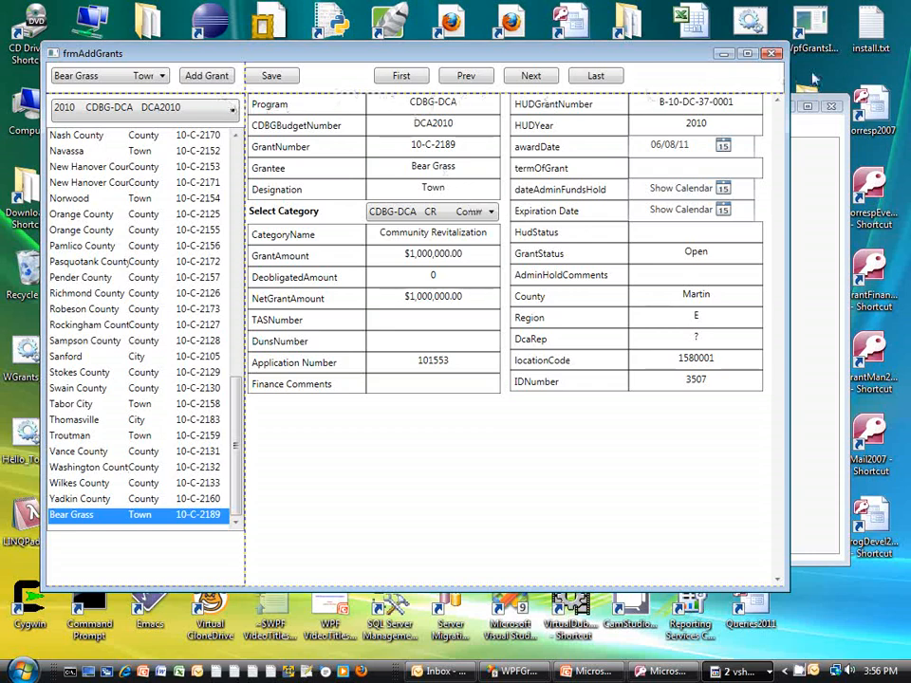
click(773, 55)
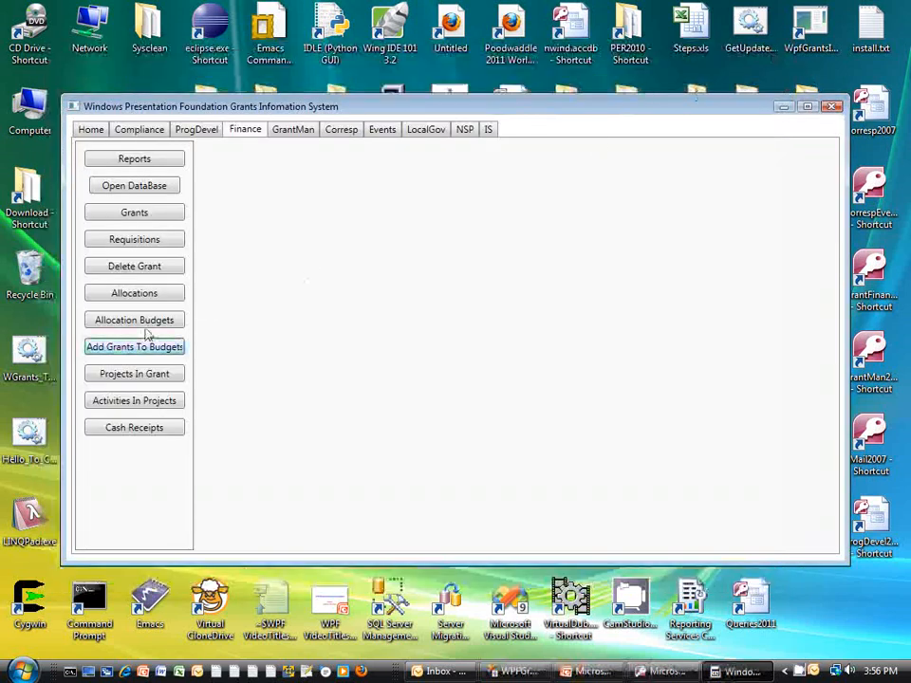
Open the form for projects in a grant and select grant 10-C-2189 for Bear Grass.
click(127, 376)
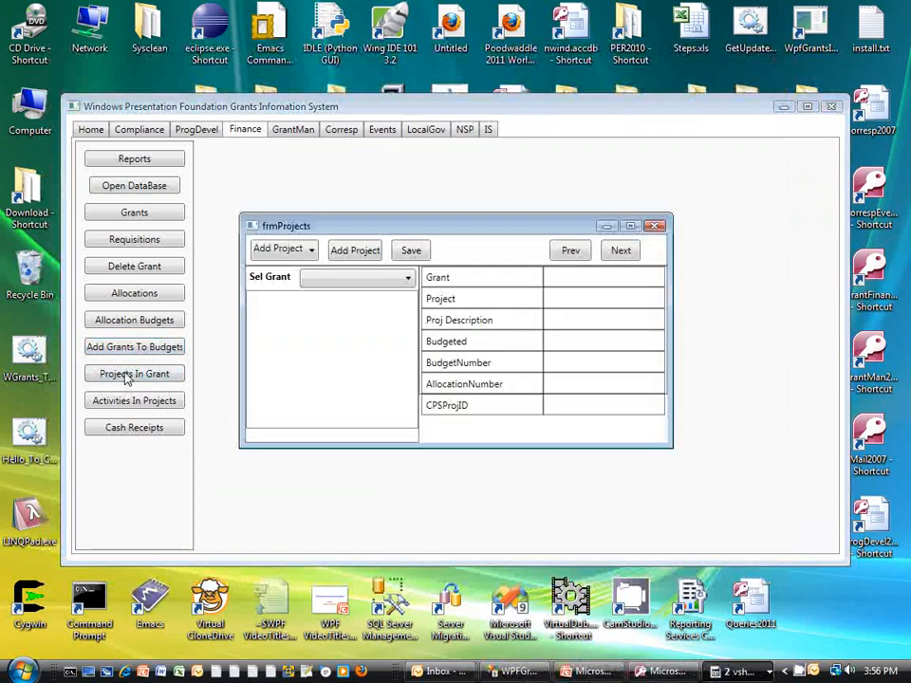
click(407, 277)
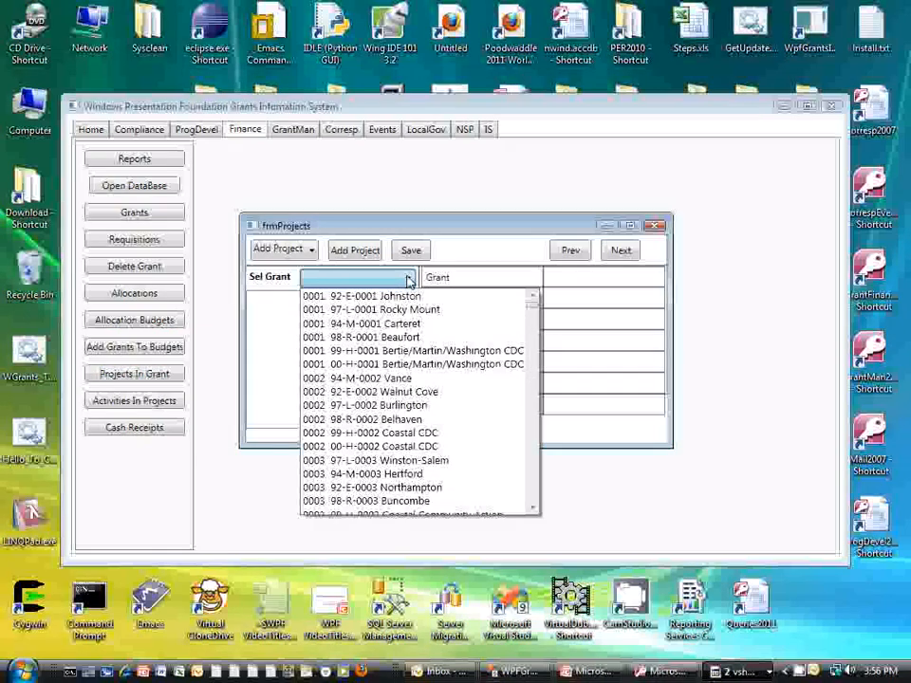
text(2189)
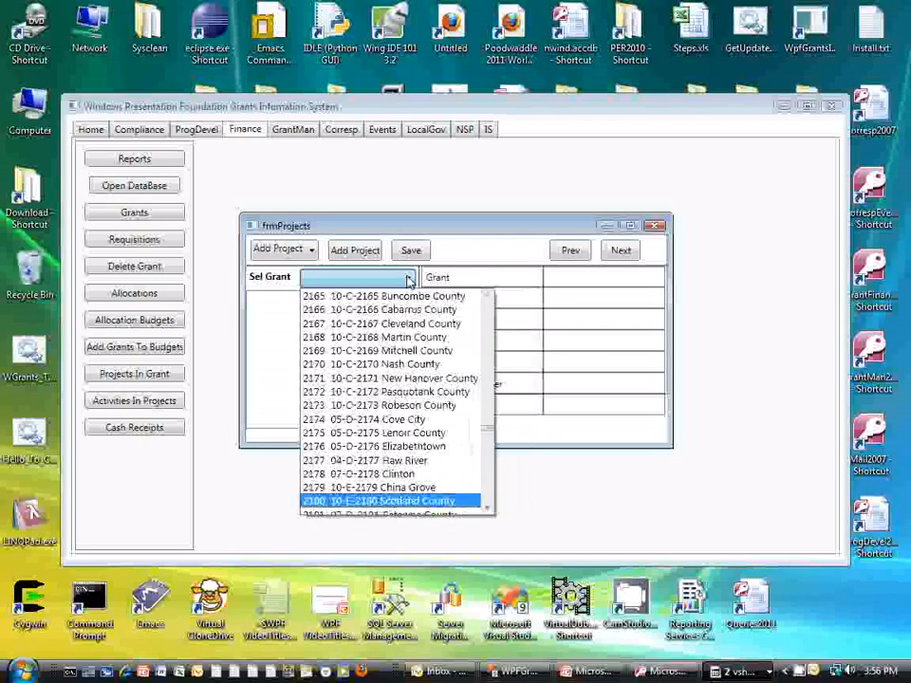
key(Return)
click(472, 382)
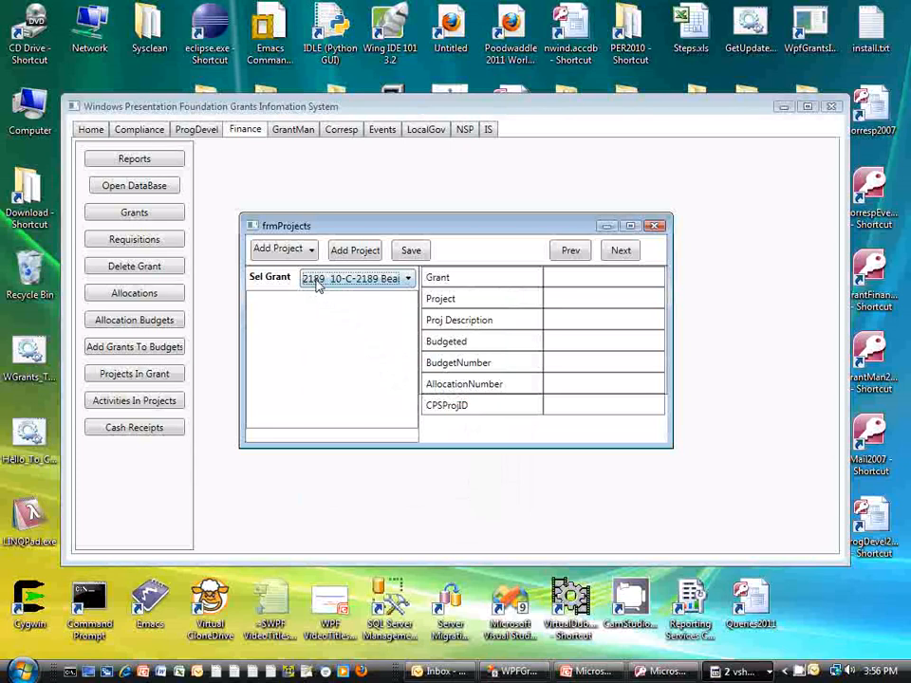
Add a C1 project to the Bear Grass grant.
click(310, 249)
click(272, 281)
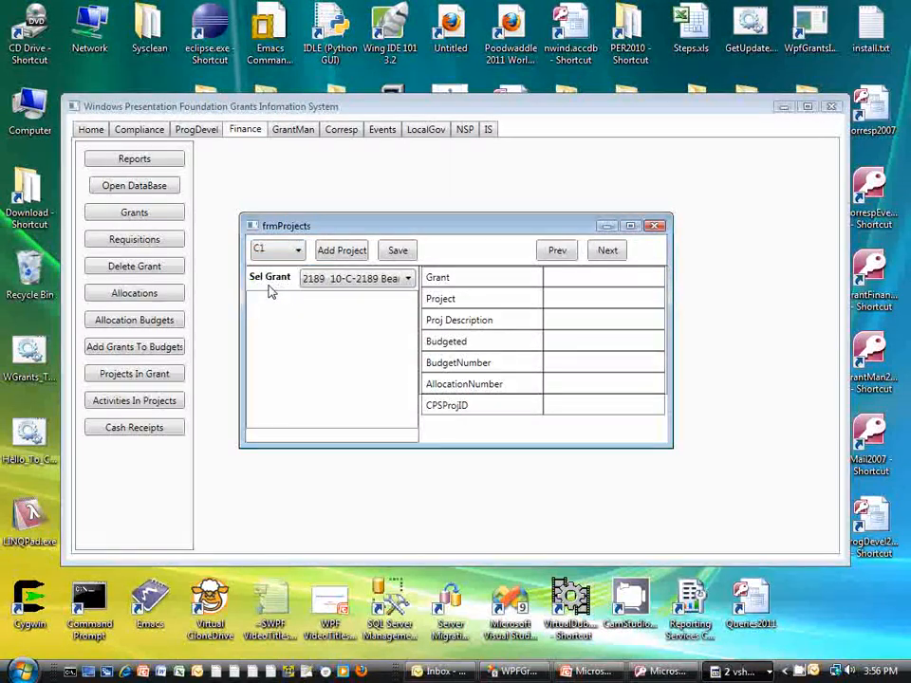
click(344, 251)
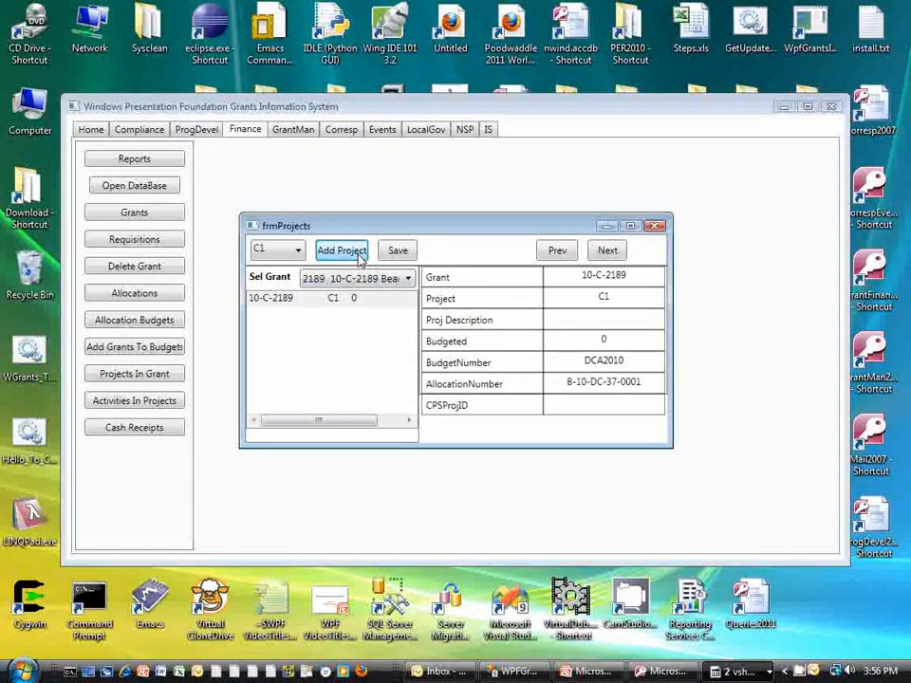
Describe the C1 project as "C1 Project for Grant" and set its budgeted amount to 700000.
click(589, 318)
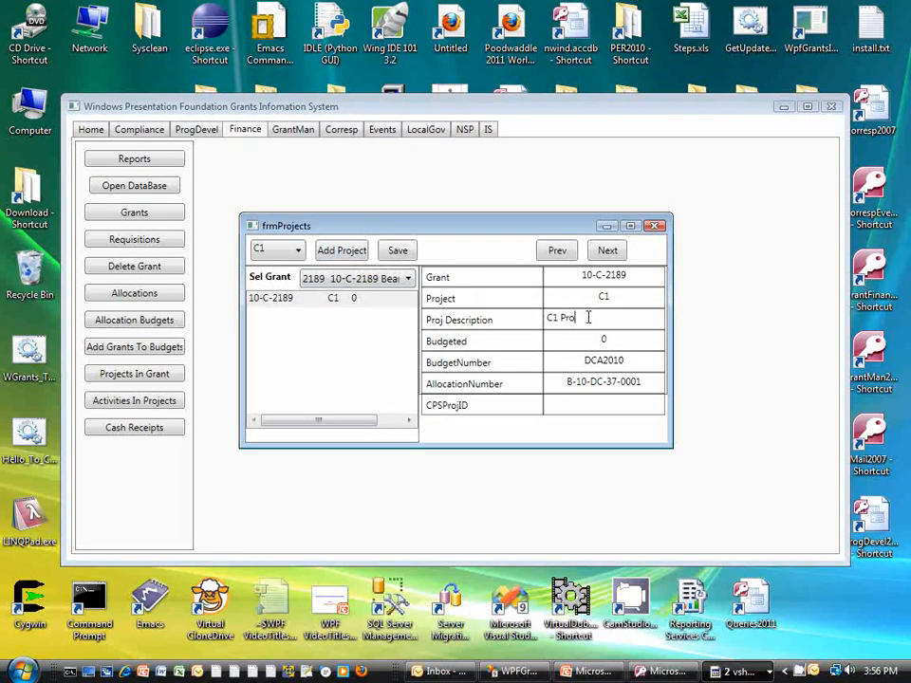
text(for Grant)
key(Tab)
text(700000)
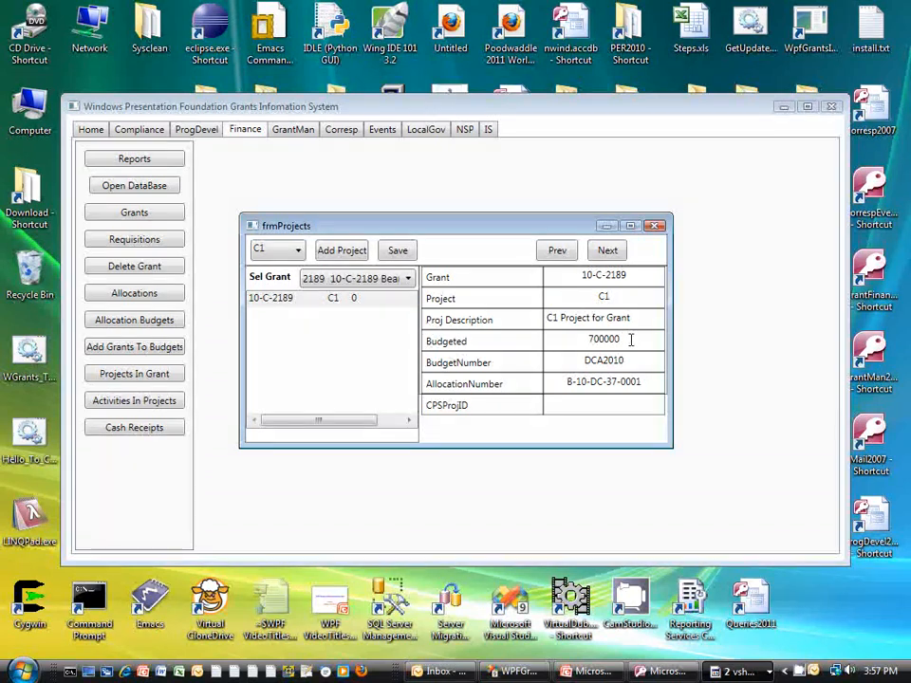
click(563, 404)
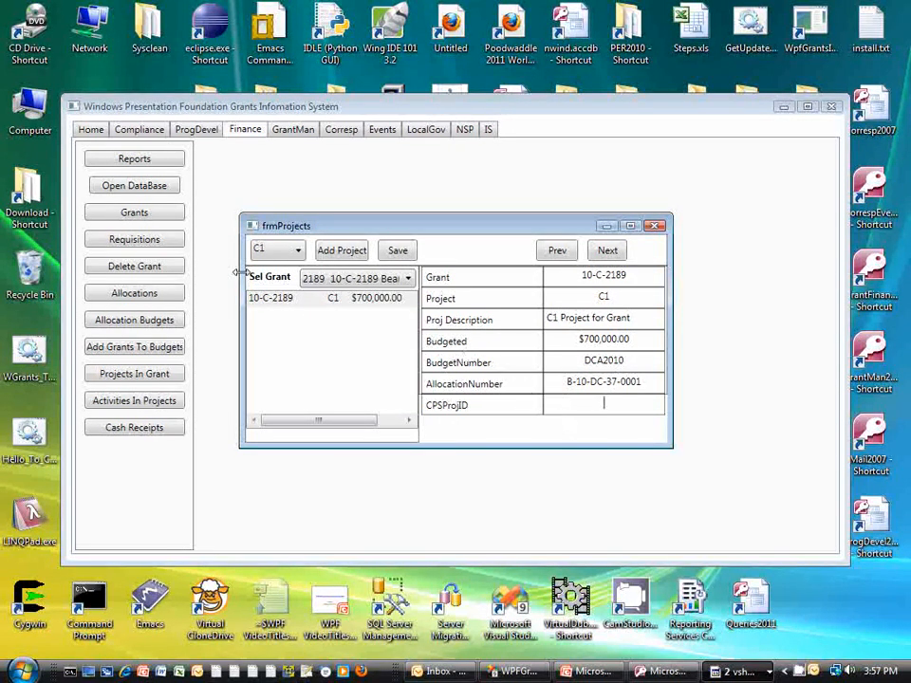
Add an L1 project to the same grant.
click(297, 249)
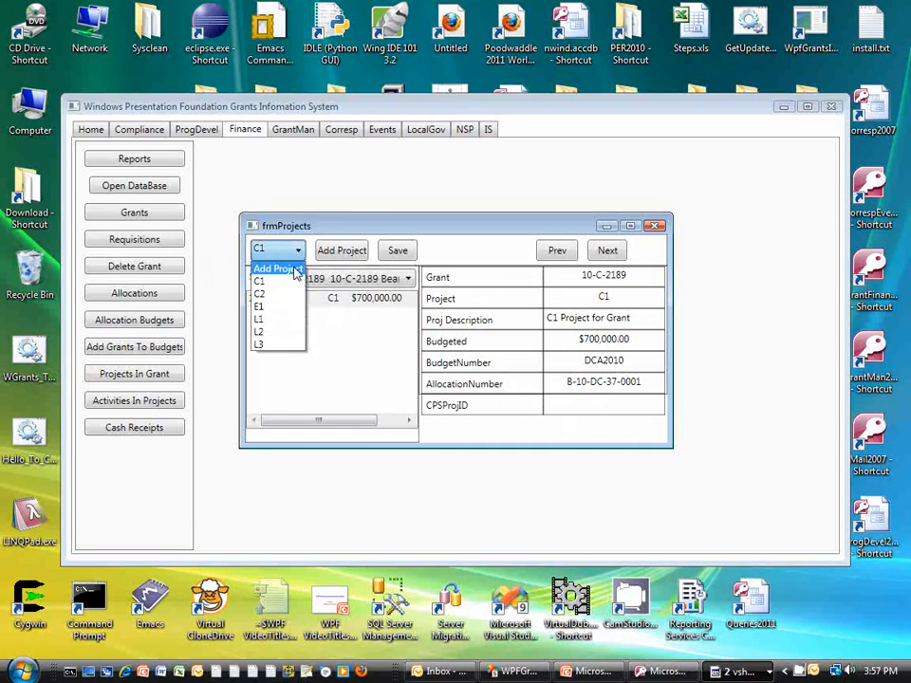
click(261, 323)
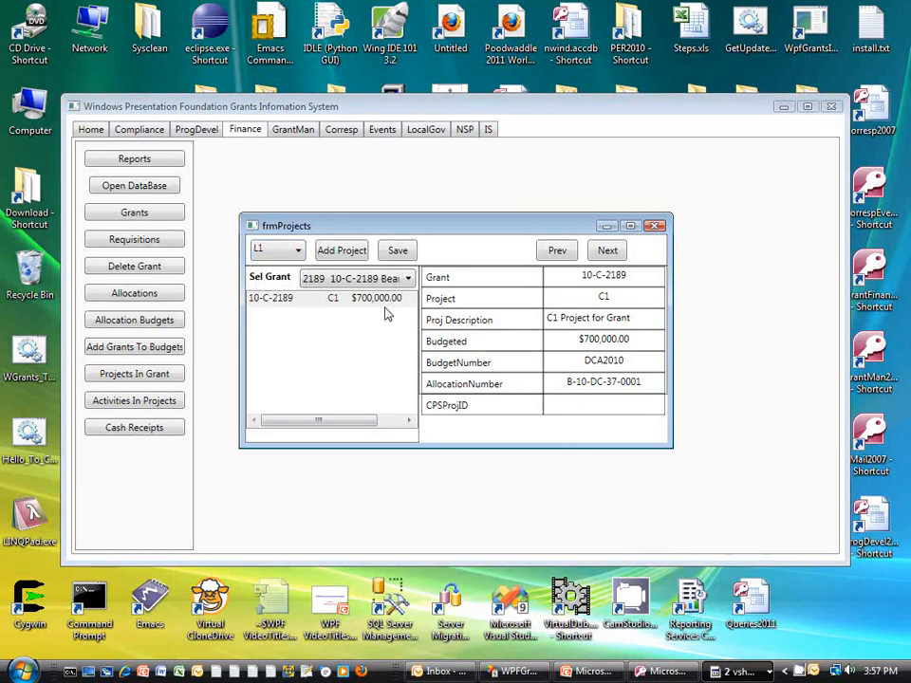
click(341, 250)
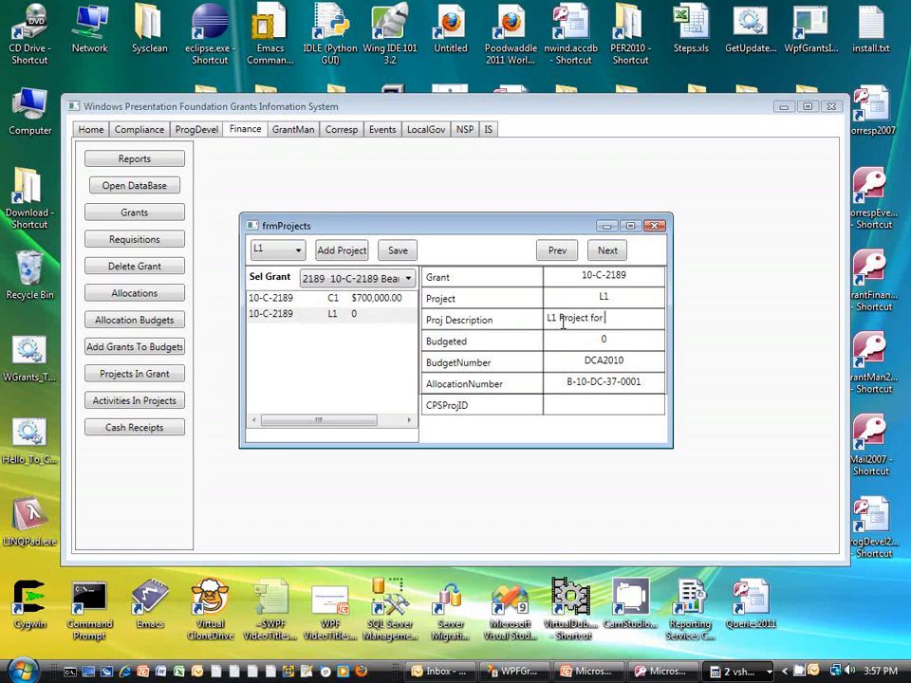
Describe the L1 project as "L1 Project for Grant" and set its budgeted amount to 300000.
key(BackSpace)
key(BackSpace)
text(Grant)
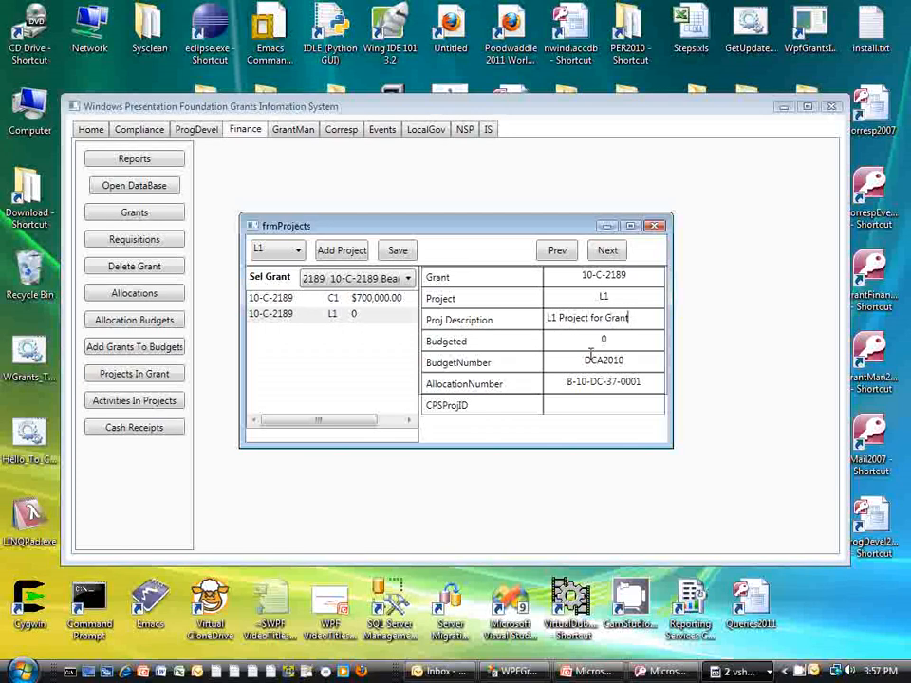
drag(586, 342, 630, 341)
text(300000)
click(594, 381)
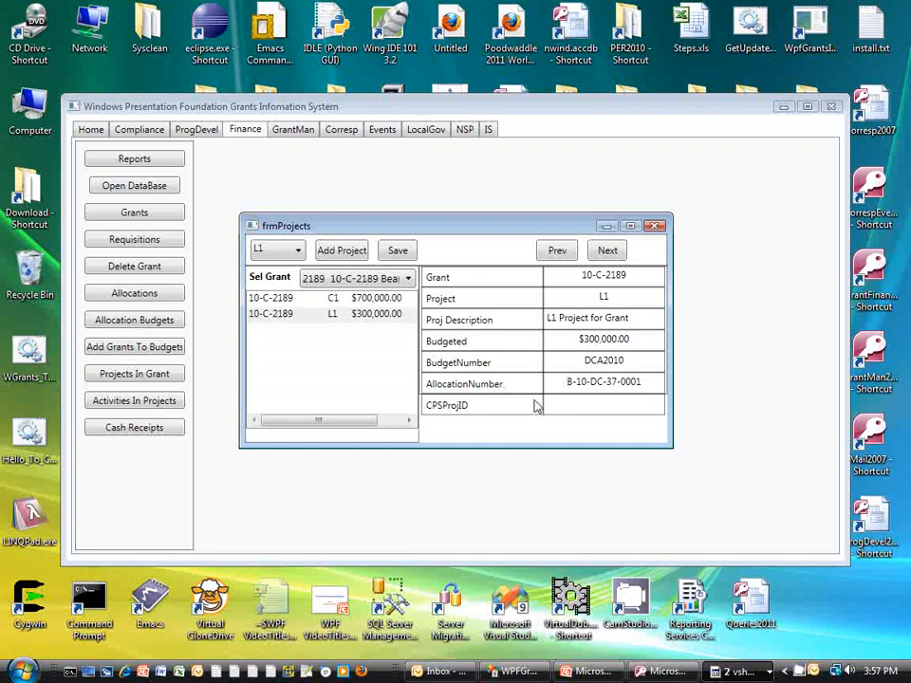
Save the Bear Grass grant's new C1 and L1 projects and close the projects form.
click(398, 250)
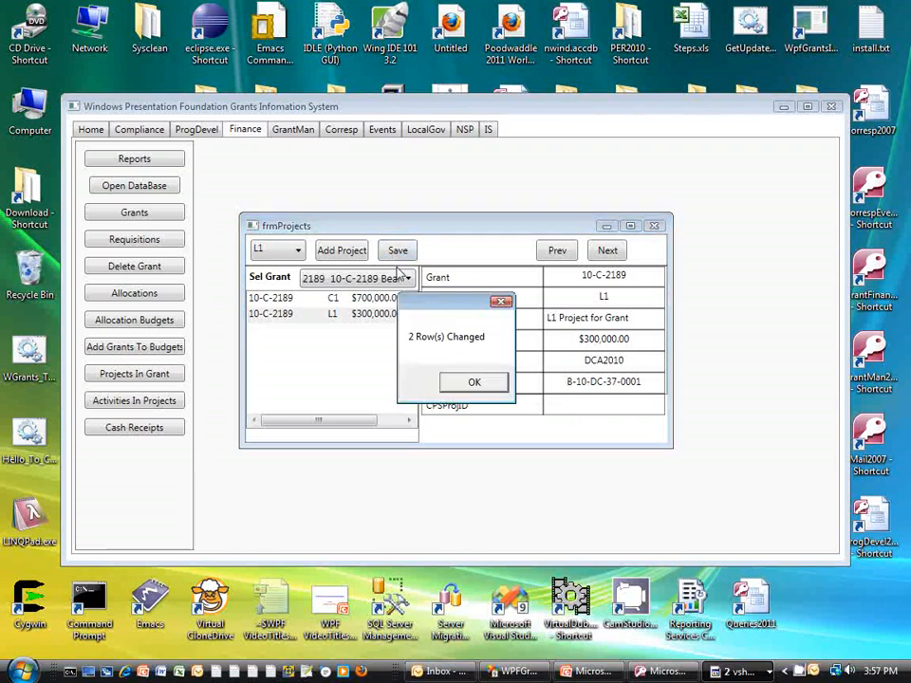
click(473, 382)
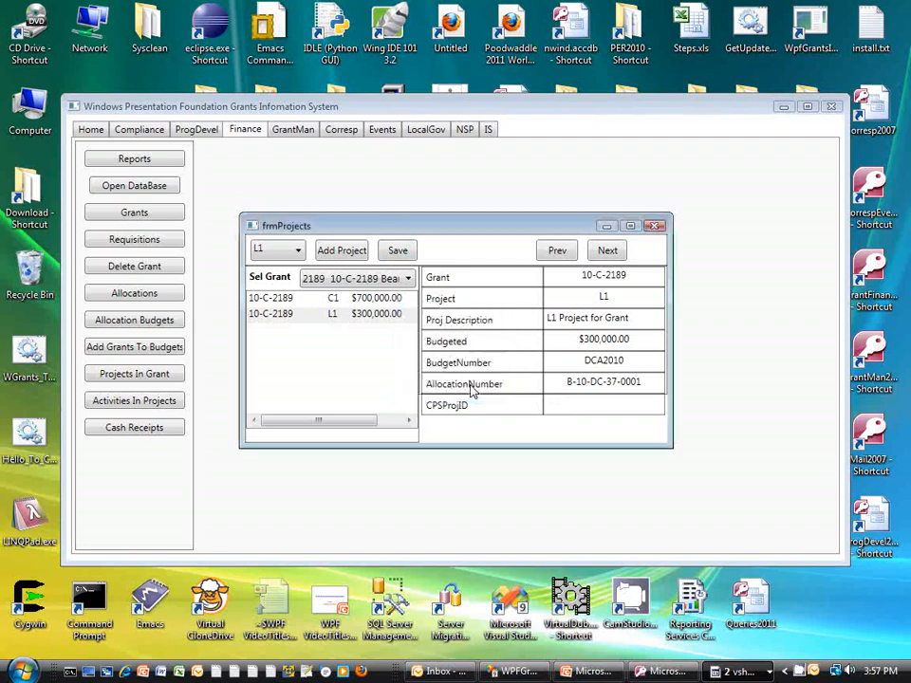
click(654, 225)
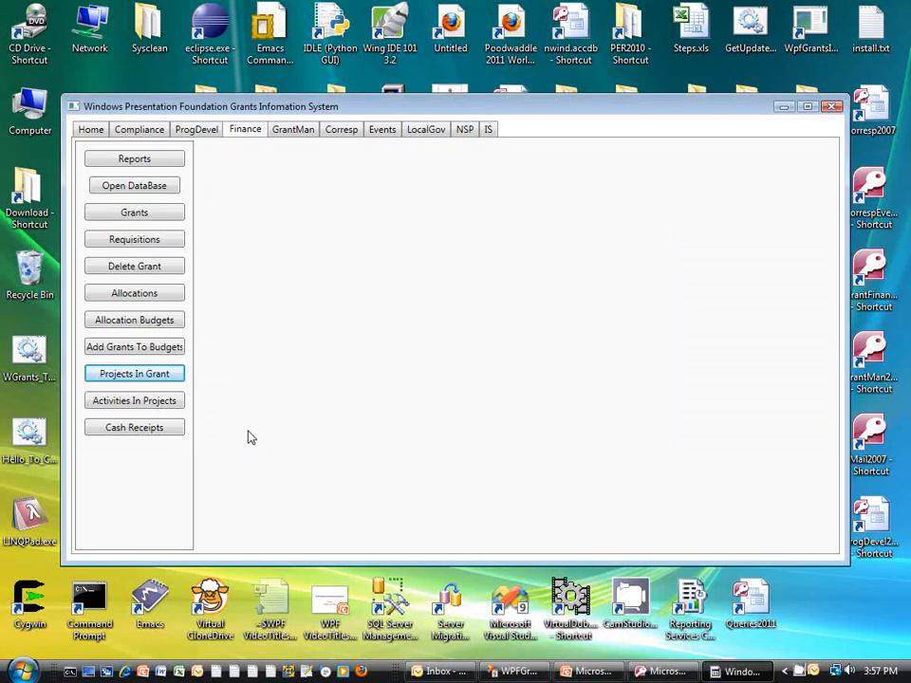
Open the form for activities in projects and select grant 2189, Bear Grass.
click(157, 410)
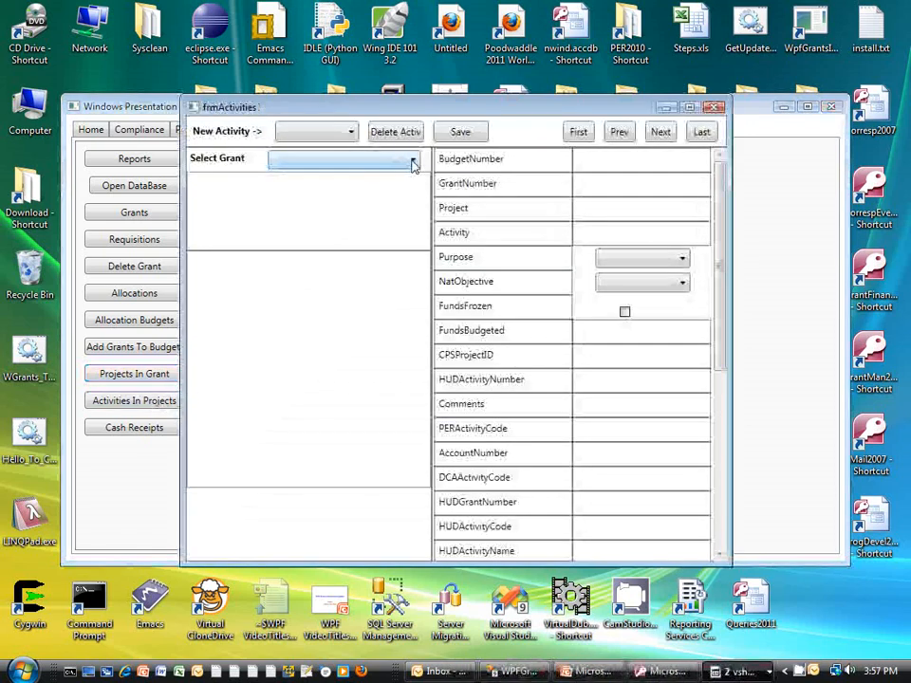
click(413, 161)
text(2189)
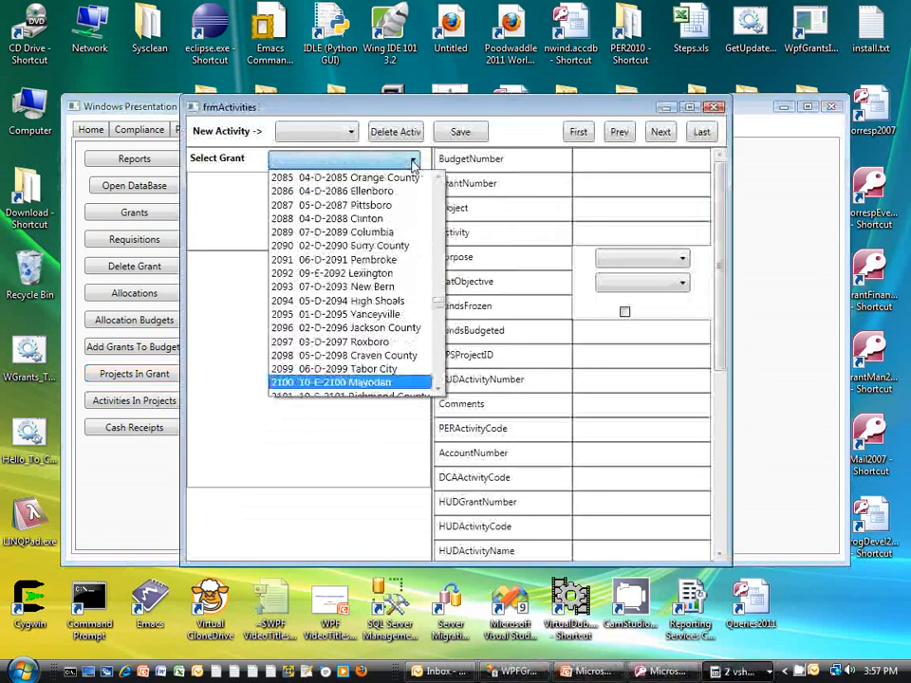
key(Return)
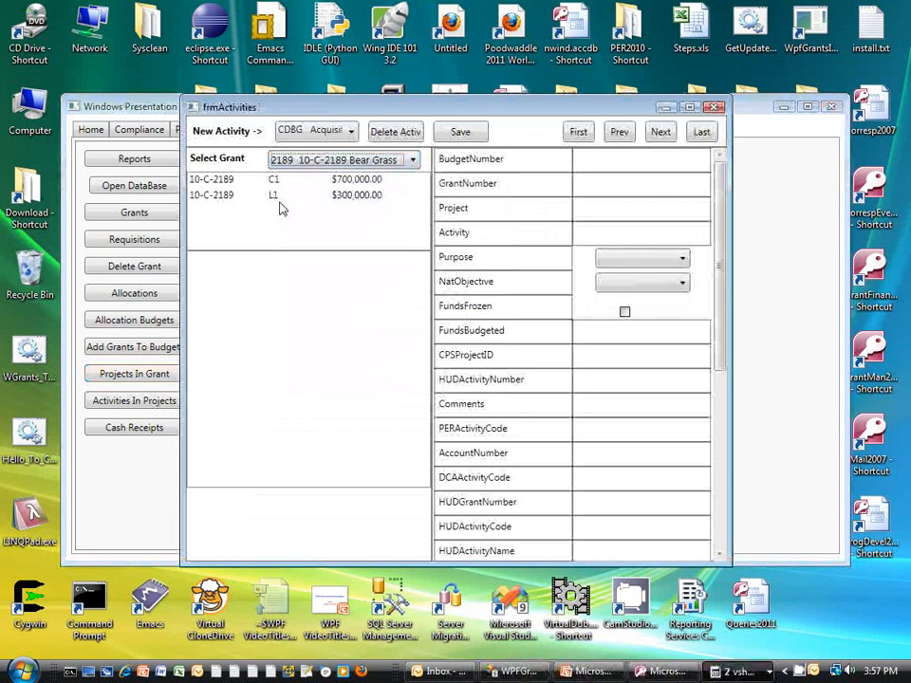
Add a CDBG Administration activity to the grant's C1 project.
click(268, 180)
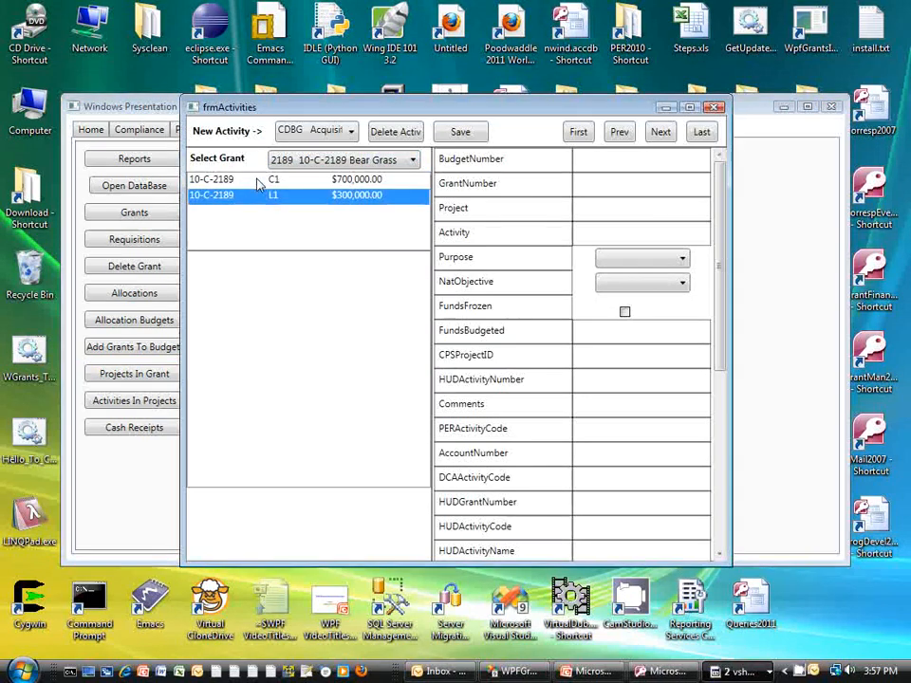
click(260, 181)
click(263, 198)
click(260, 183)
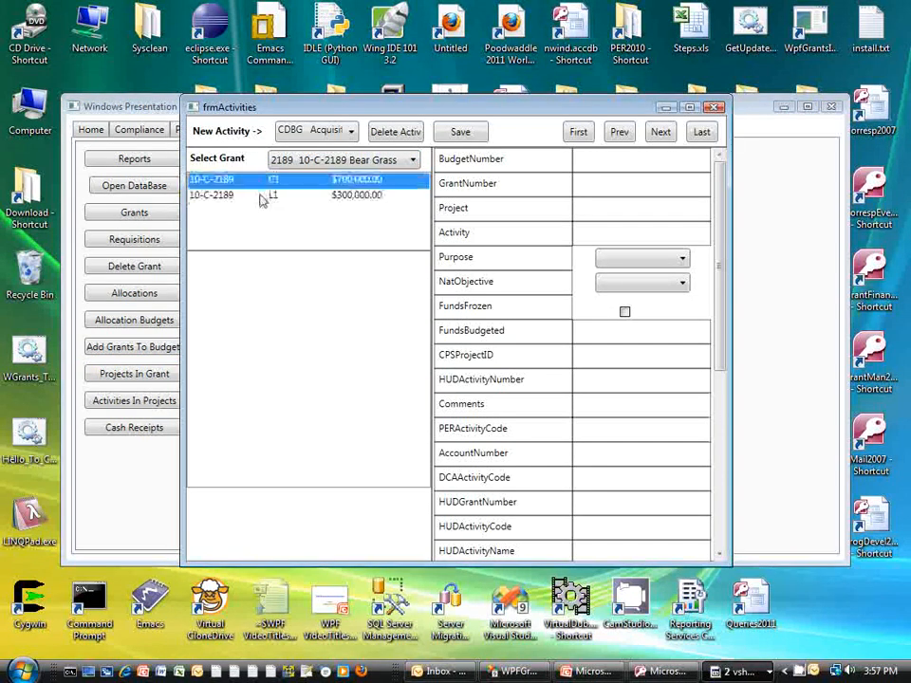
click(260, 197)
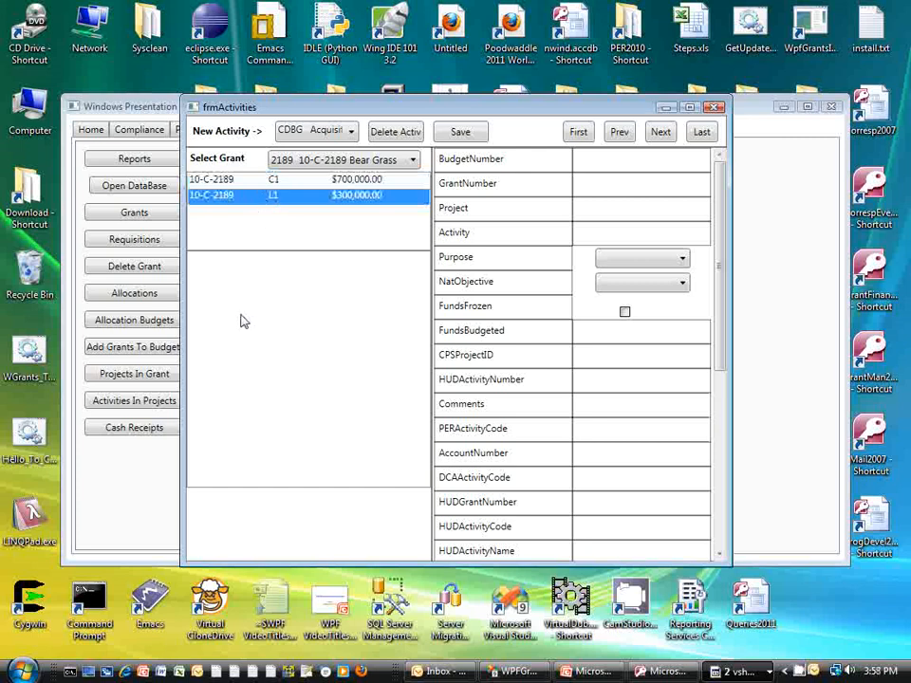
click(230, 178)
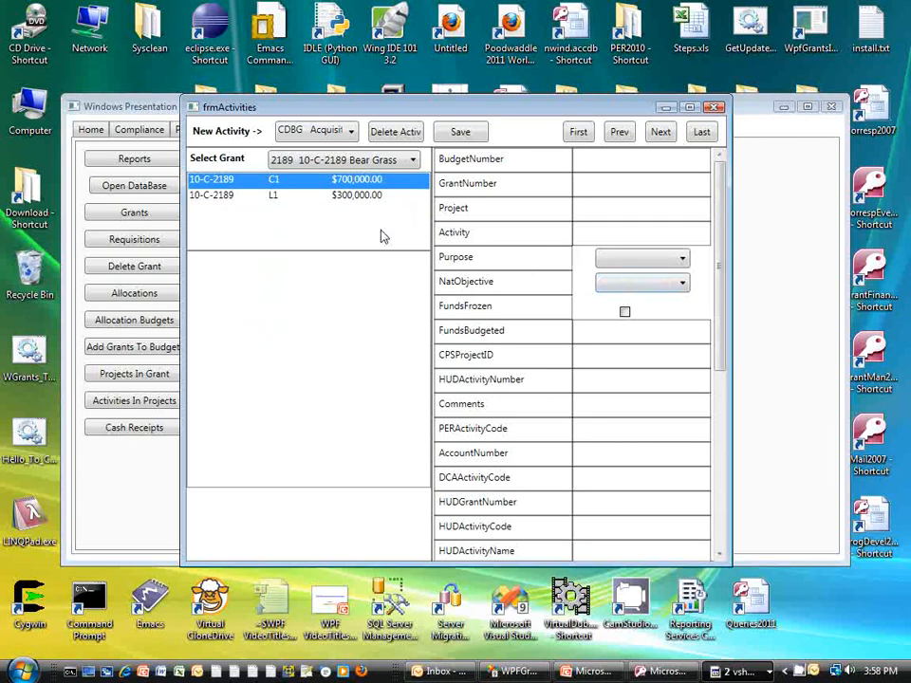
click(348, 131)
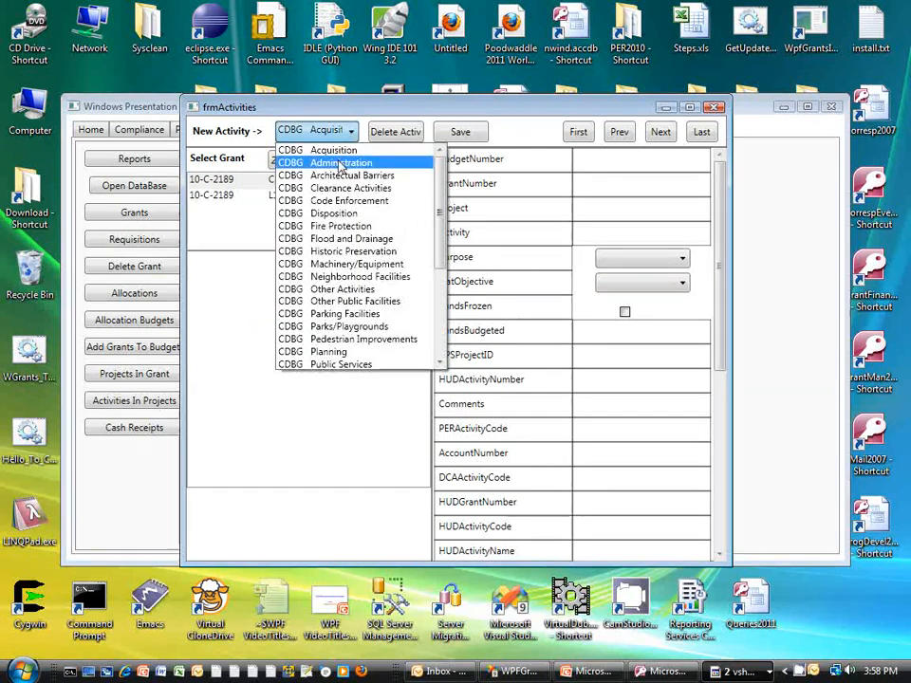
click(323, 163)
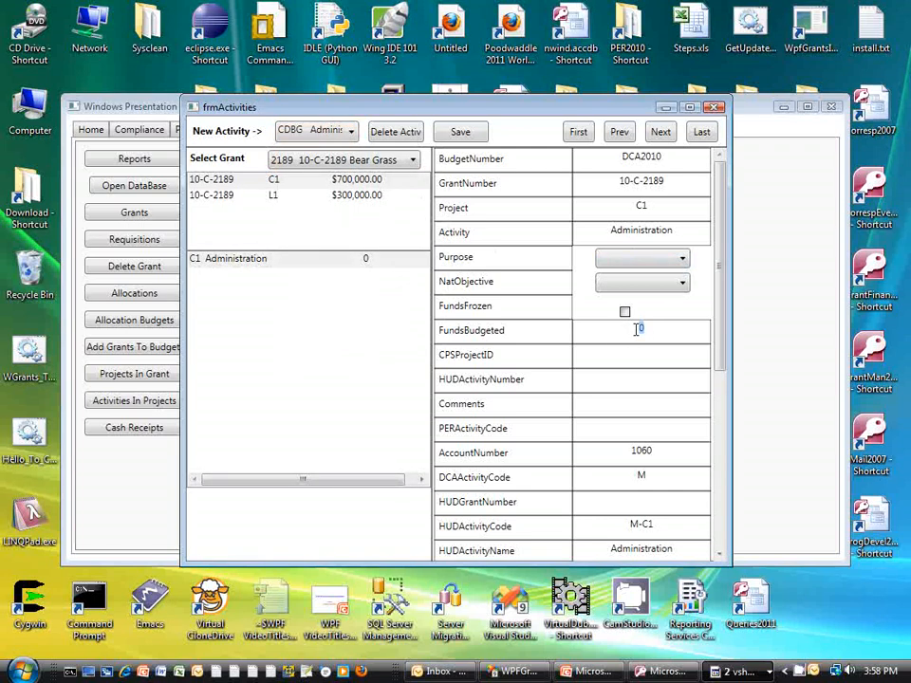
Set the Administration activity's budgeted funds to 50,000 and save the record.
click(636, 329)
text(50,000)
key(Tab)
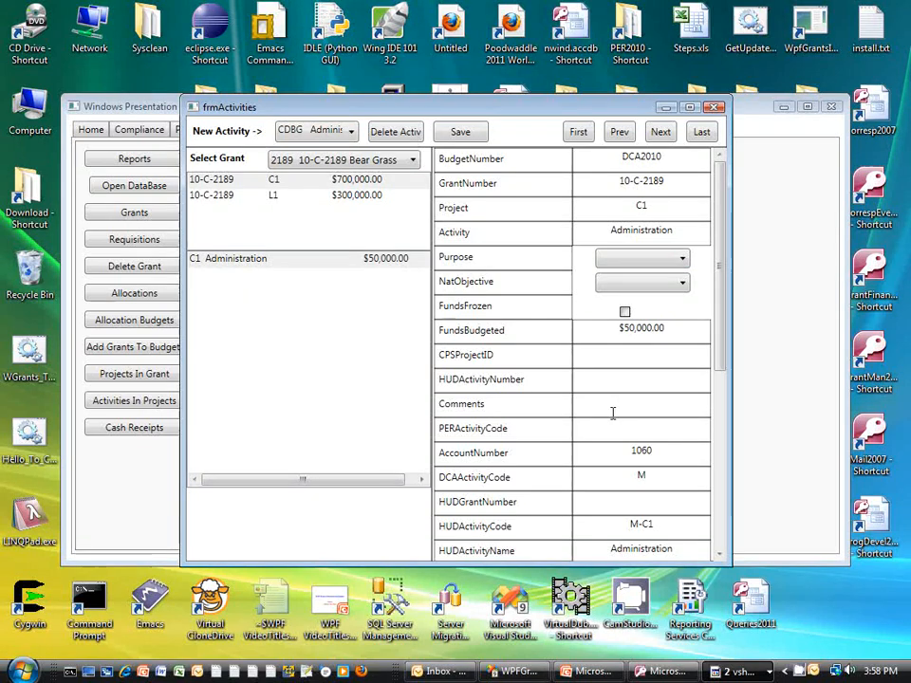
click(613, 413)
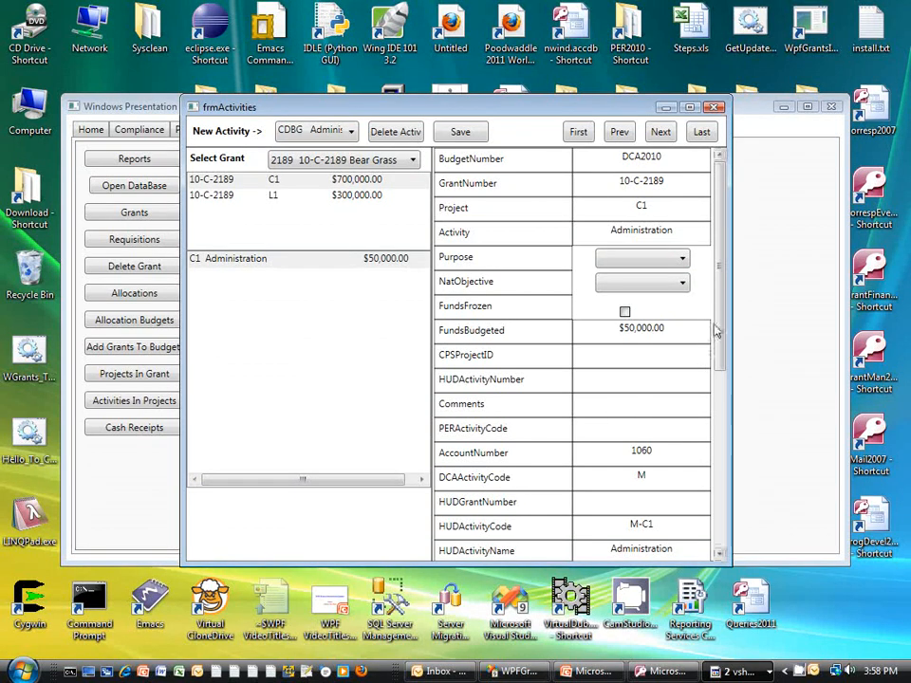
drag(715, 326, 715, 460)
scroll(716, 460, up, 5)
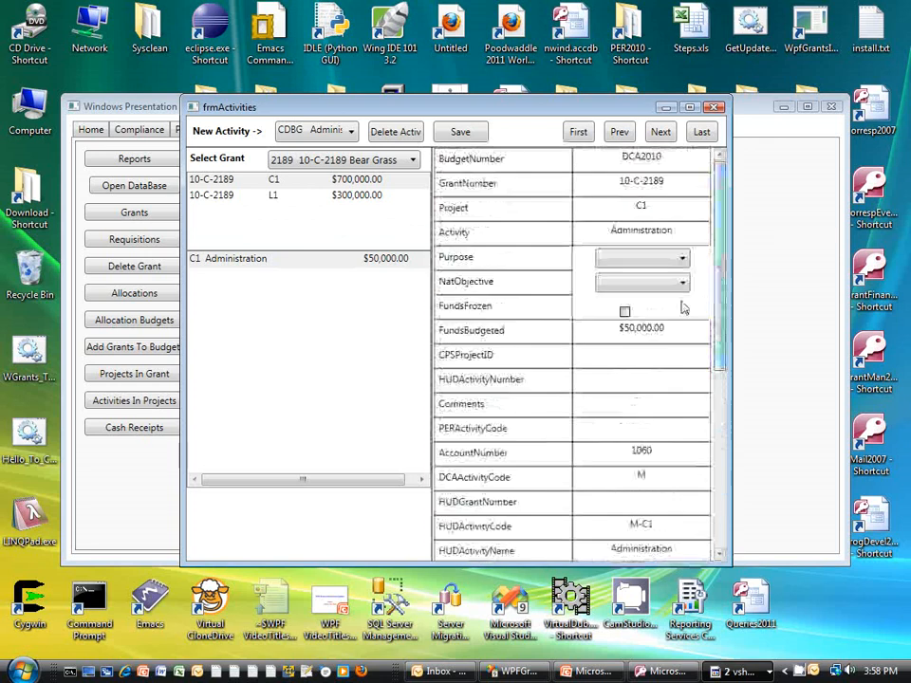
click(460, 134)
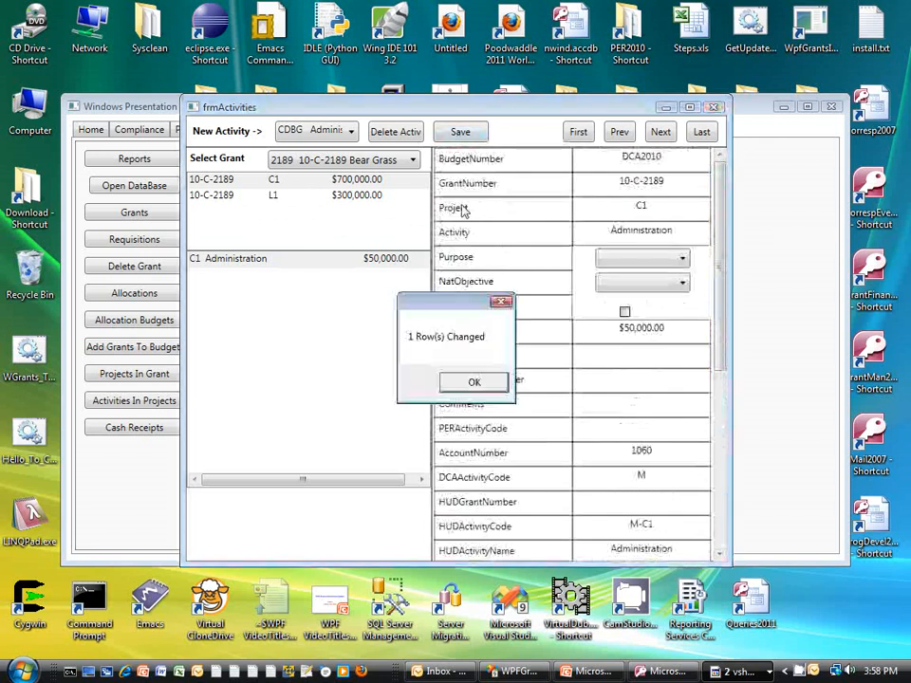
click(462, 384)
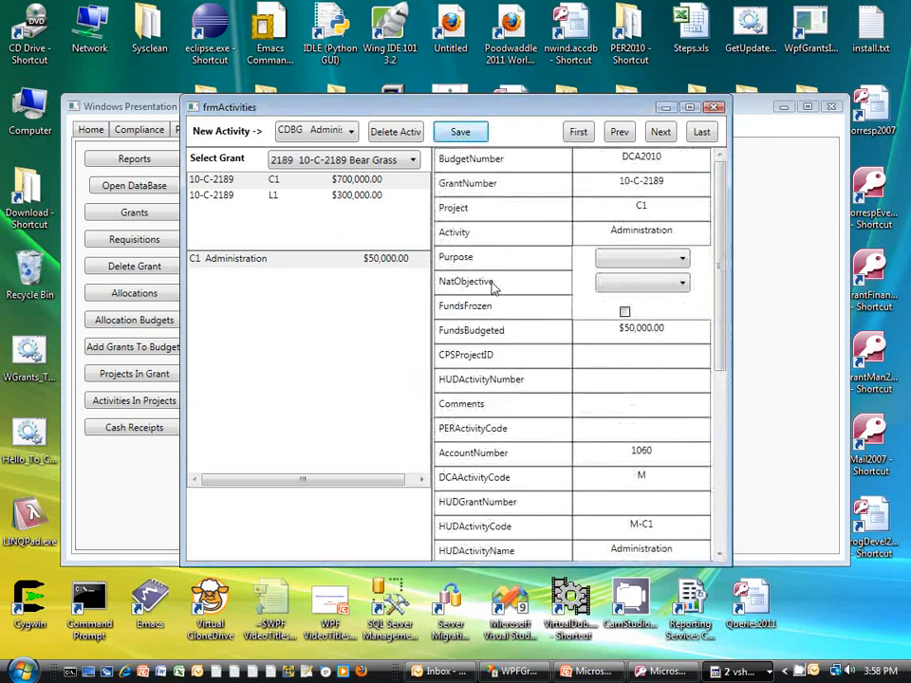
Add a CDBG Sewer Improvements activity to the C1 project with budgeted funds of 350000.
click(351, 131)
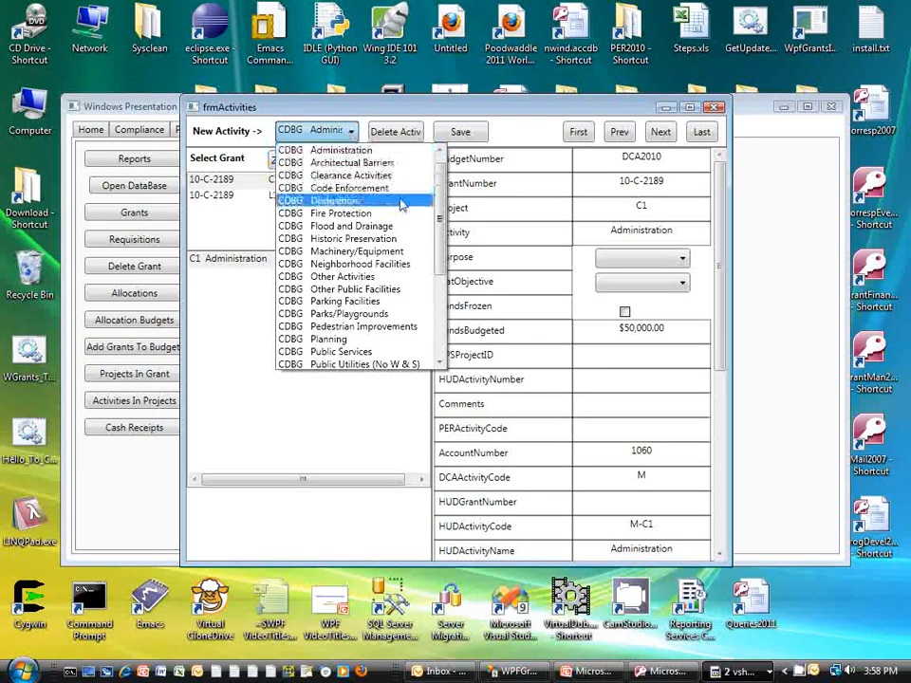
drag(438, 199, 441, 288)
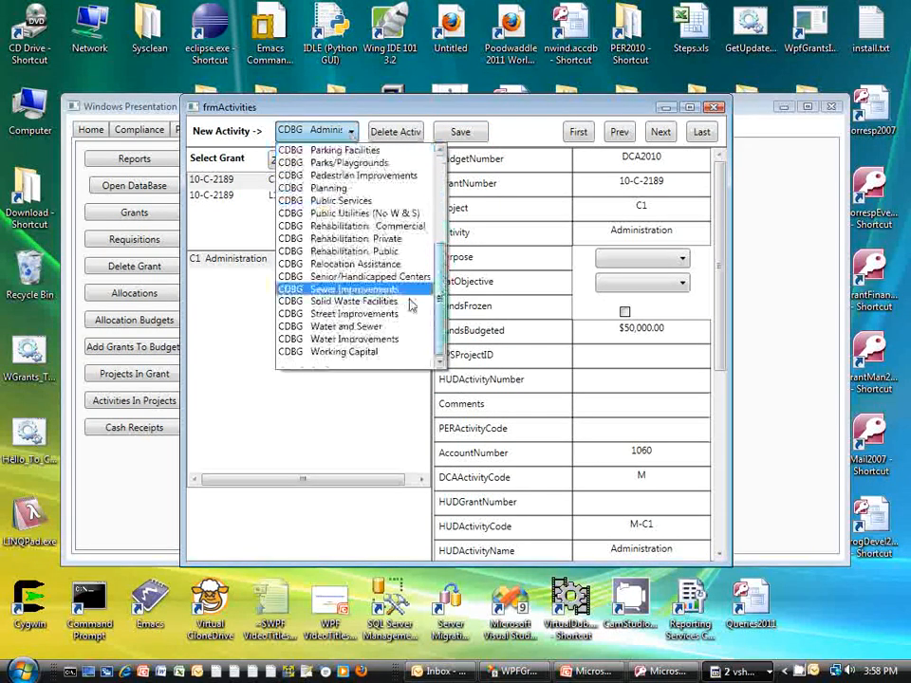
click(332, 289)
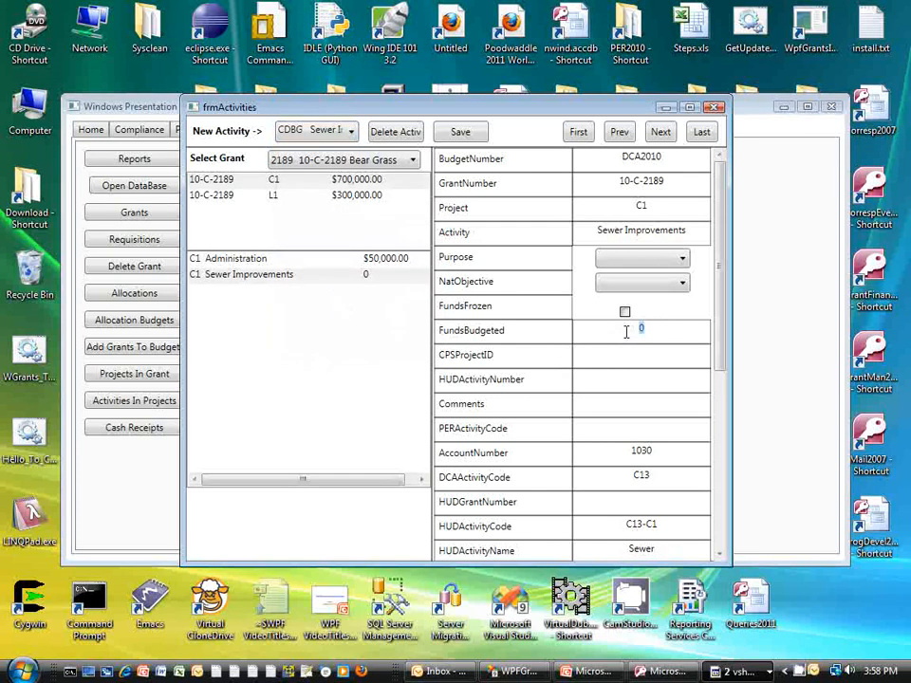
click(626, 332)
text(350000)
click(612, 374)
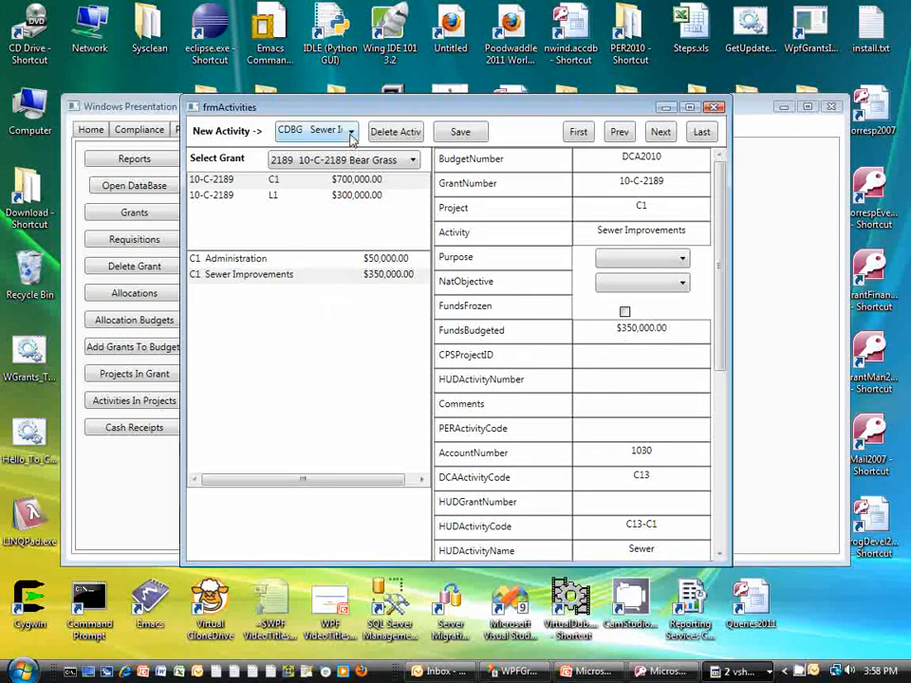
Add a CDBG Water Improvements activity to the C1 project with purpose PS, national objective L/M and budgeted funds of 100000.
click(350, 131)
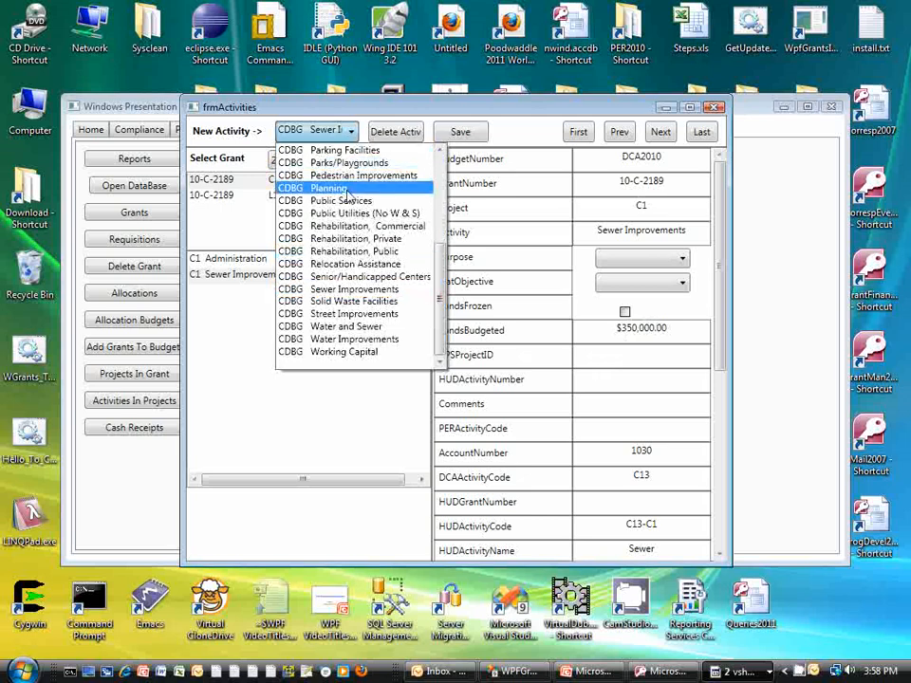
click(337, 340)
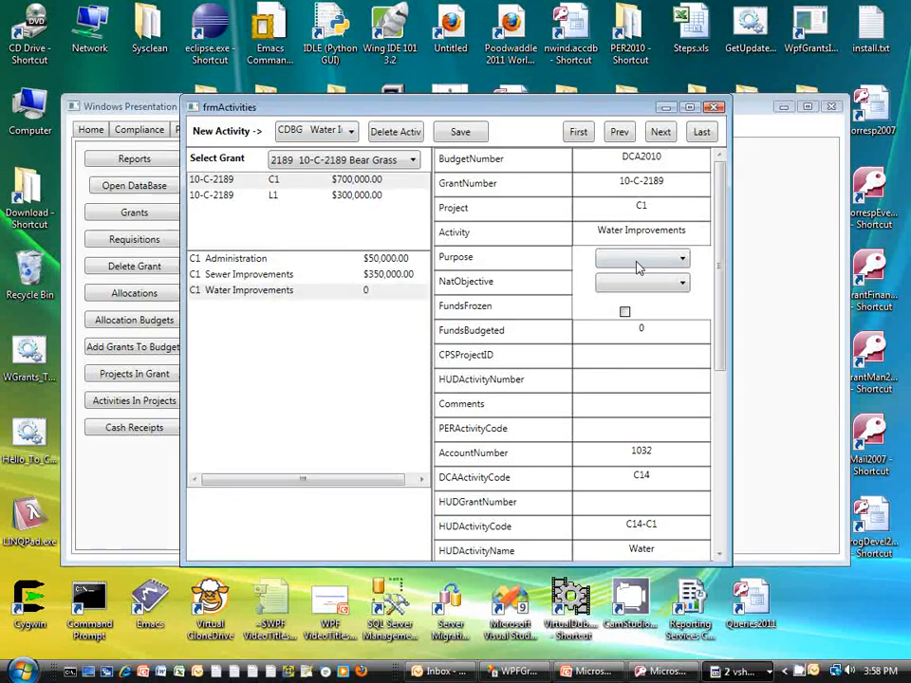
click(681, 261)
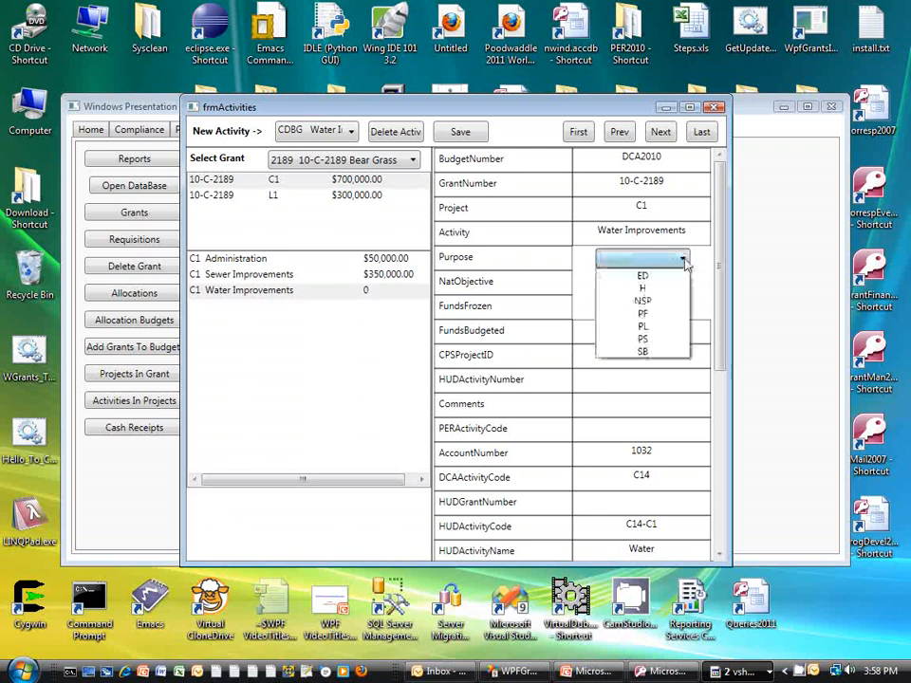
click(644, 340)
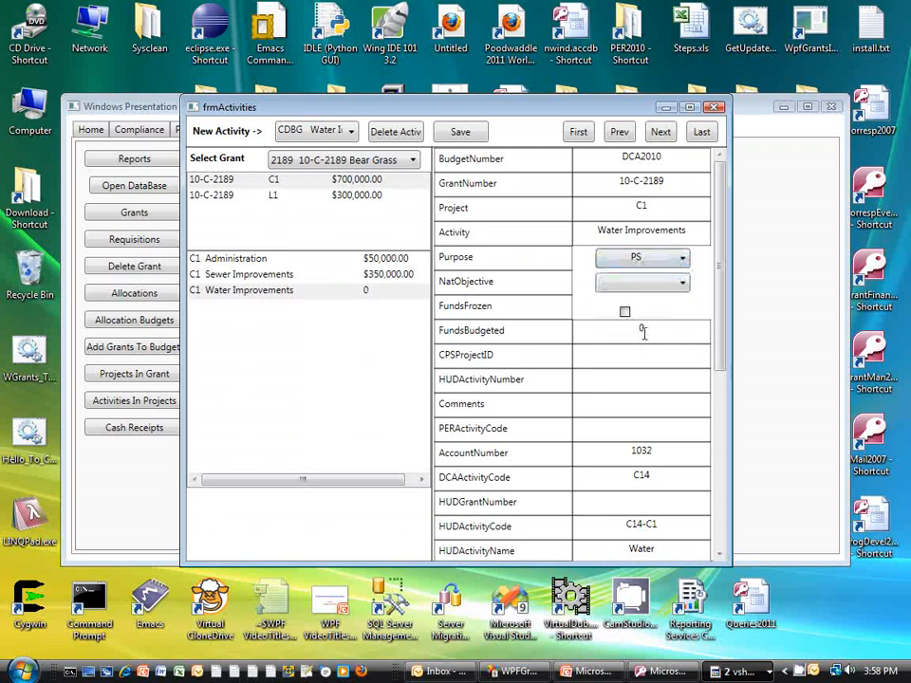
click(679, 285)
click(643, 325)
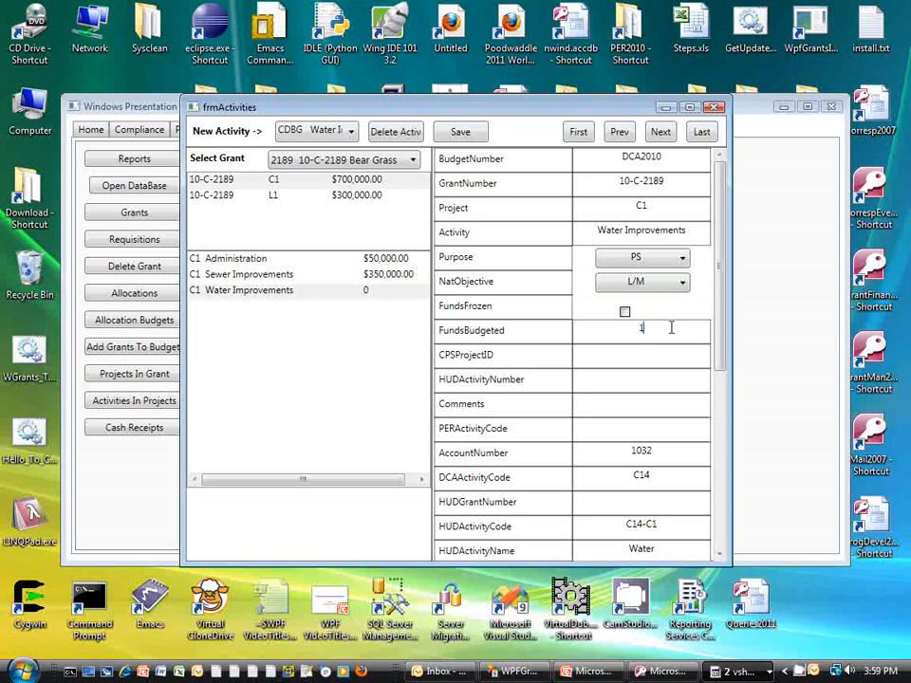
text(0000)
click(634, 358)
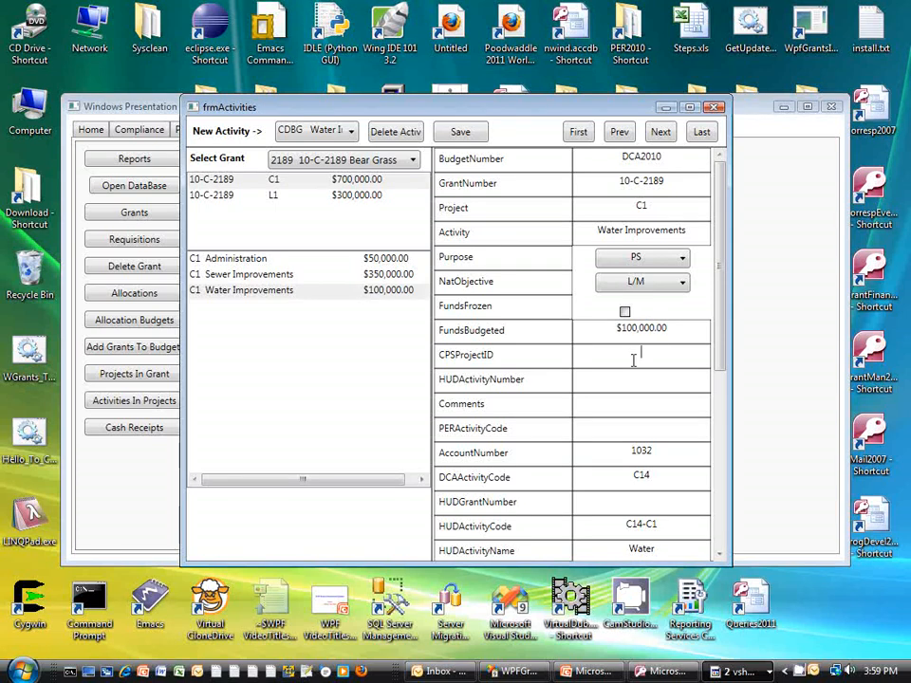
Add a CDBG Rehabilitation, Private activity to the C1 project with budgeted funds of 200,000.
click(351, 134)
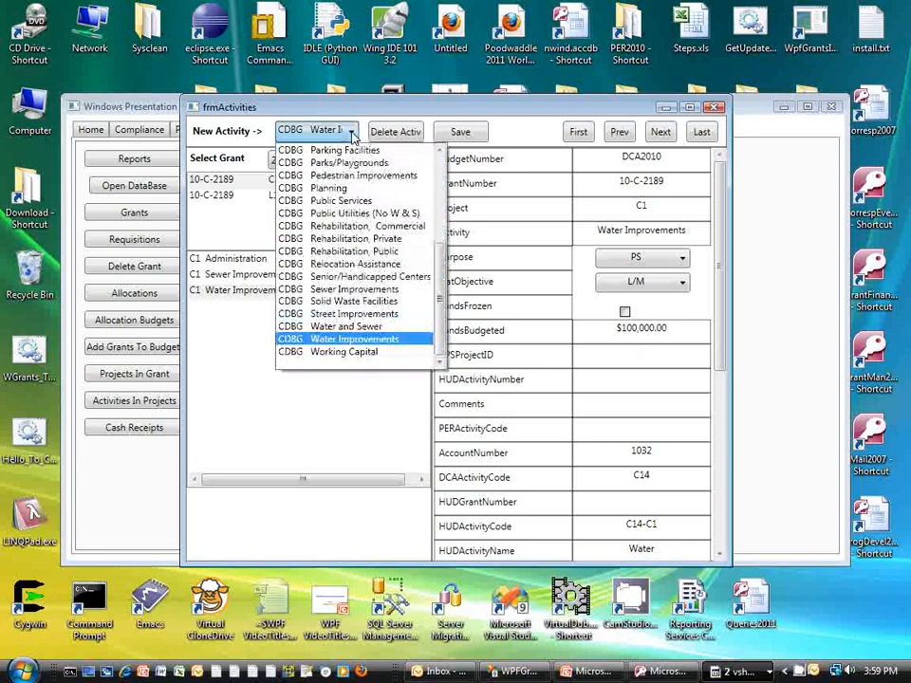
click(334, 243)
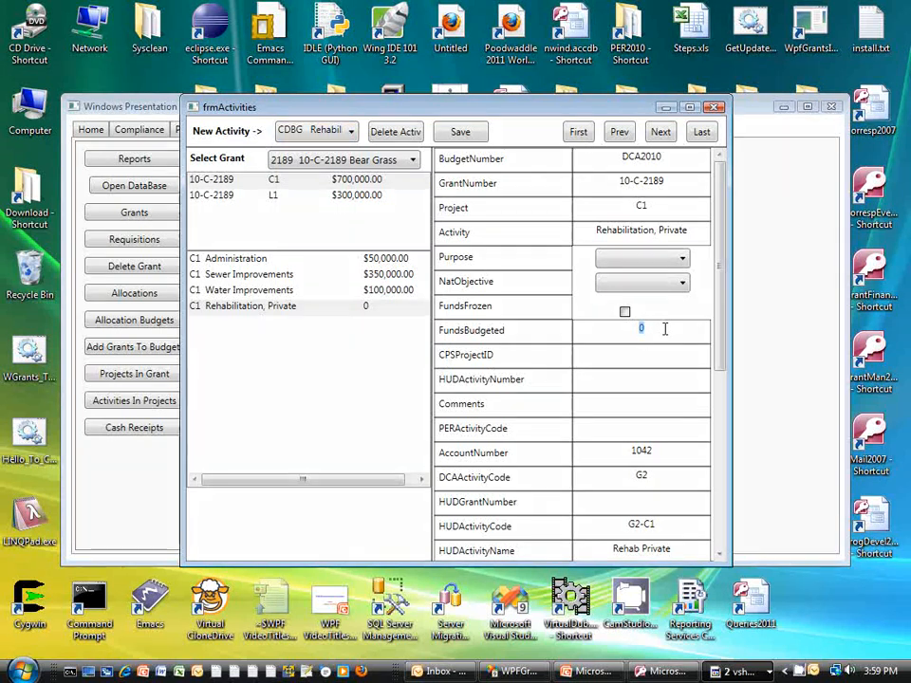
text(2)
text(00,00000)
click(647, 376)
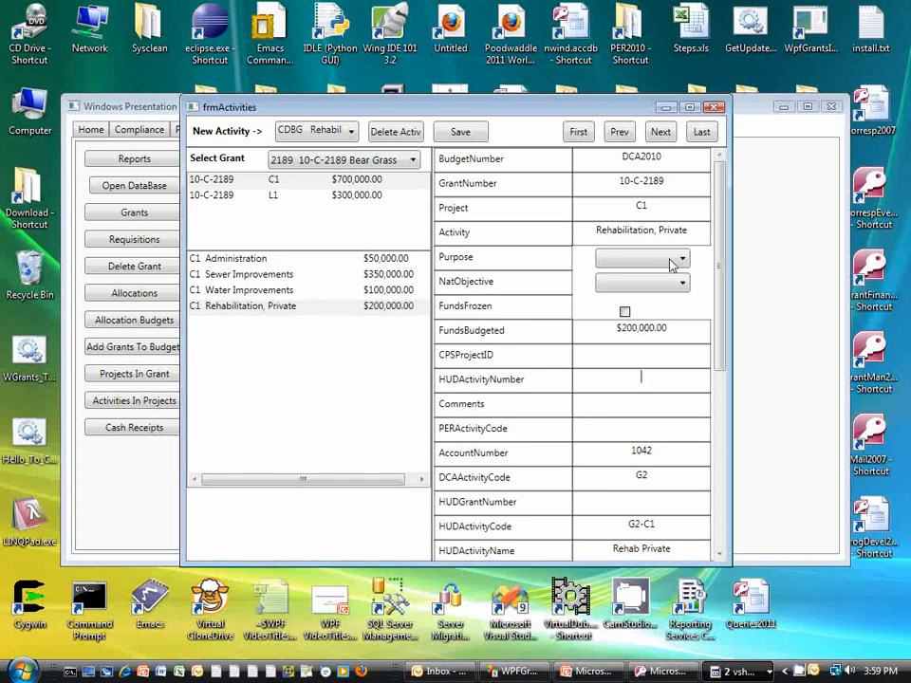
Set the Rehabilitation, Private activity's purpose to H and its national objective to L/M.
click(680, 262)
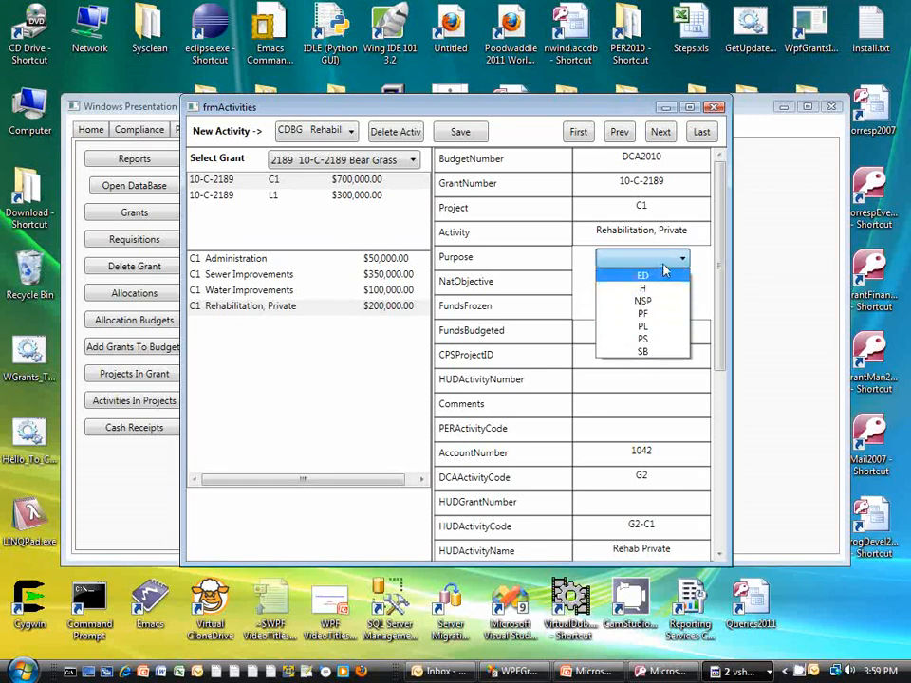
click(644, 287)
click(683, 285)
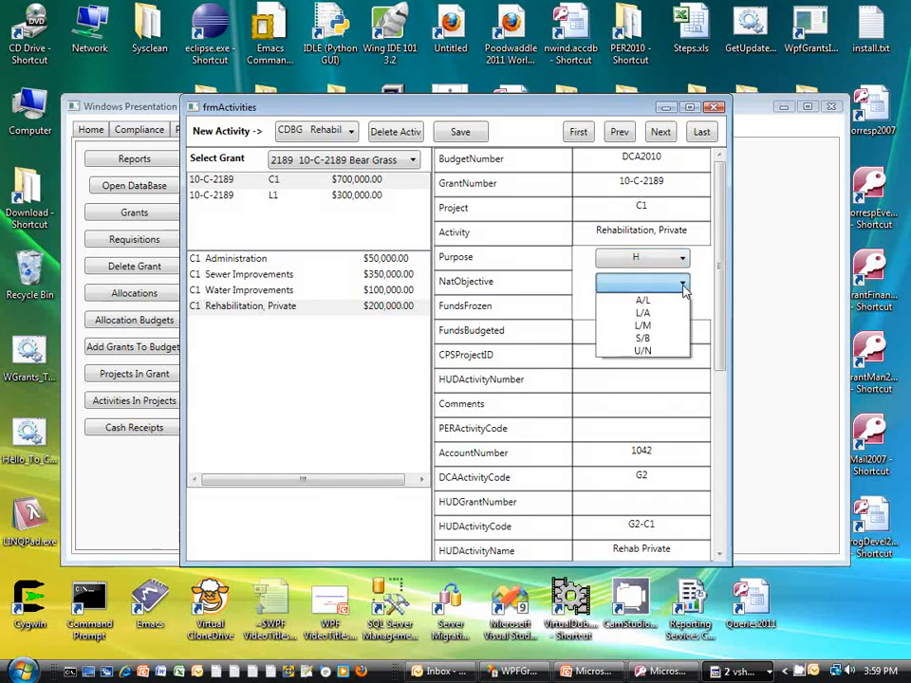
click(643, 324)
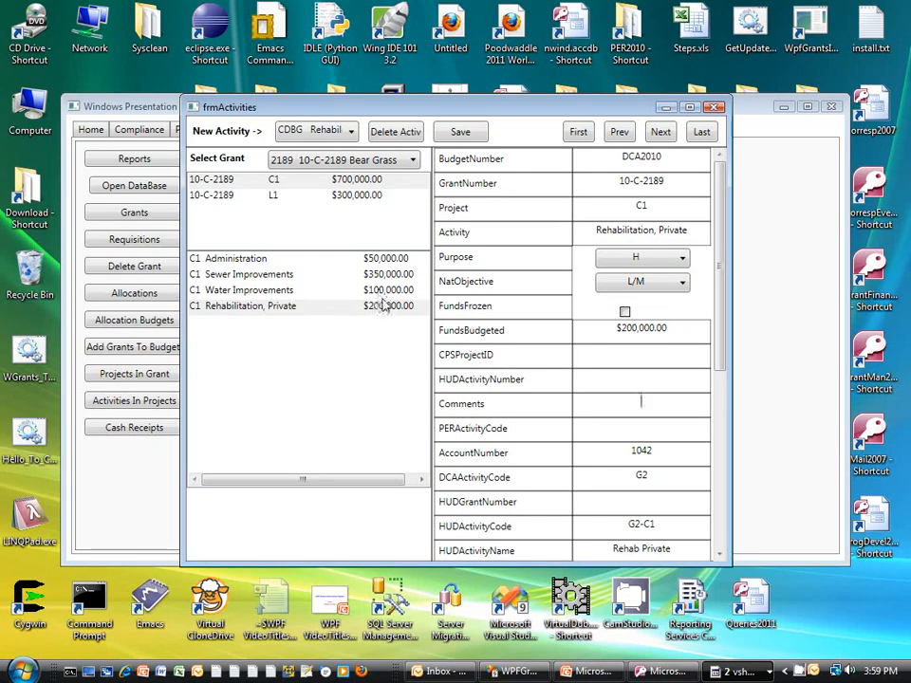
Review the C1 project's Administration, Sewer Improvements, Water Improvements and Rehabilitation, Private activities and their budgeted funds.
click(322, 182)
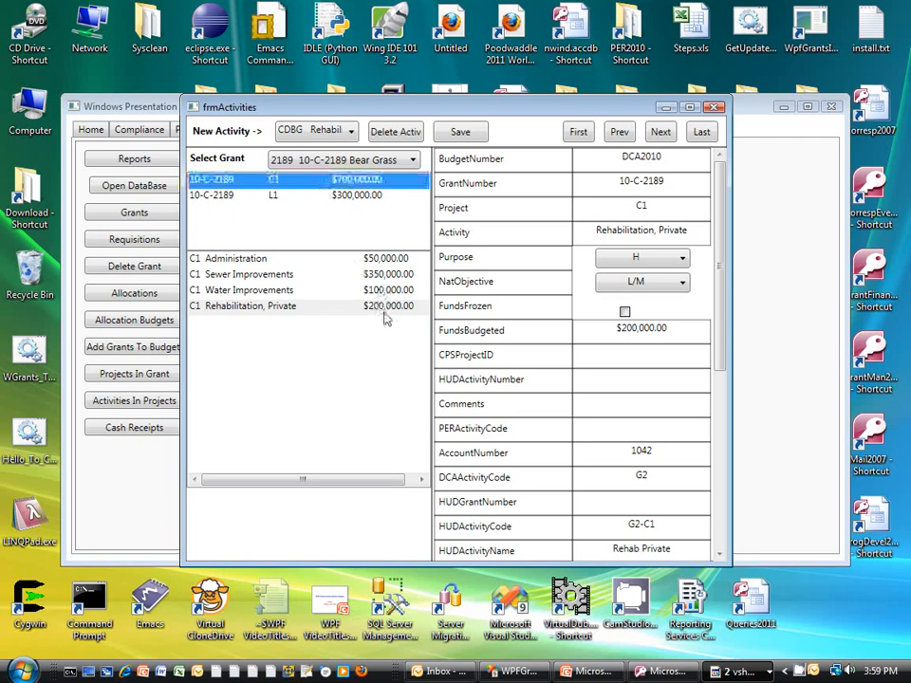
click(377, 266)
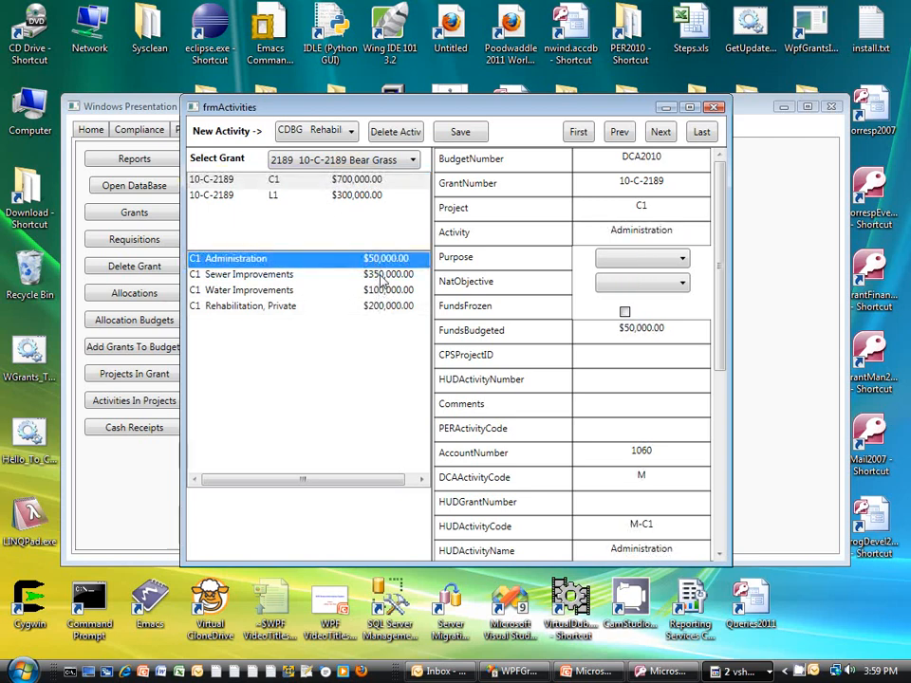
click(384, 275)
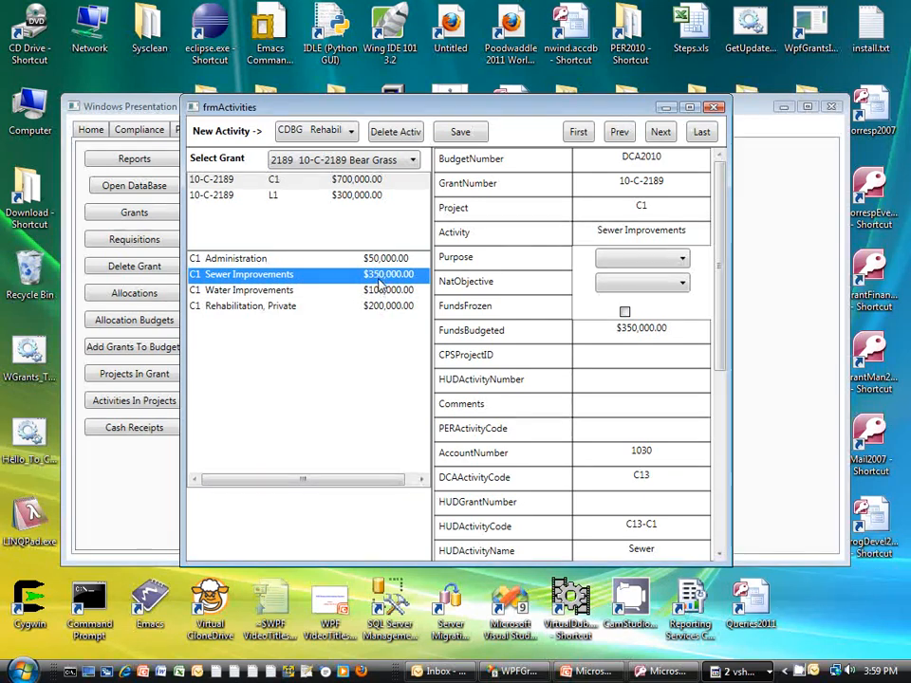
click(382, 290)
click(381, 308)
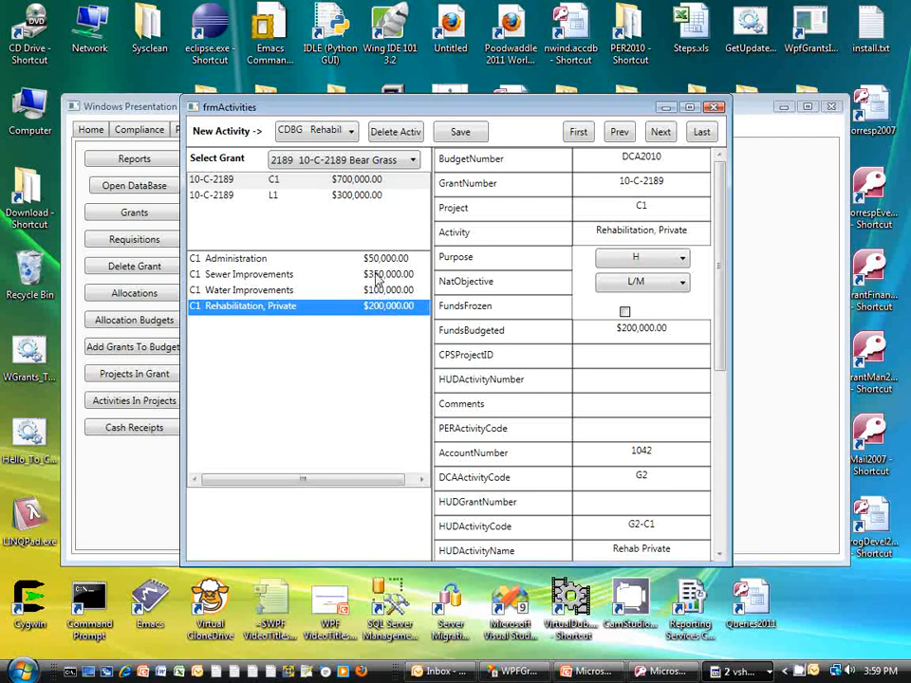
Add a CDBG Administration activity to the L1 project with budgeted funds of 10000 and save it.
click(368, 199)
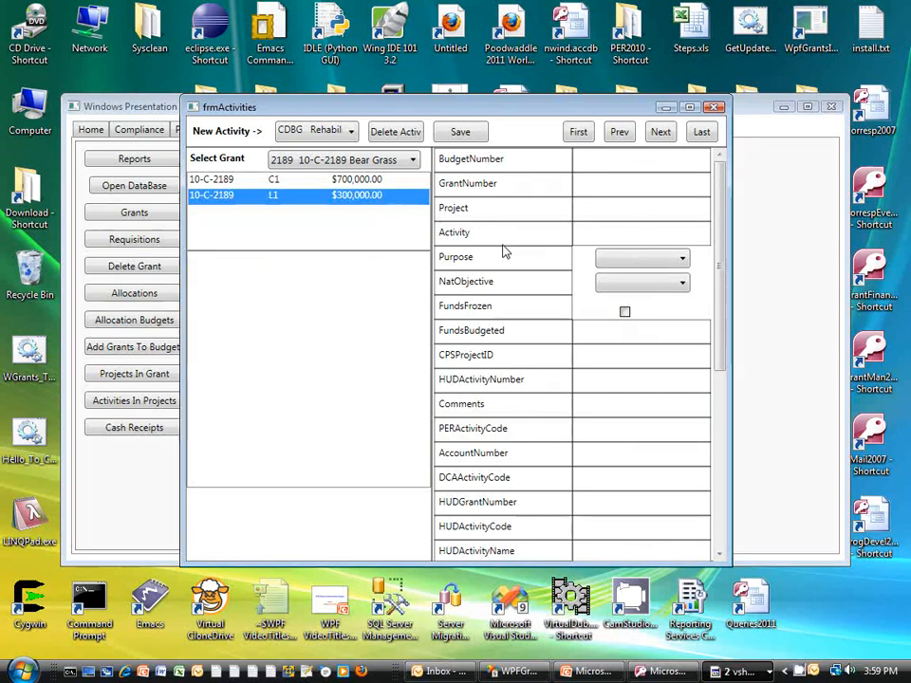
click(352, 132)
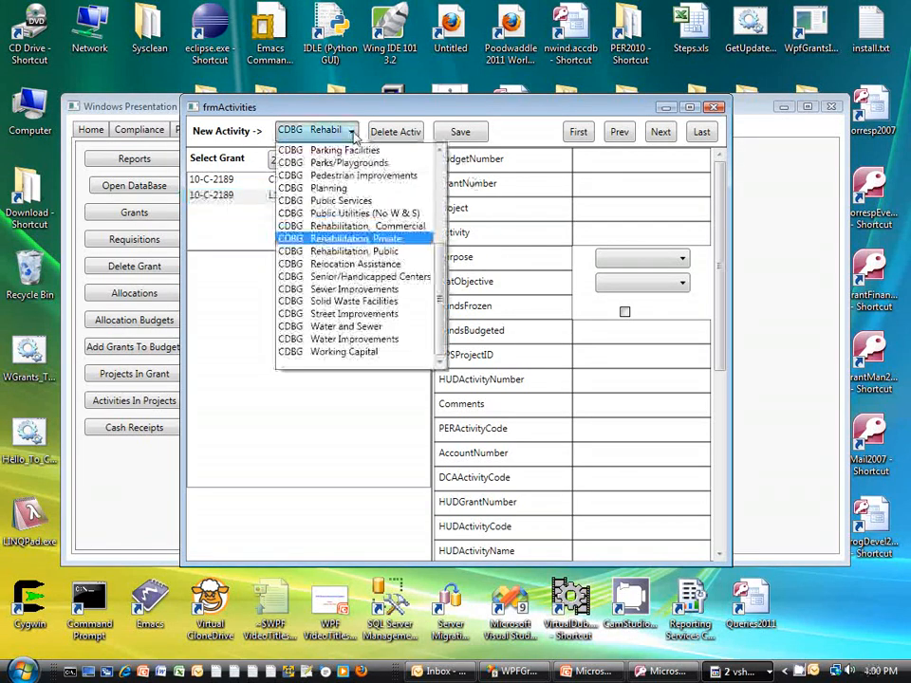
scroll(436, 178, up, 4)
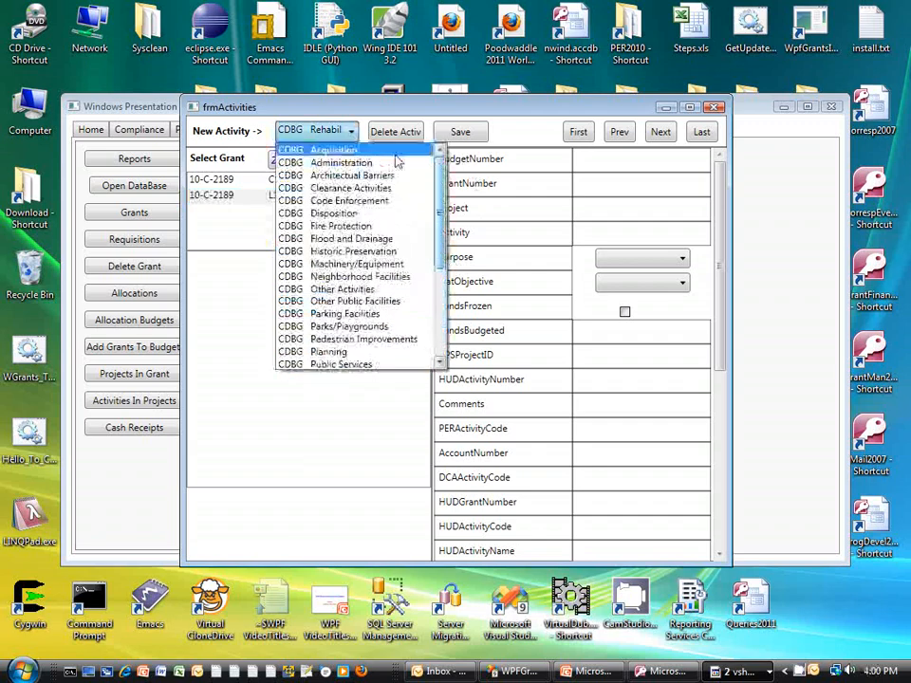
click(397, 163)
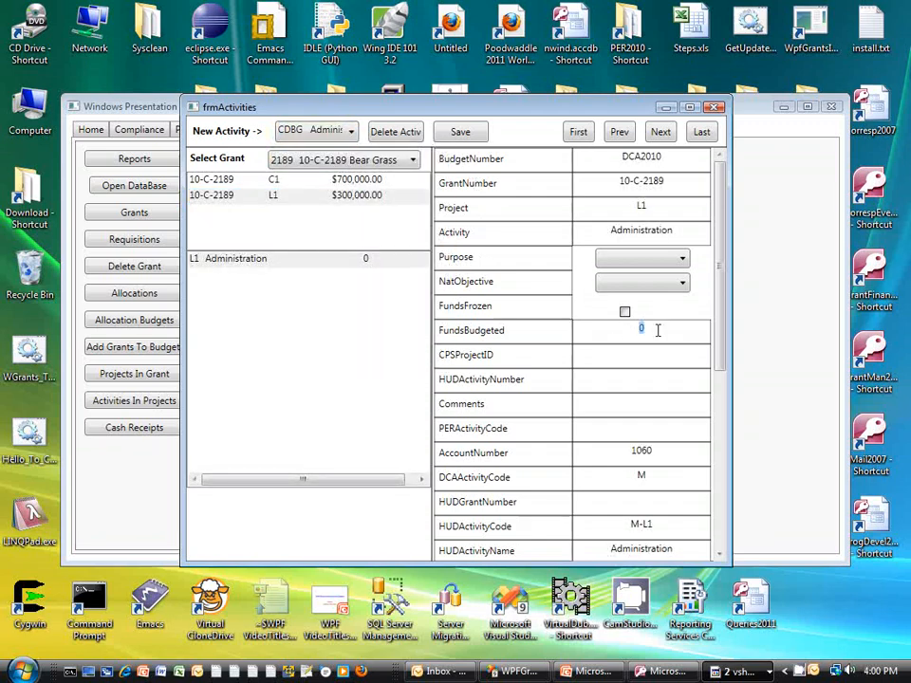
text(10000)
key(Tab)
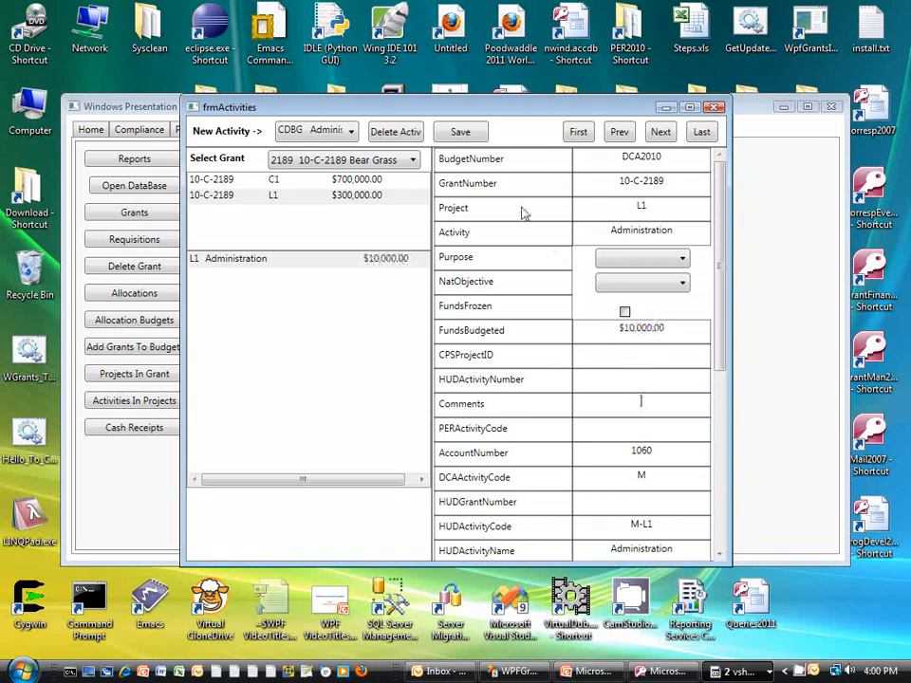
click(460, 132)
click(472, 384)
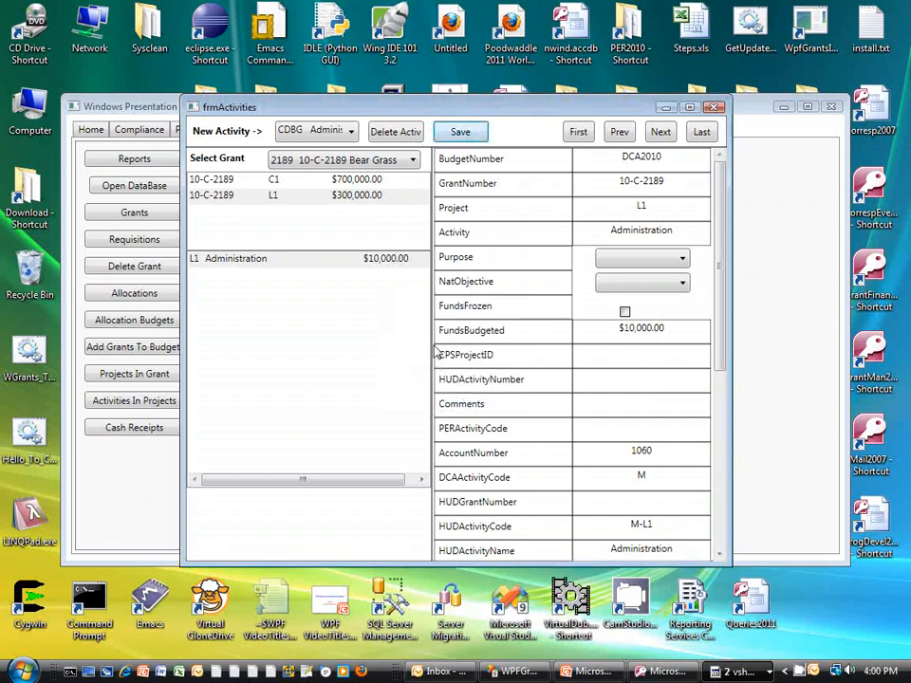
Add a CDBG Water Improvements activity to the L1 project with purpose PS, national objective L/M and budgeted funds of 190000.
click(350, 132)
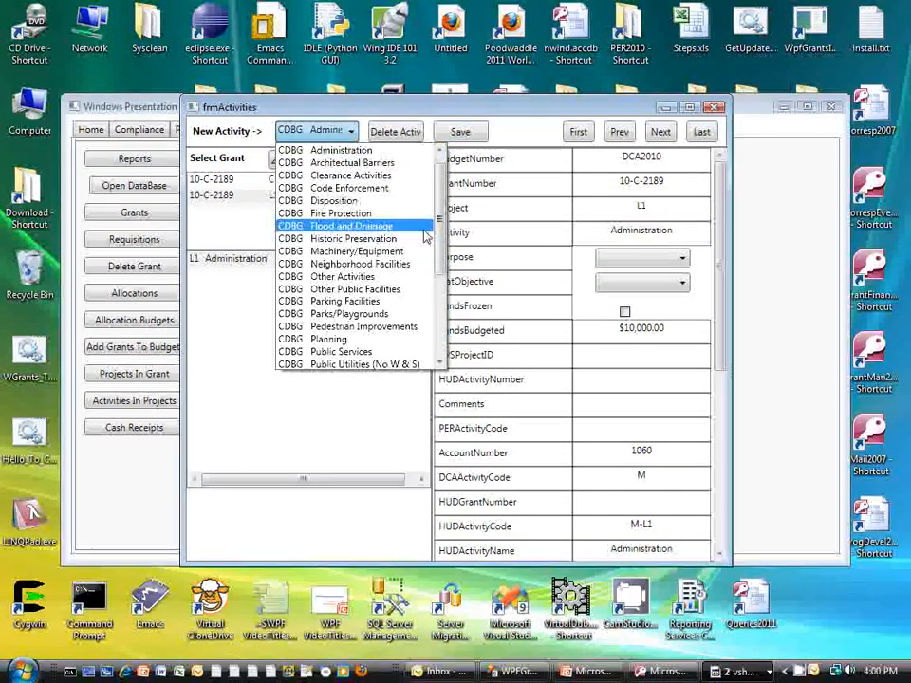
drag(441, 236, 439, 317)
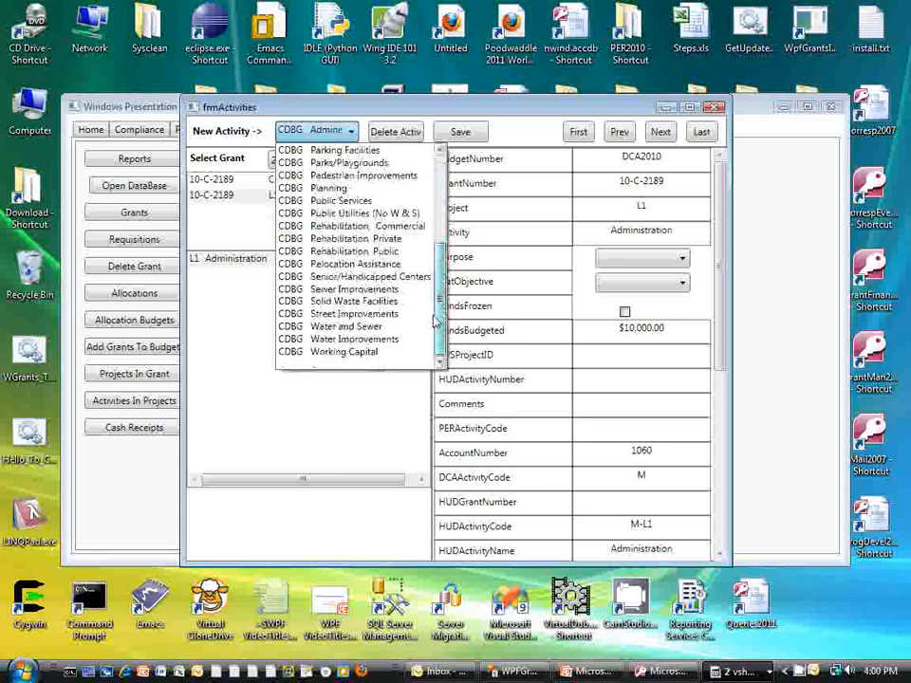
click(372, 347)
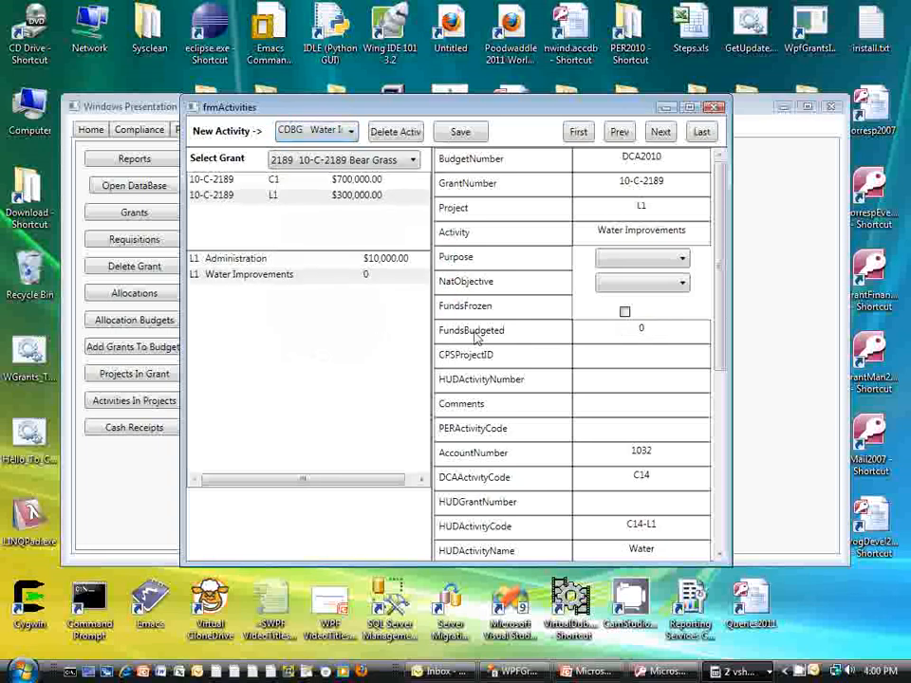
click(684, 260)
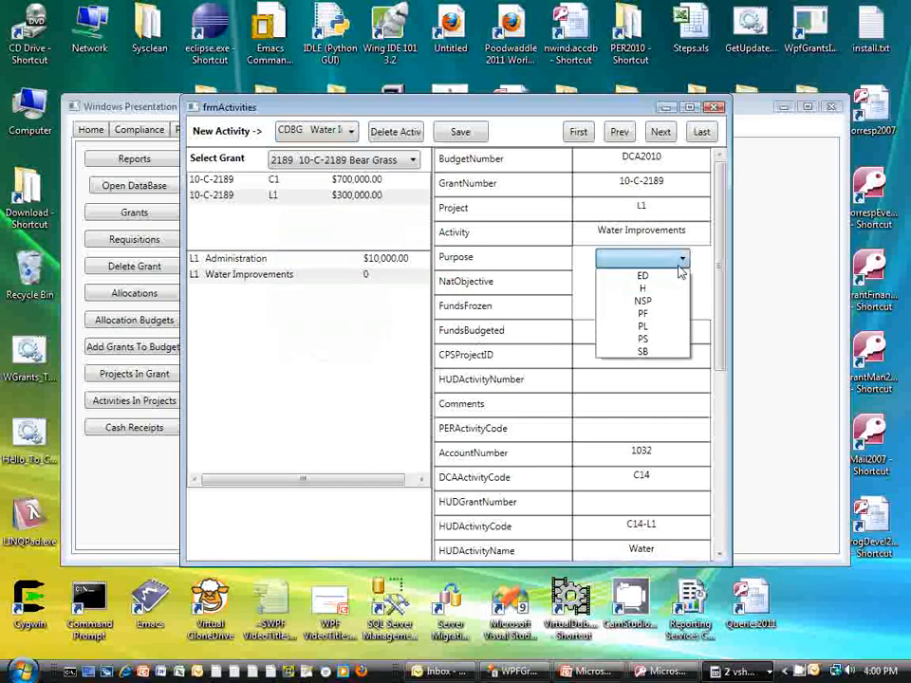
click(646, 336)
click(683, 285)
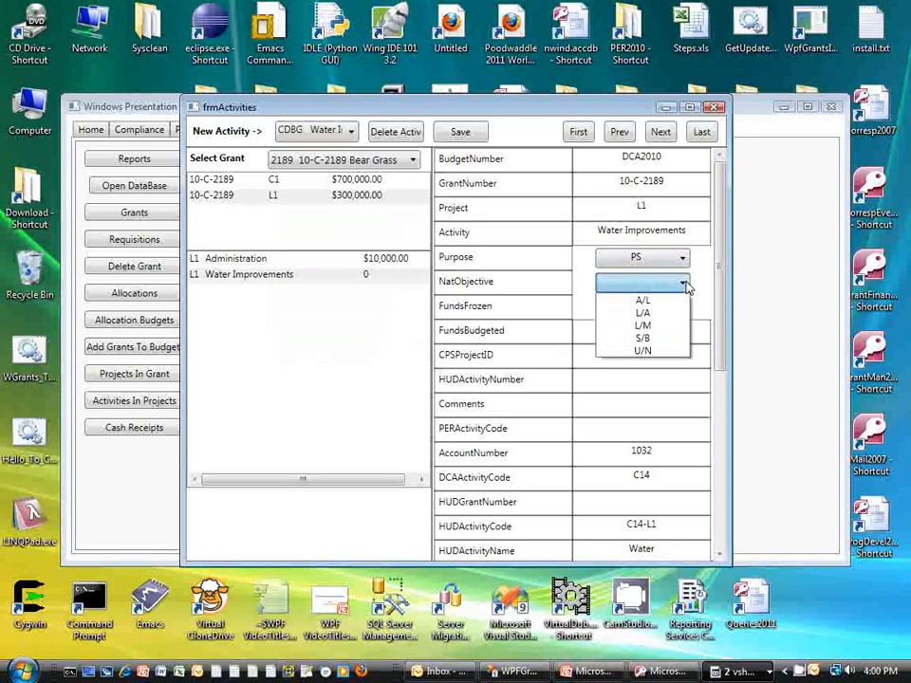
click(643, 326)
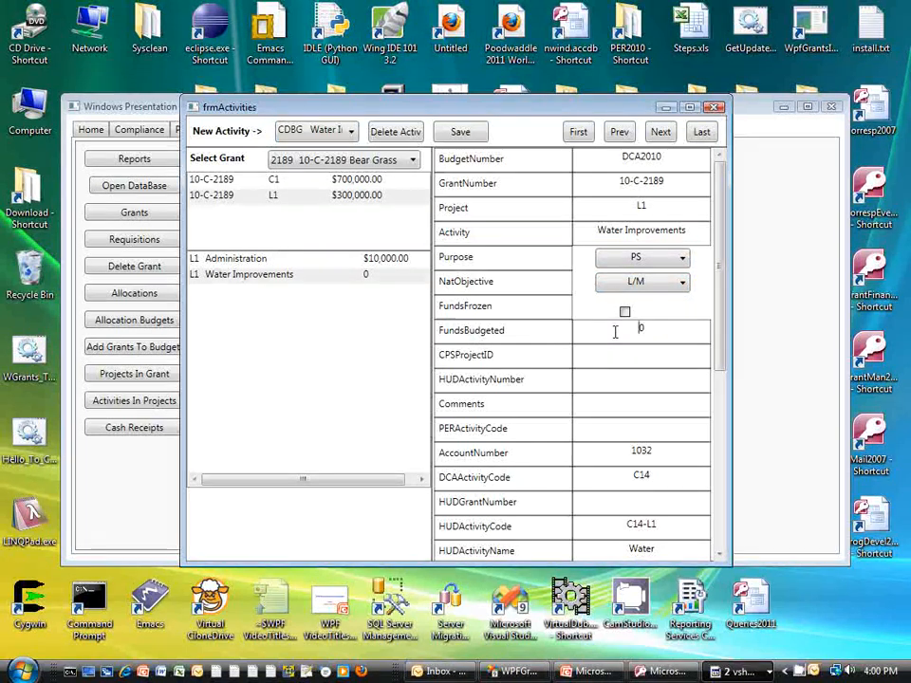
drag(614, 332, 663, 330)
text(190000)
click(611, 378)
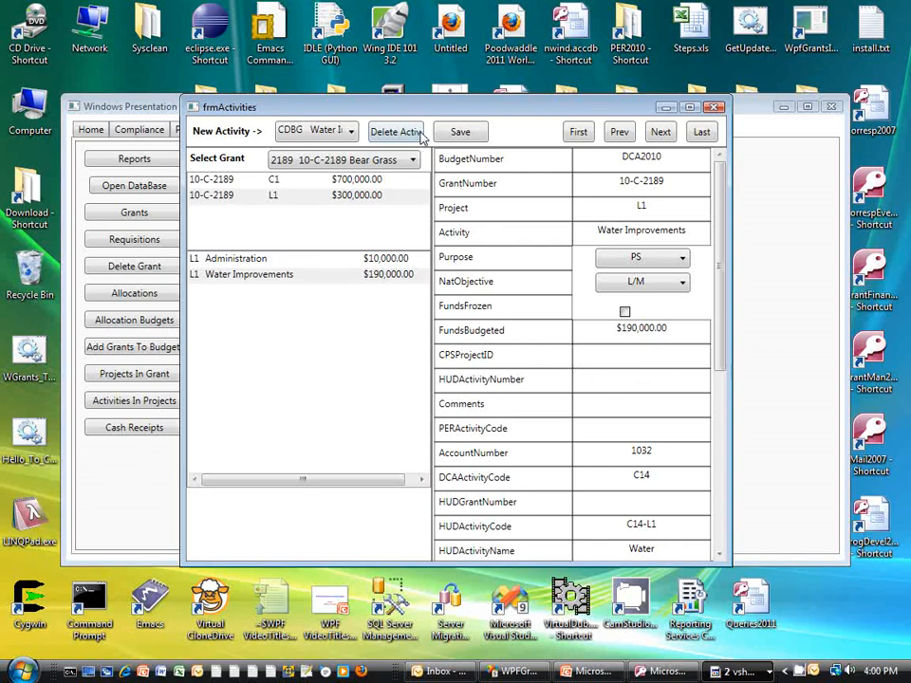
Add a CDBG Sewer Improvements activity to L1 with budgeted funds of 100000, purpose PS and national objective L/M, then save and close the activities form.
click(352, 136)
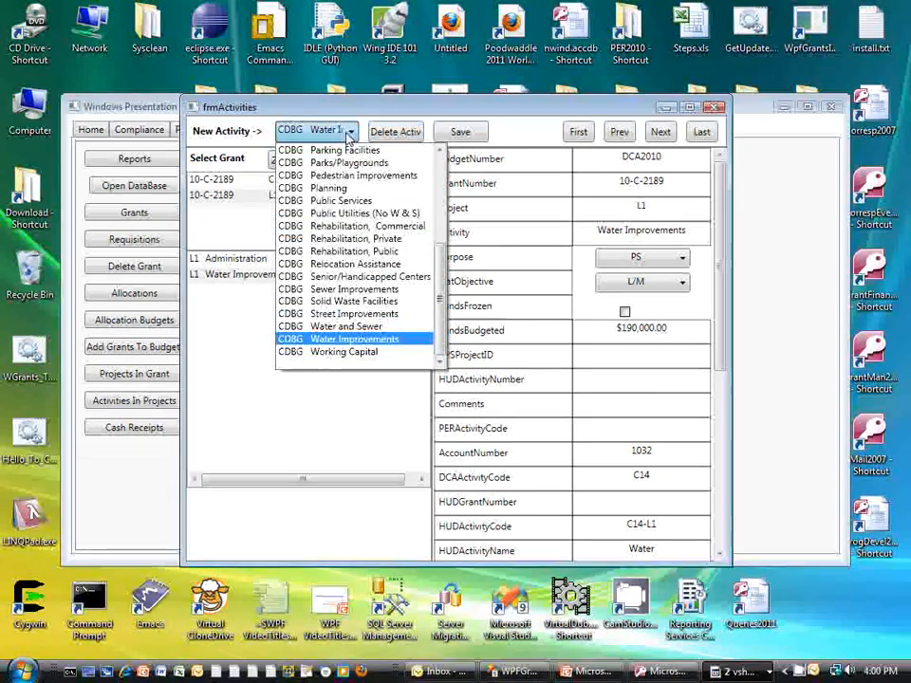
click(337, 289)
drag(653, 327, 626, 330)
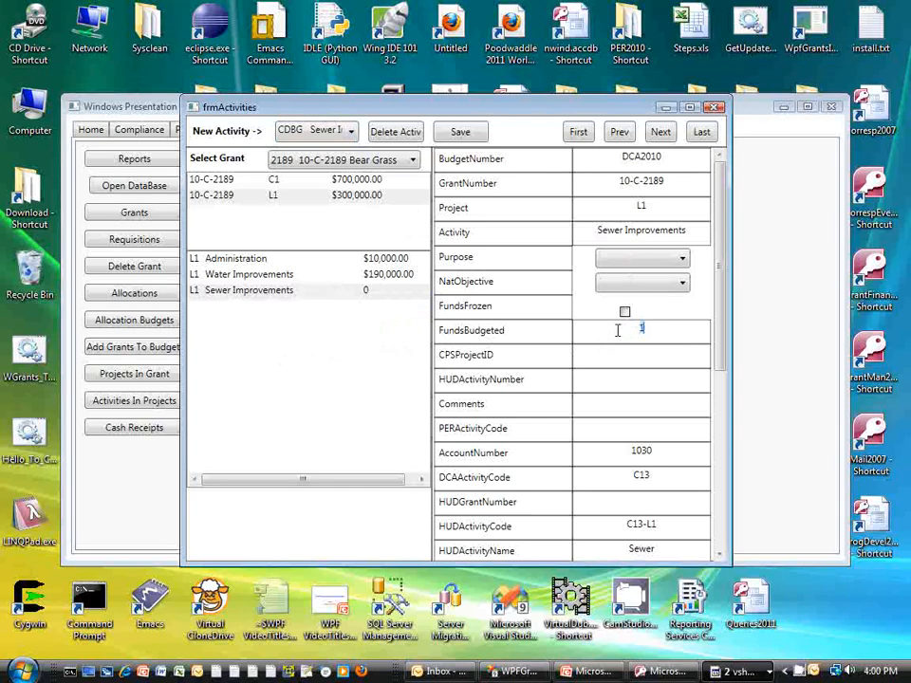
text(100000)
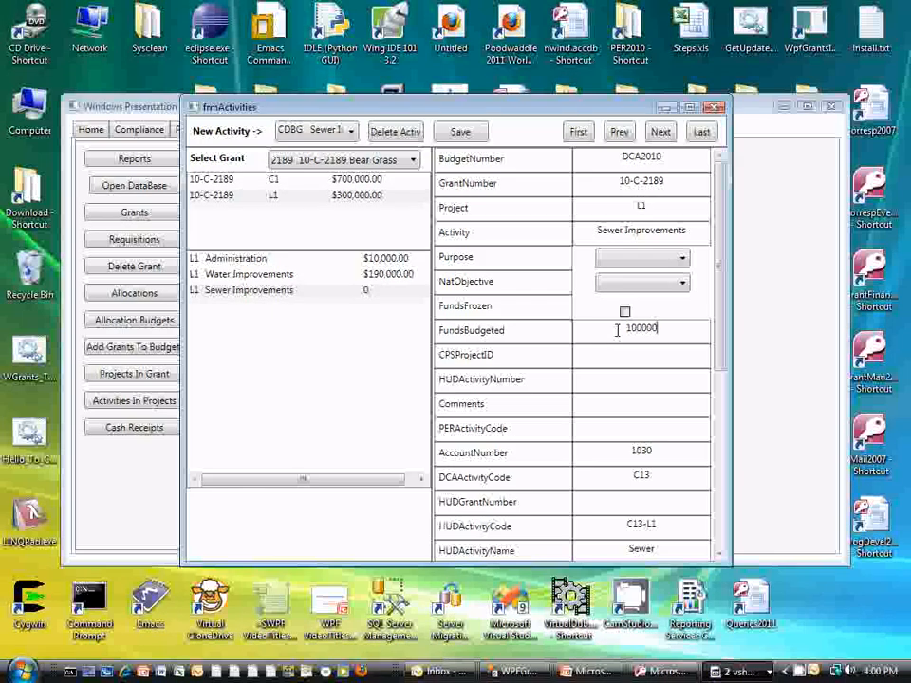
click(685, 260)
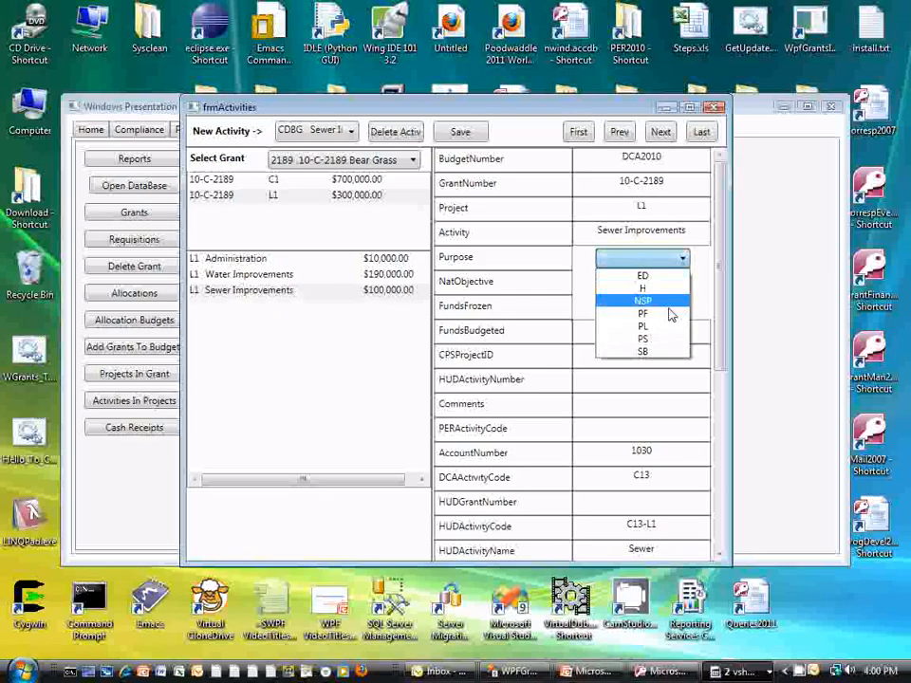
click(653, 339)
click(686, 290)
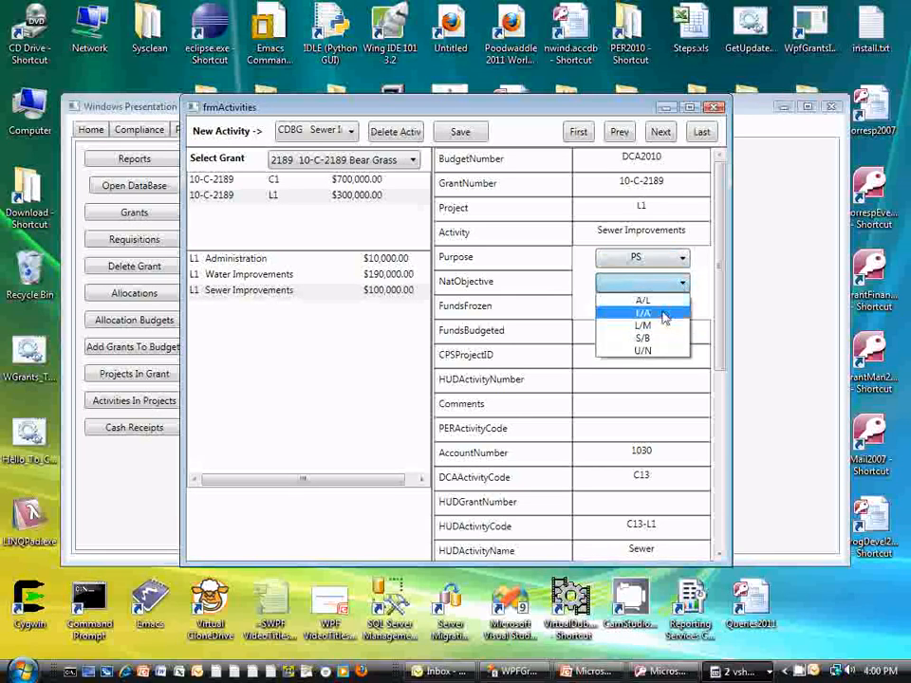
click(627, 325)
click(622, 424)
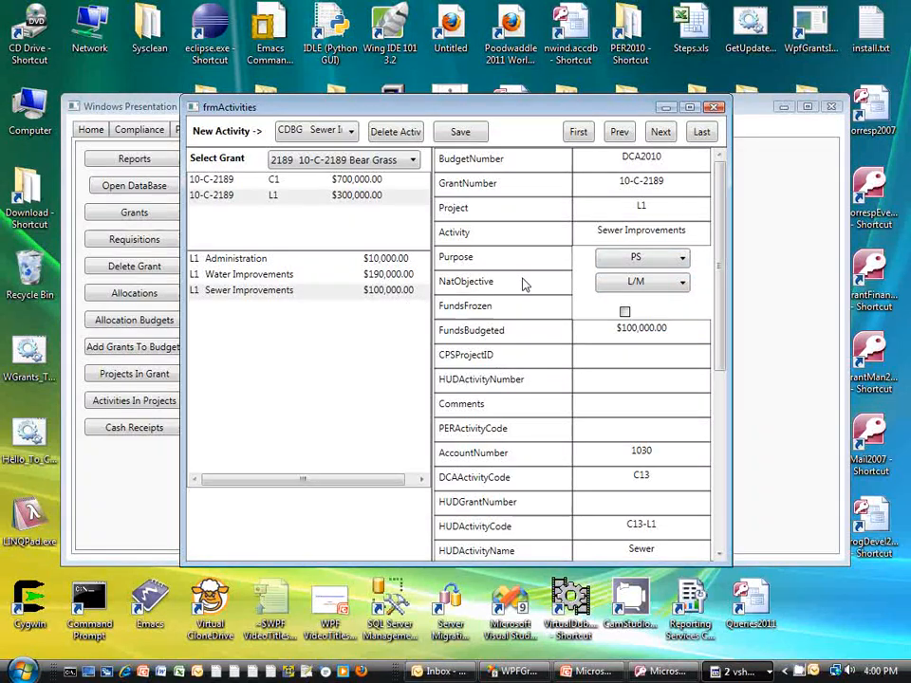
click(451, 135)
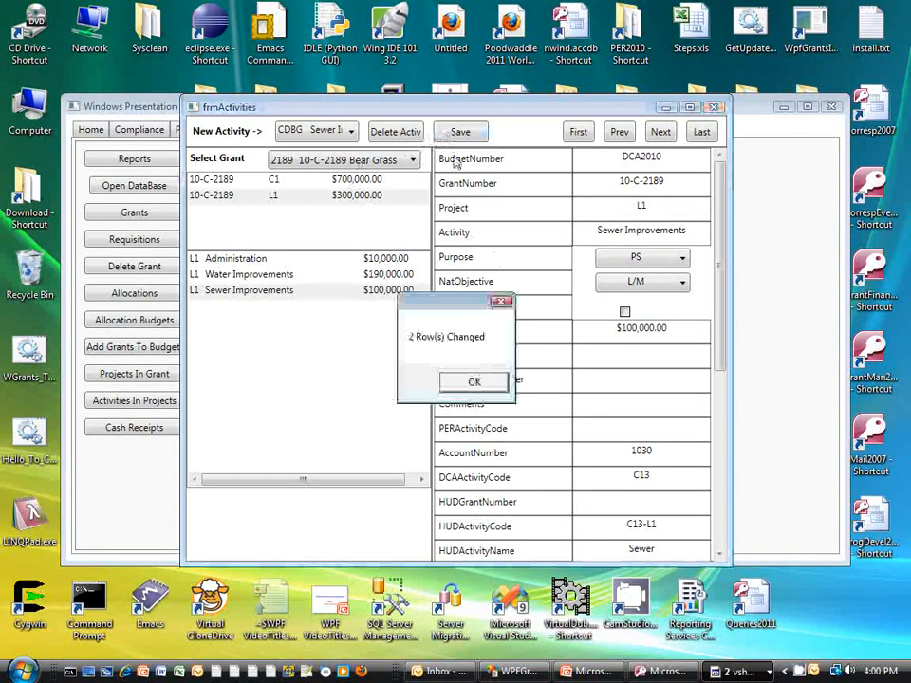
click(463, 384)
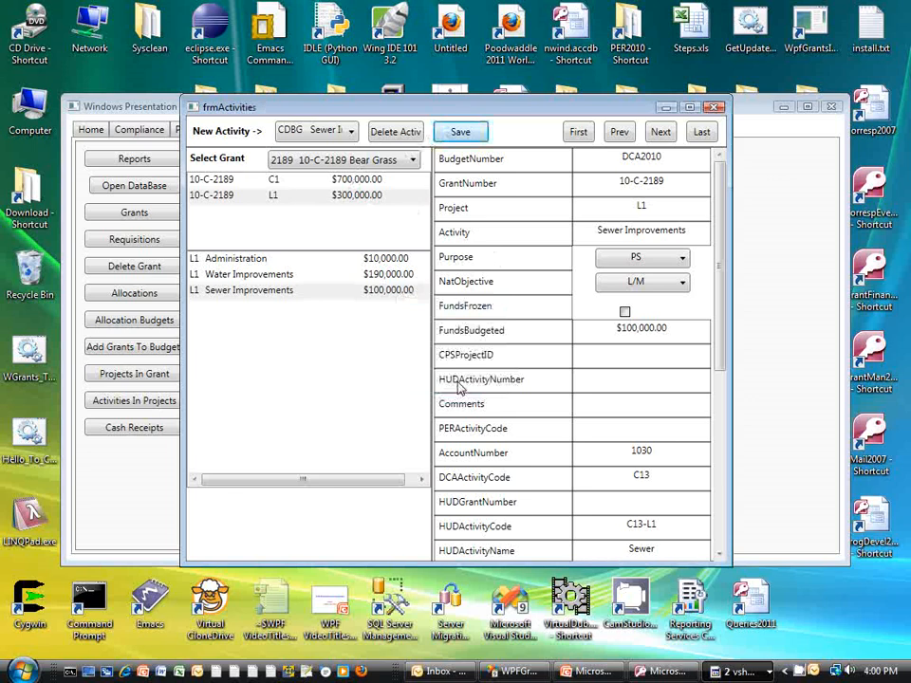
click(715, 108)
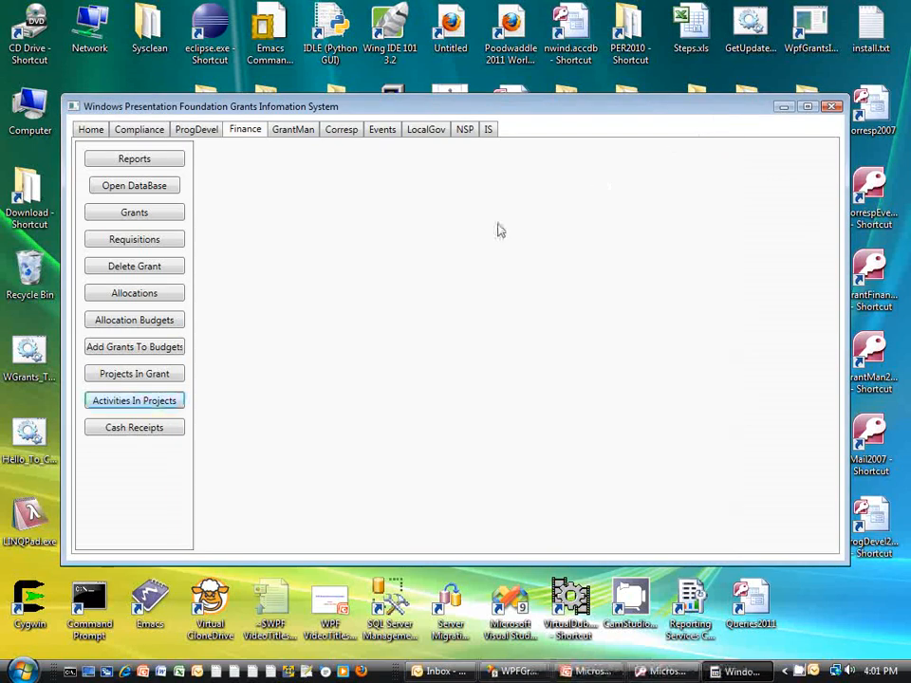
View the Grant Financial Statement report for grant 10-C-2189 Bear Grass and close the finance reports.
click(161, 164)
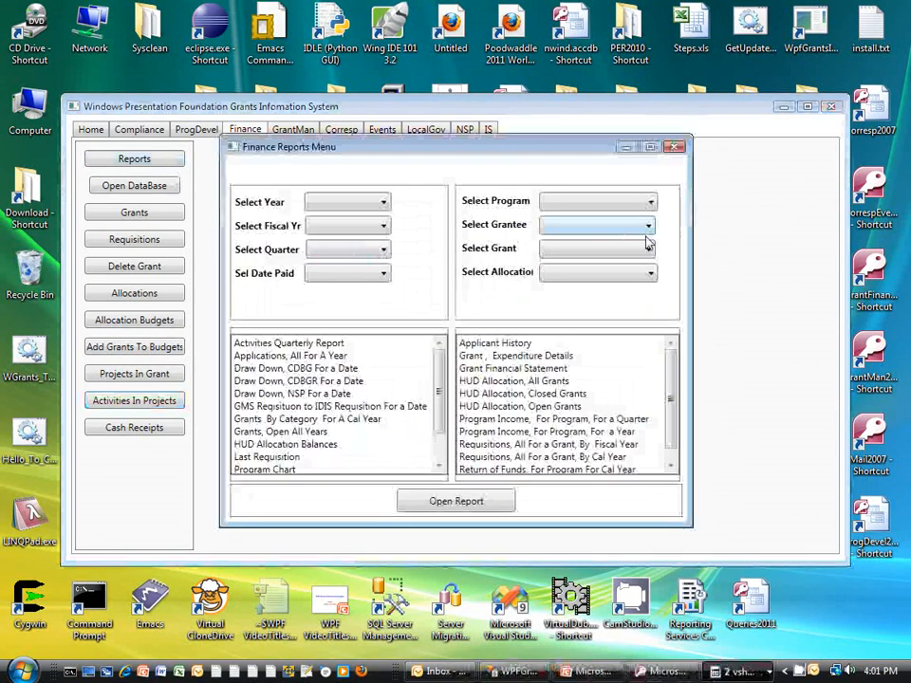
click(649, 251)
text(2189 10-C-2189 Bear Grass)
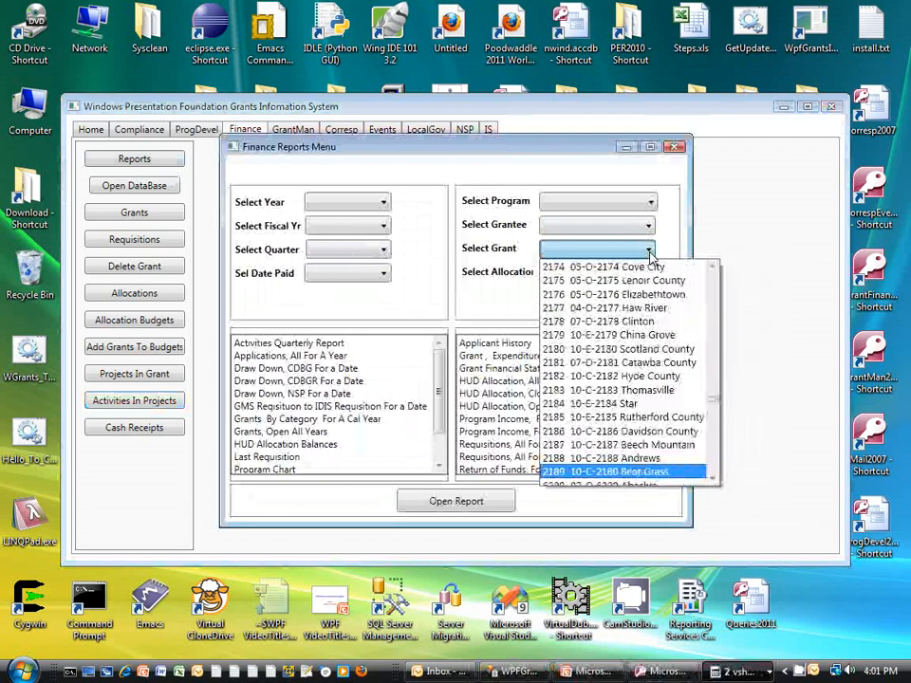
key(Return)
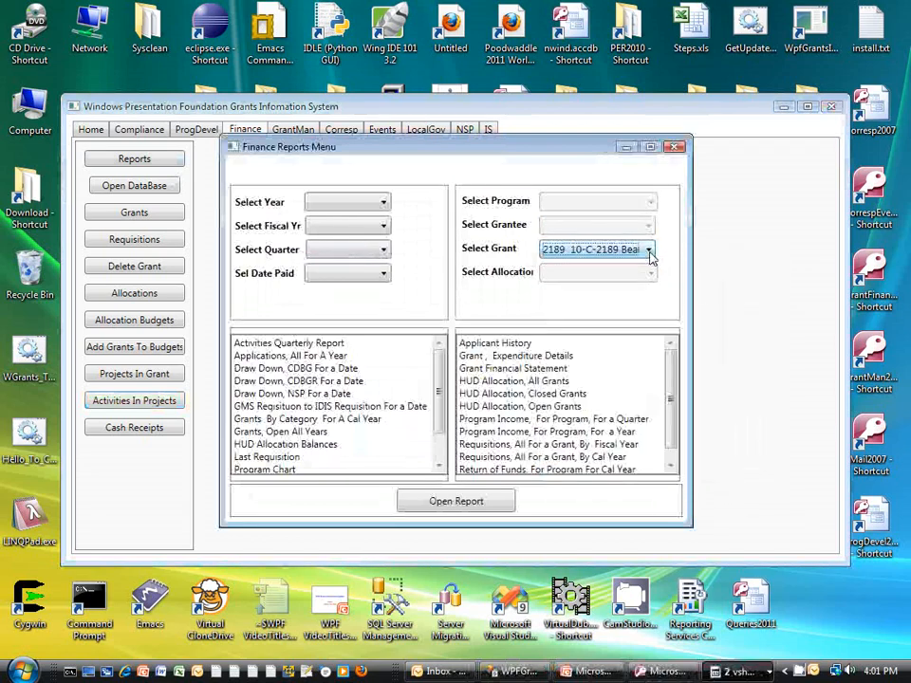
click(471, 500)
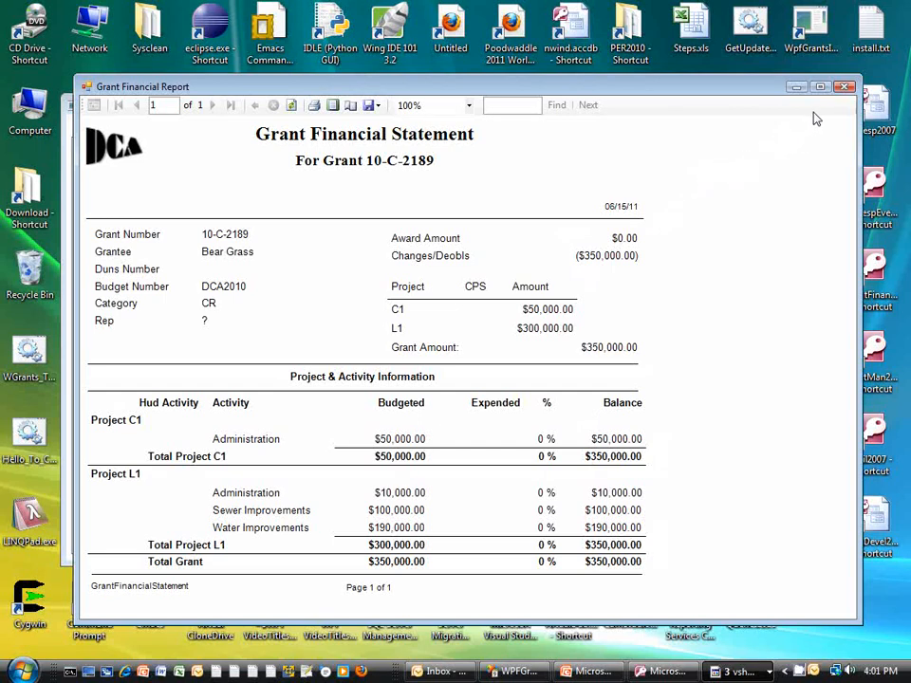
click(844, 88)
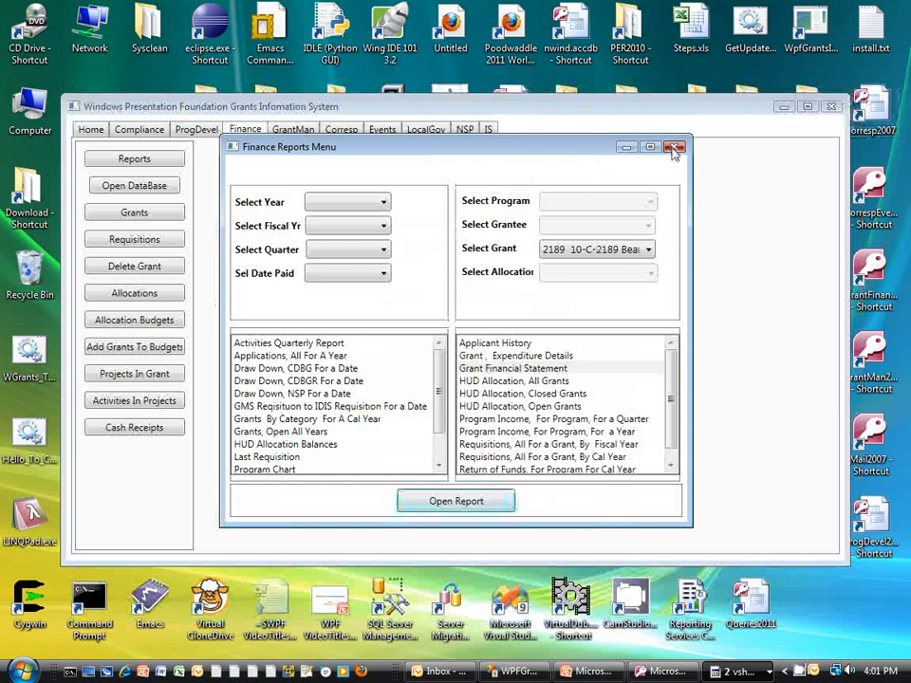
click(674, 148)
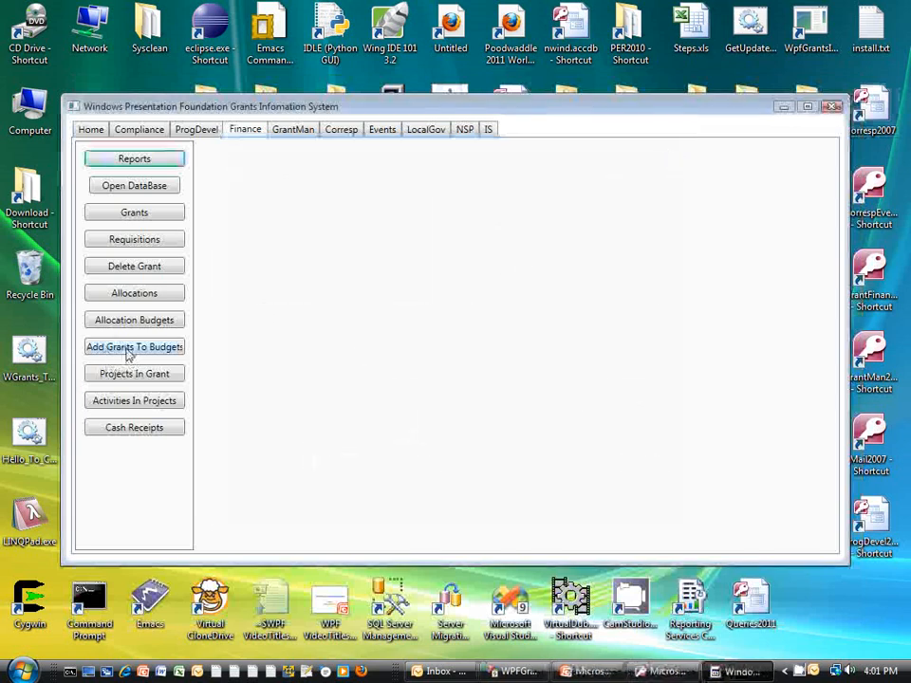
Open the grant record for 10-C-2189 Bear Grass, review its budget and amount details, and close the grants form.
click(131, 348)
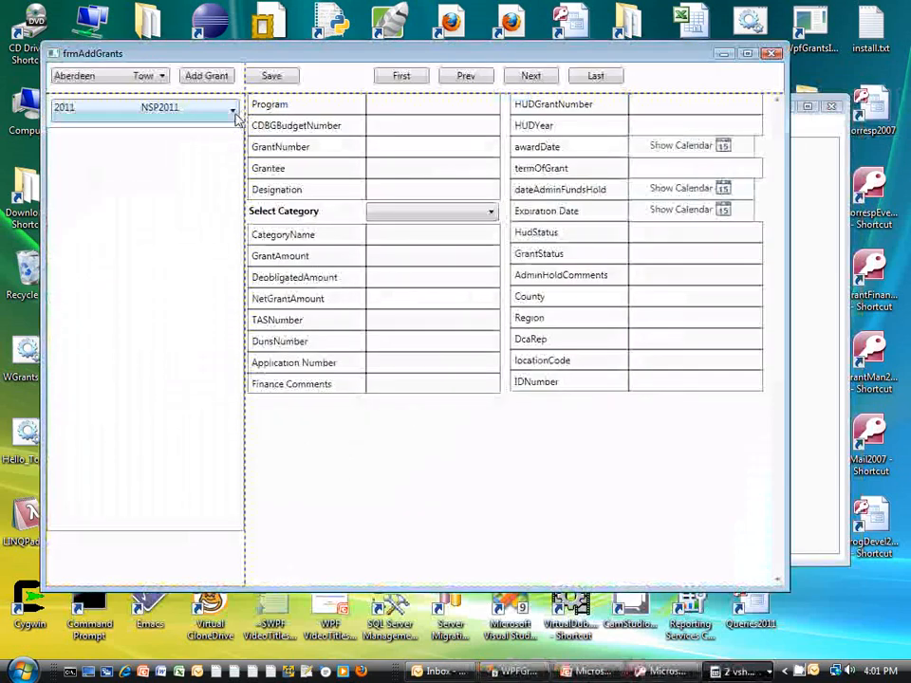
click(773, 53)
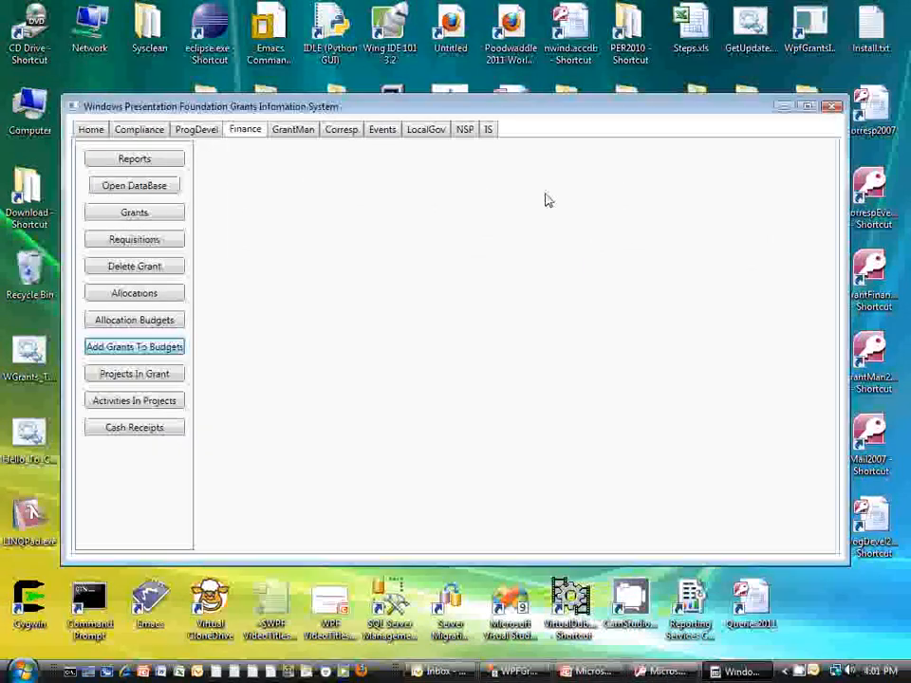
click(149, 218)
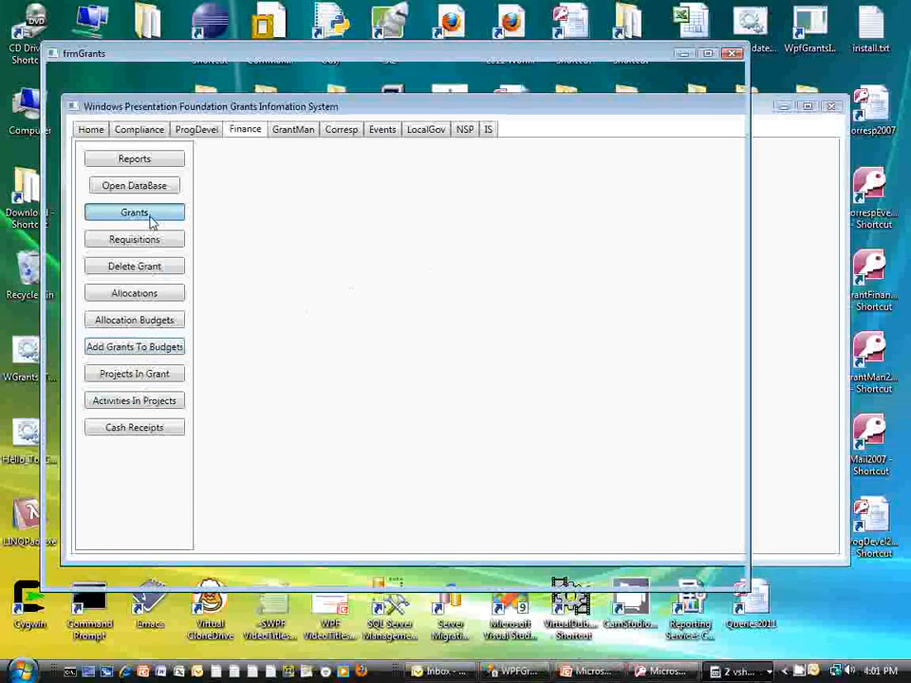
click(357, 77)
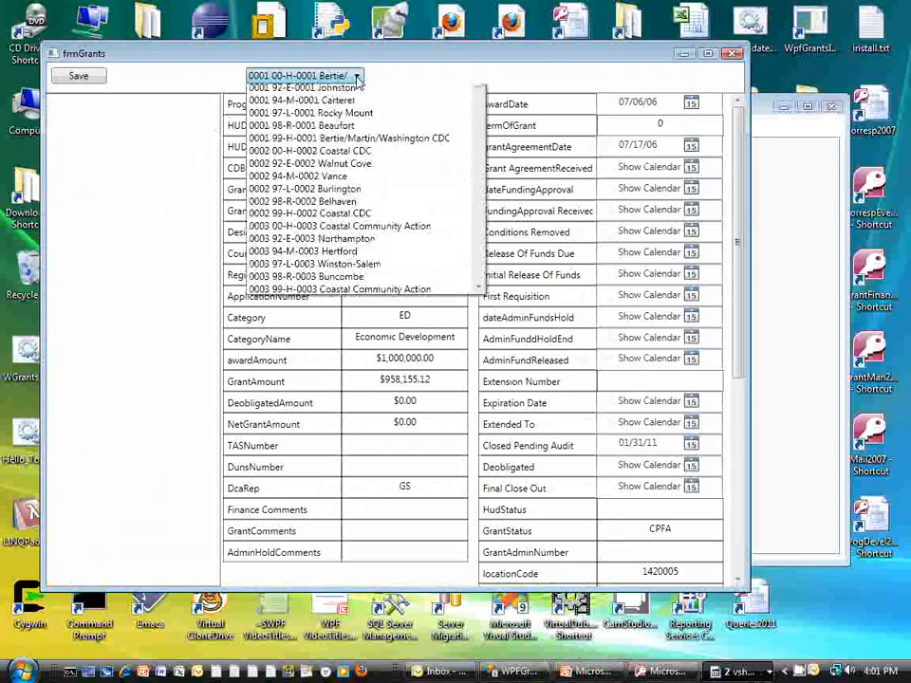
scroll(357, 88, down, 15)
click(357, 87)
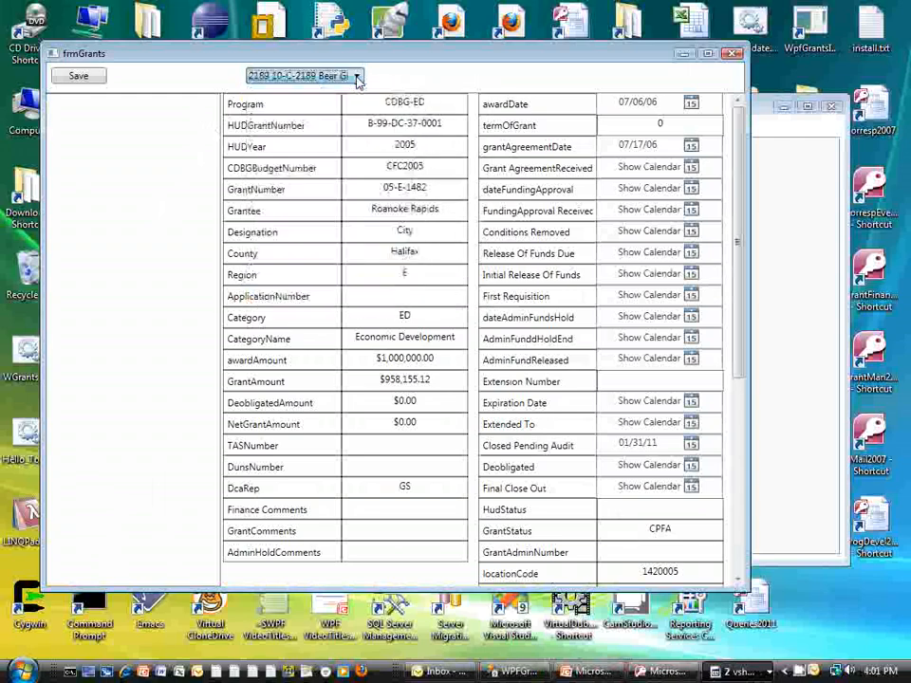
click(355, 381)
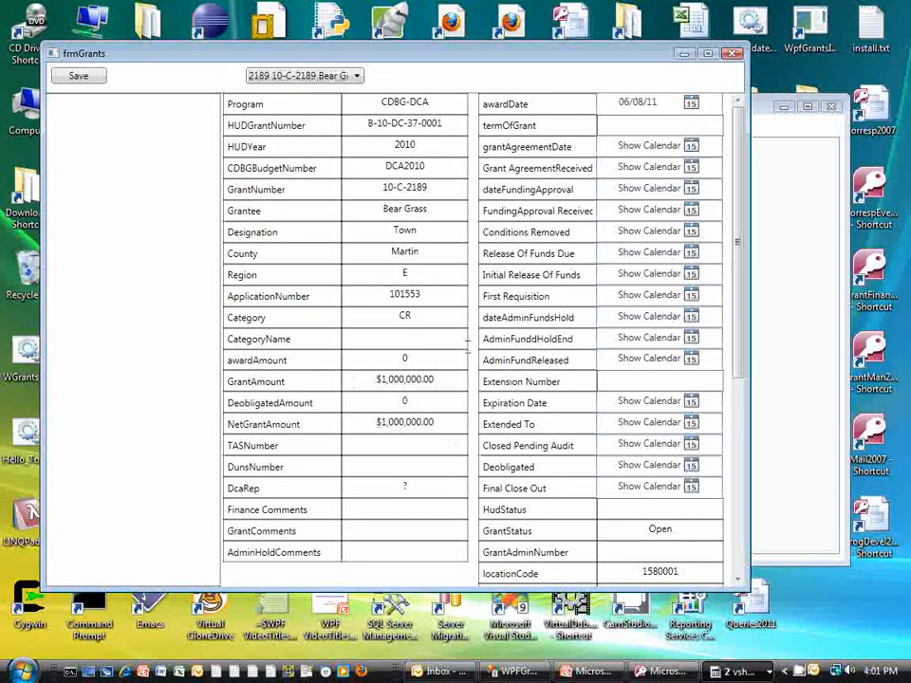
click(732, 55)
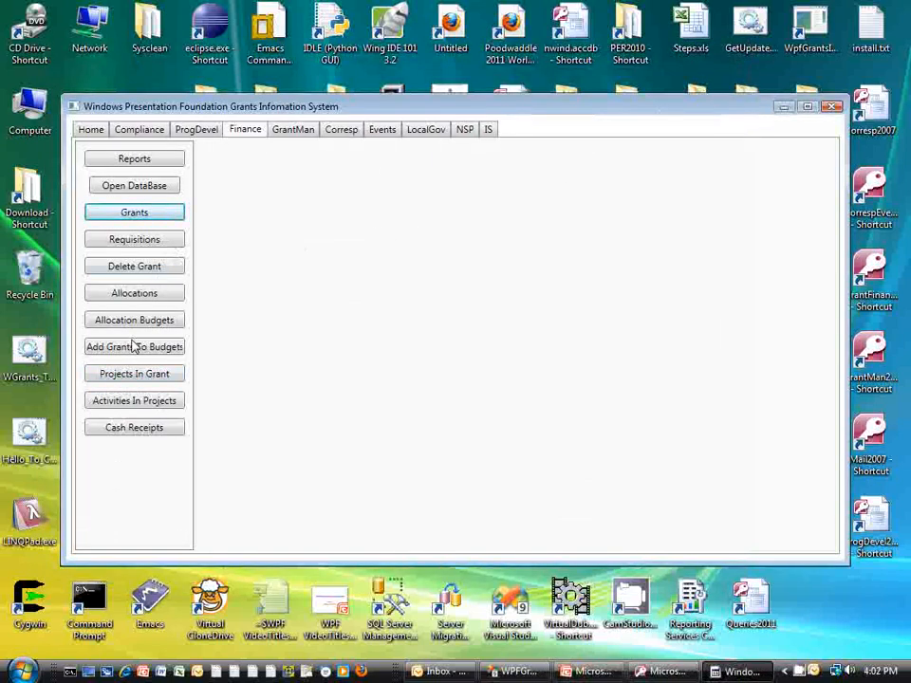
Review the projects in grant 10-C-2189 Bear Grass and close the projects form.
click(128, 375)
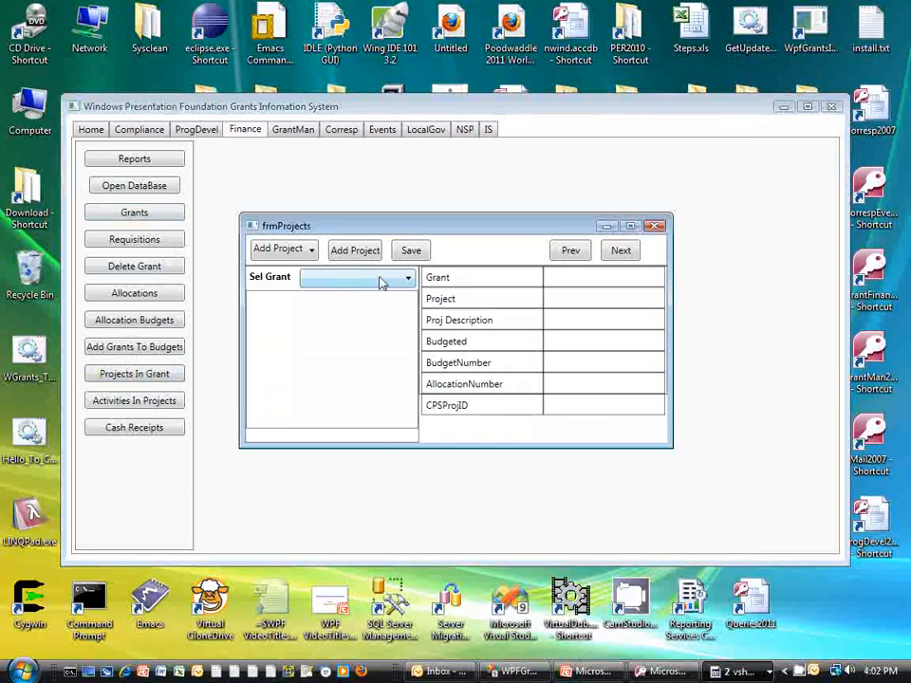
click(407, 279)
text(2189)
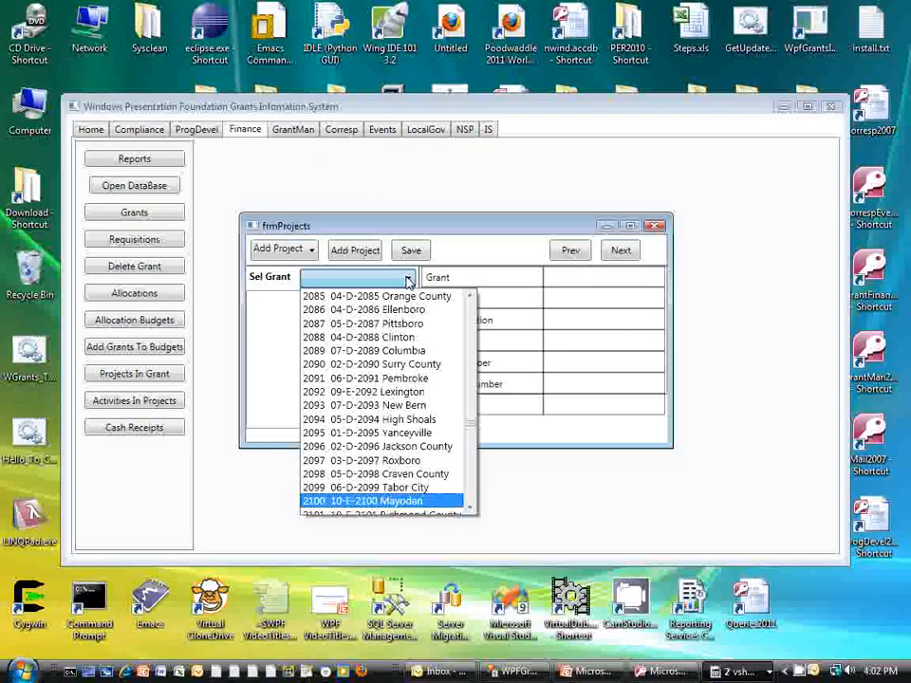
key(Return)
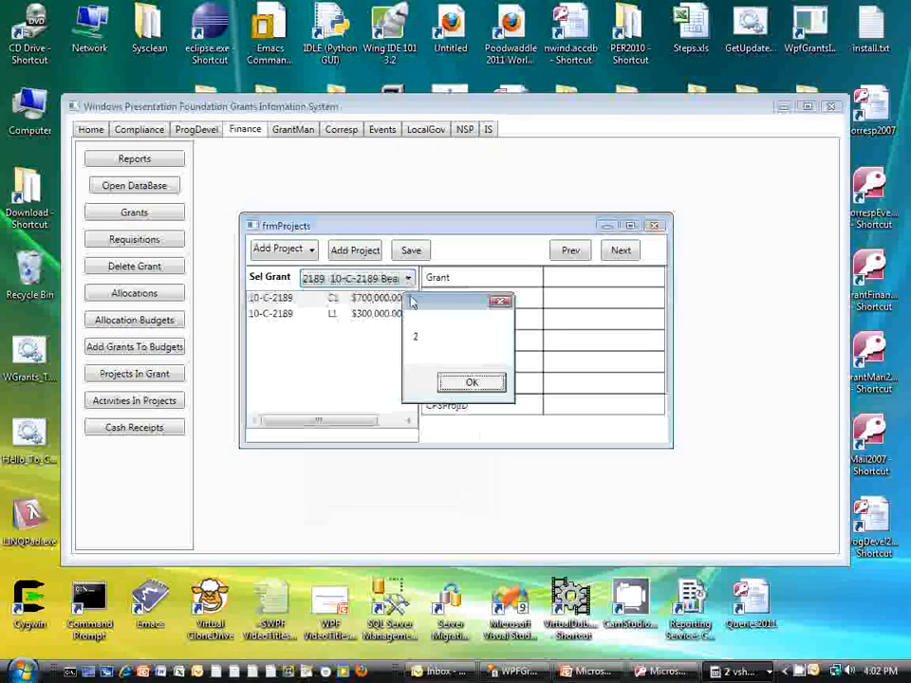
click(467, 385)
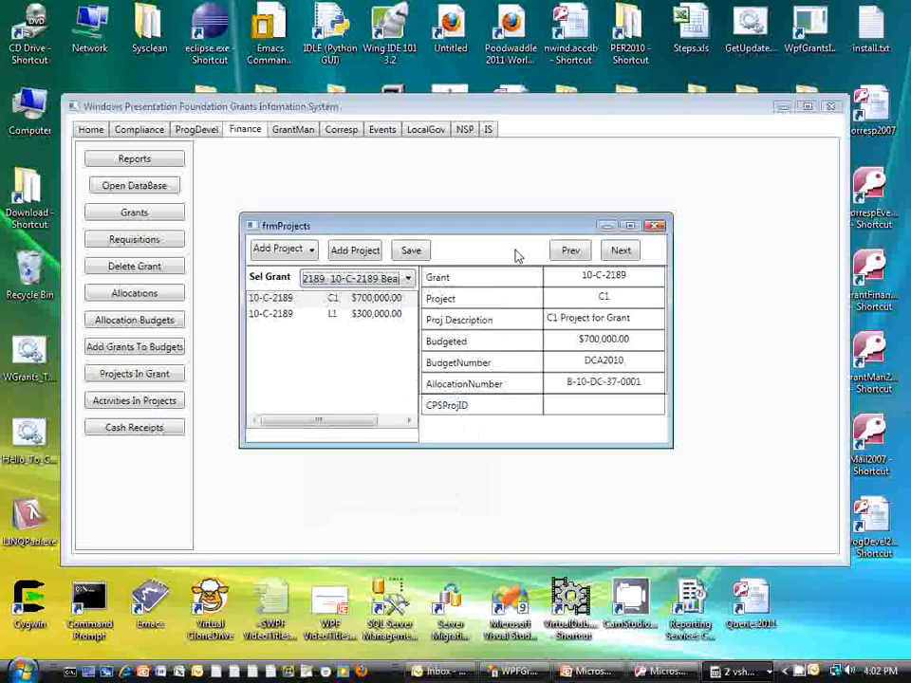
click(655, 225)
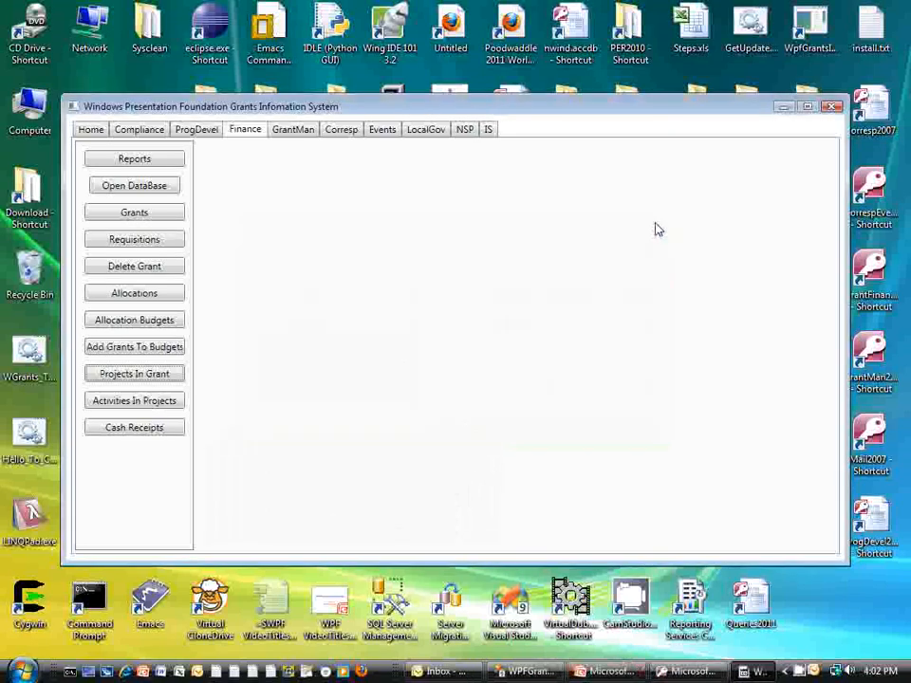
Open the project activities for grant 10-C-2189 Bear Grass, review the L1 activities, and select the C1 project's Administration activity.
click(131, 401)
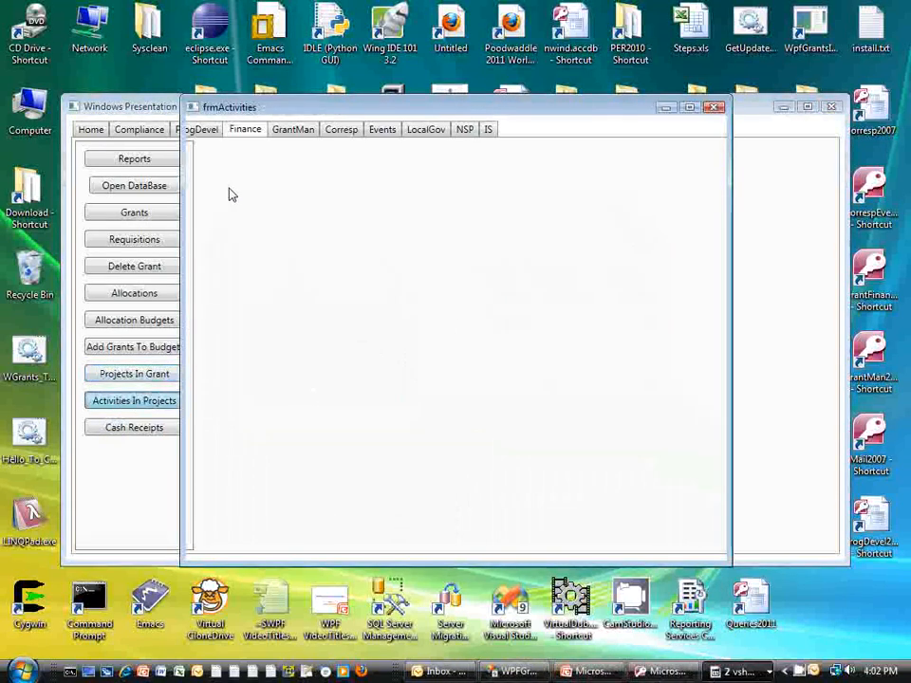
click(414, 161)
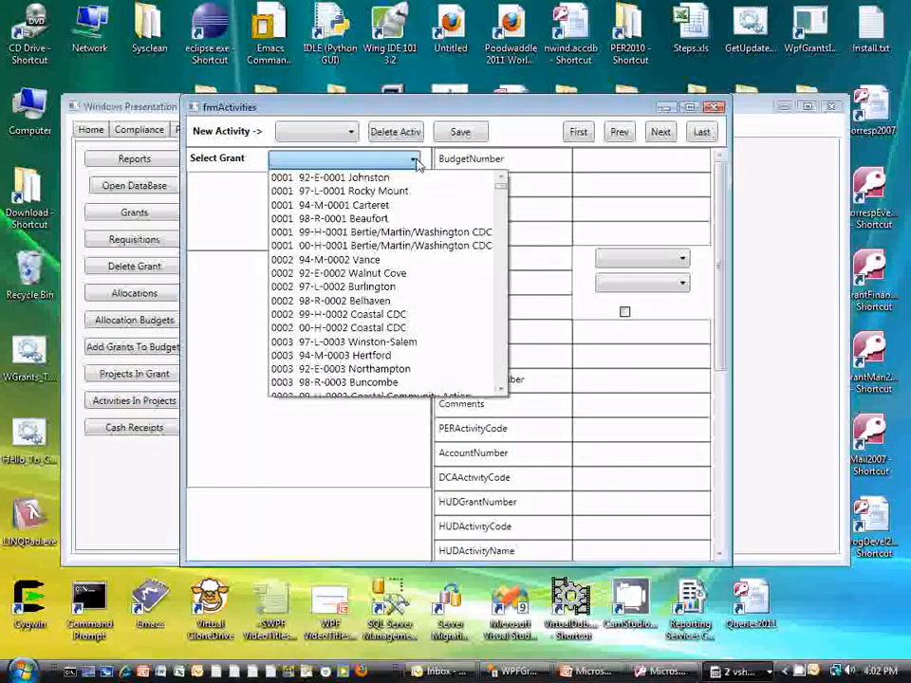
key(End)
key(Return)
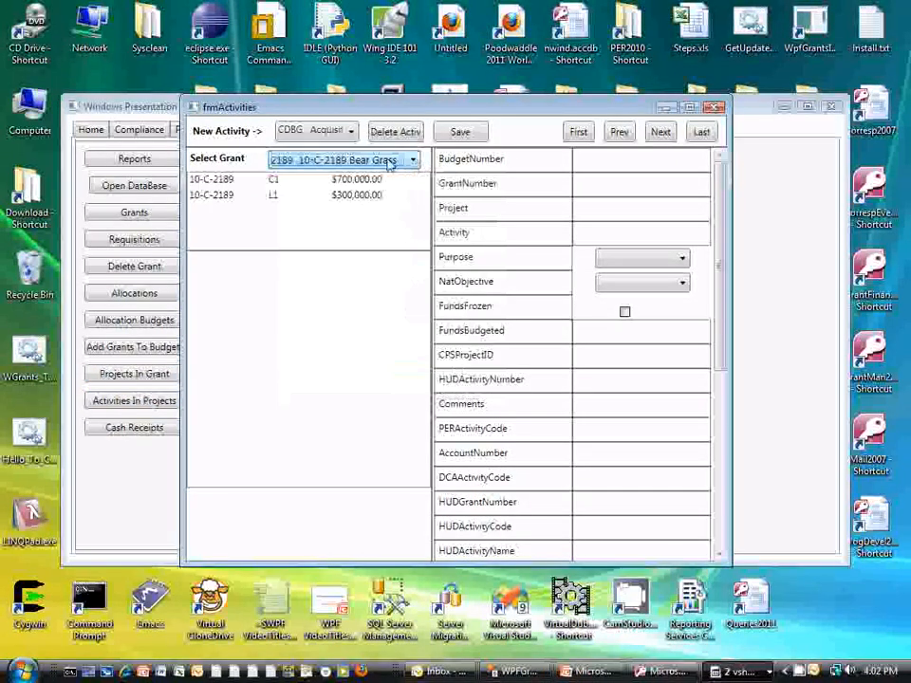
click(323, 200)
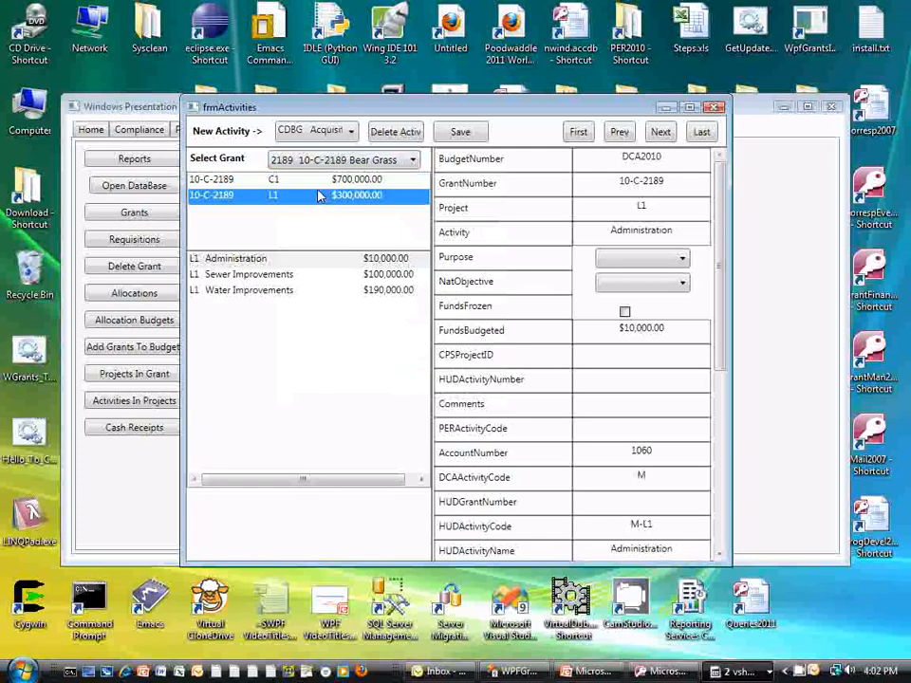
click(315, 180)
click(307, 195)
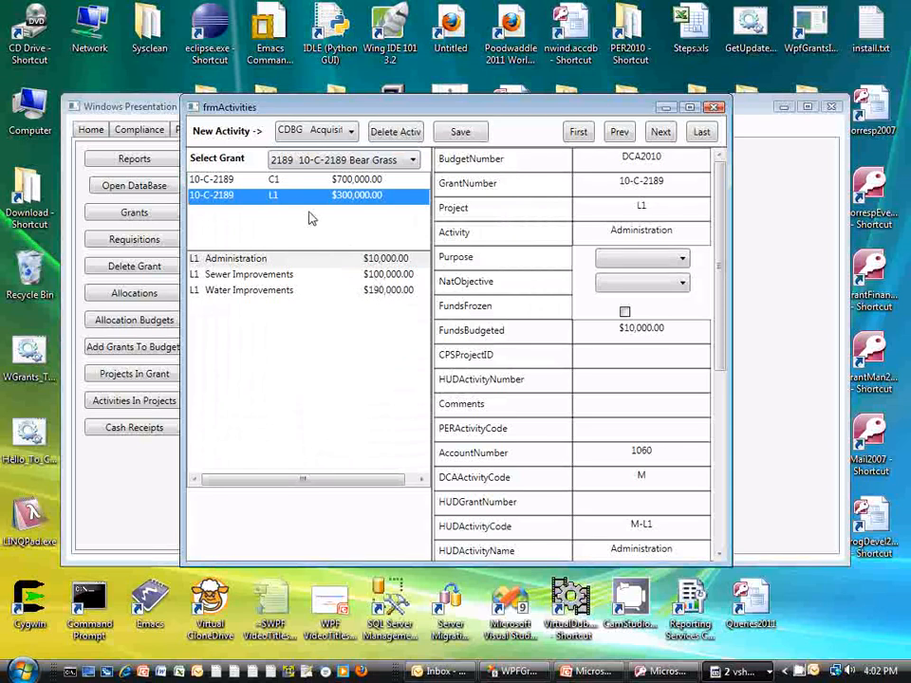
click(275, 180)
click(285, 260)
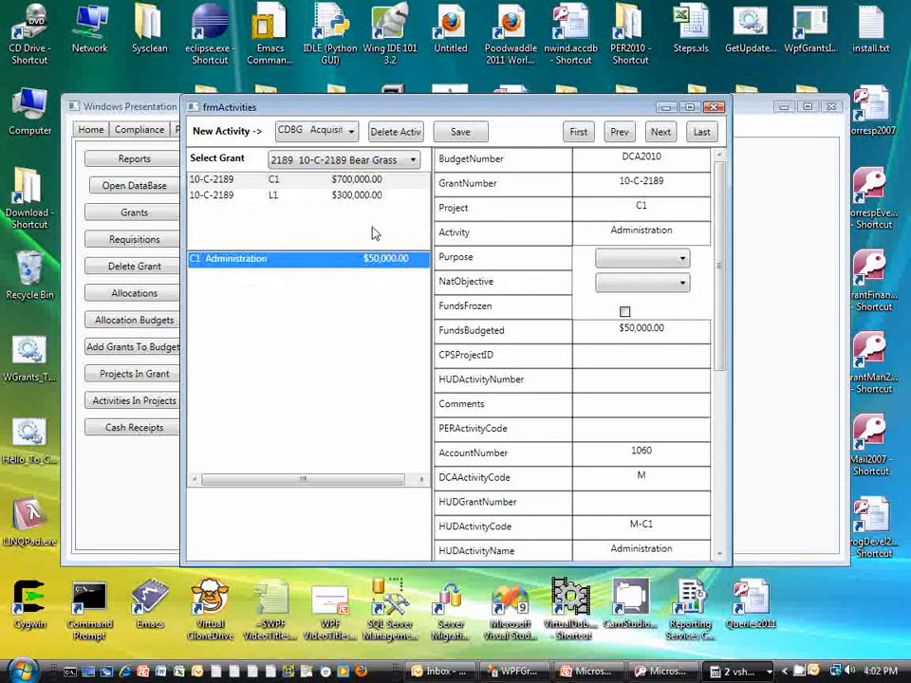
Add a CDBG Sewer Improvements activity to the C1 project with budgeted funds of 350,000, purpose PS and national objective L/M, and save it.
click(351, 132)
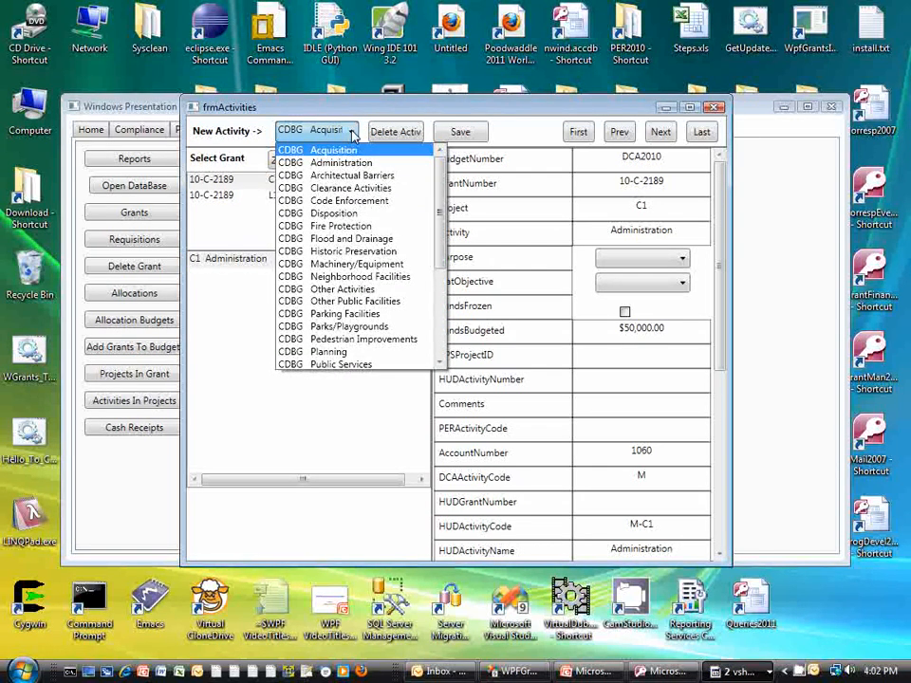
scroll(356, 238, down, 5)
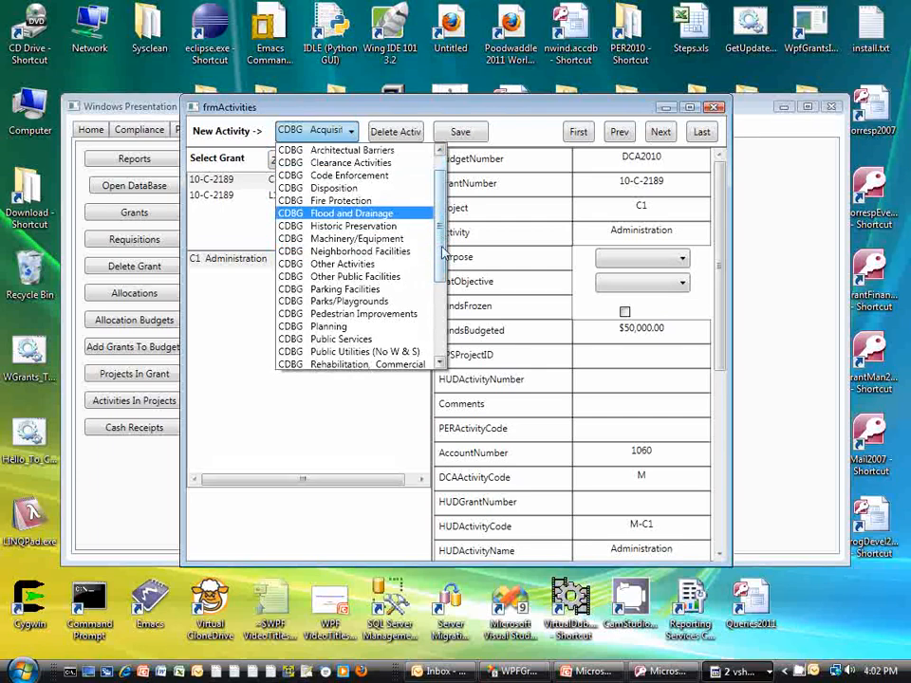
click(389, 289)
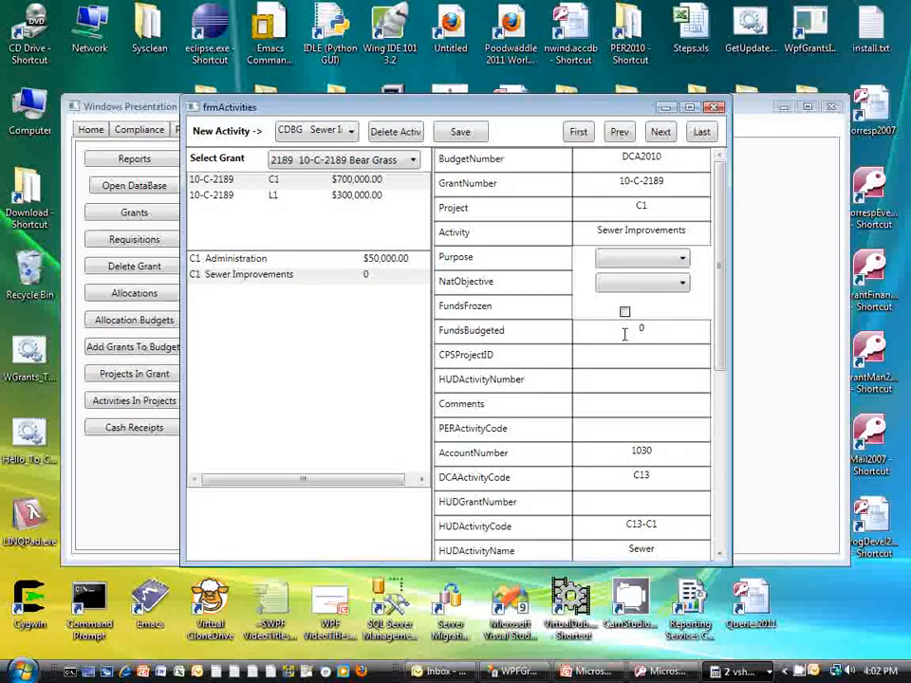
click(680, 333)
text(350,000)
click(671, 354)
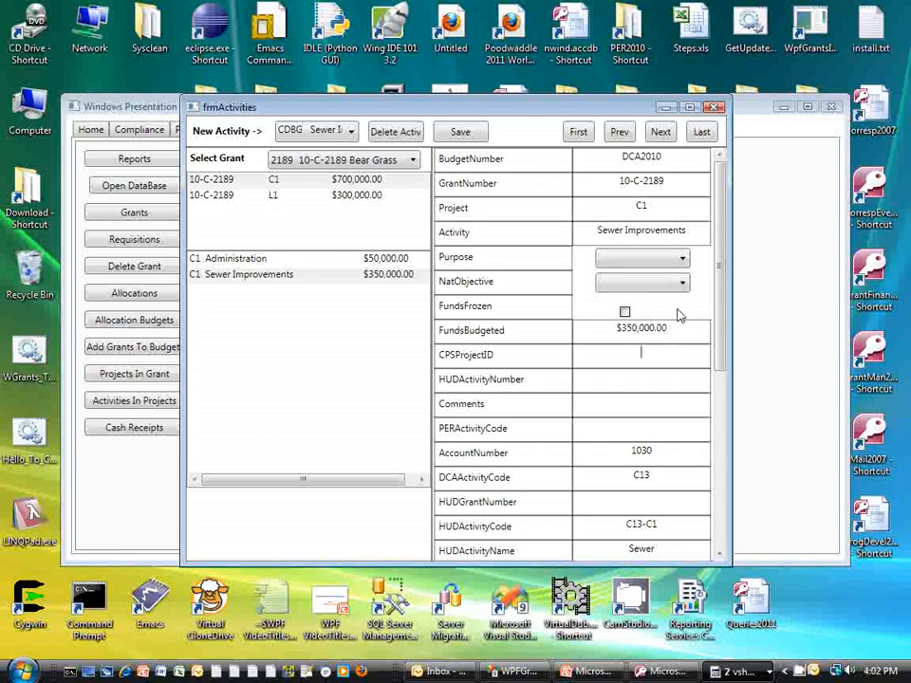
click(683, 268)
click(609, 338)
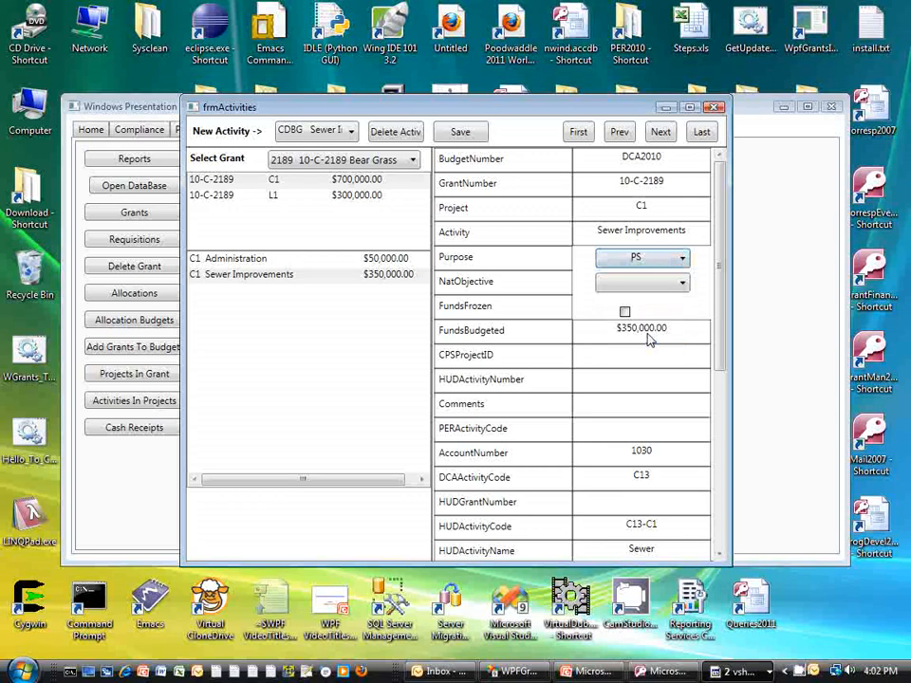
click(685, 289)
click(642, 324)
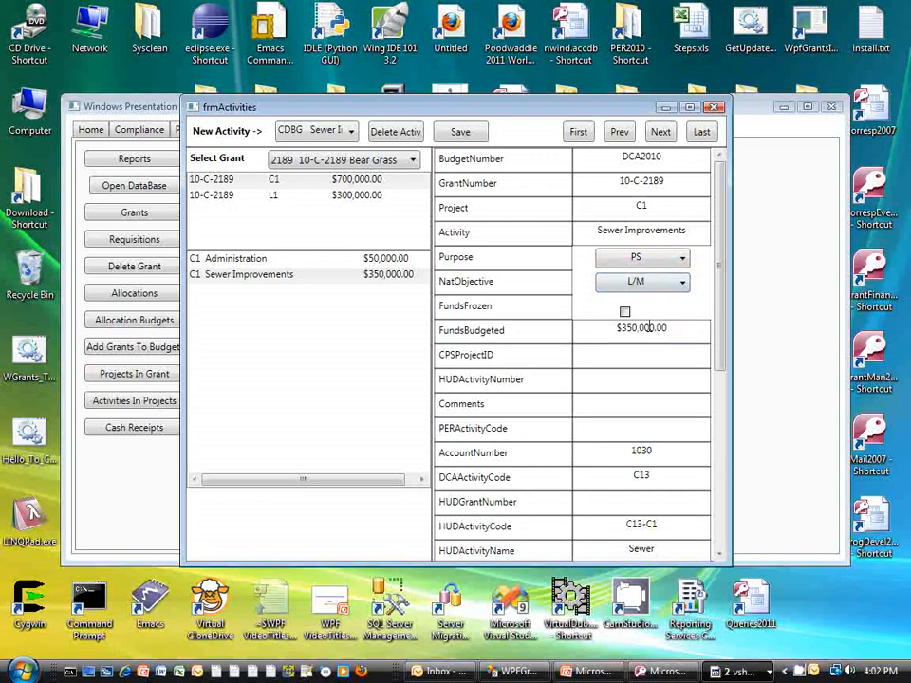
click(459, 133)
click(469, 387)
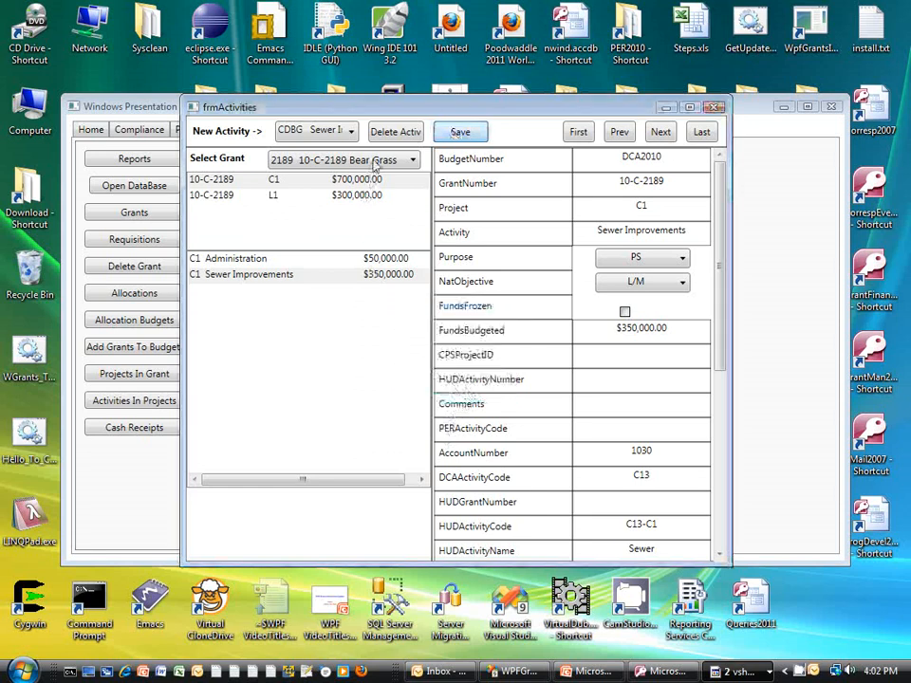
Add a CDBG Water Improvements activity to C1 with purpose PS, national objective L/M and budgeted funds of 100,000, and save it.
click(352, 131)
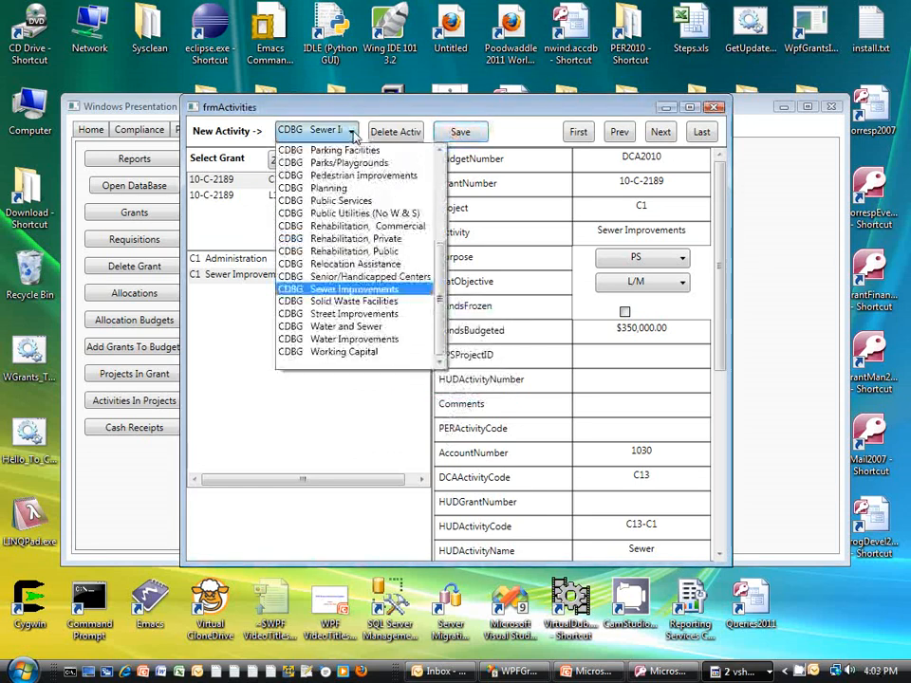
click(347, 340)
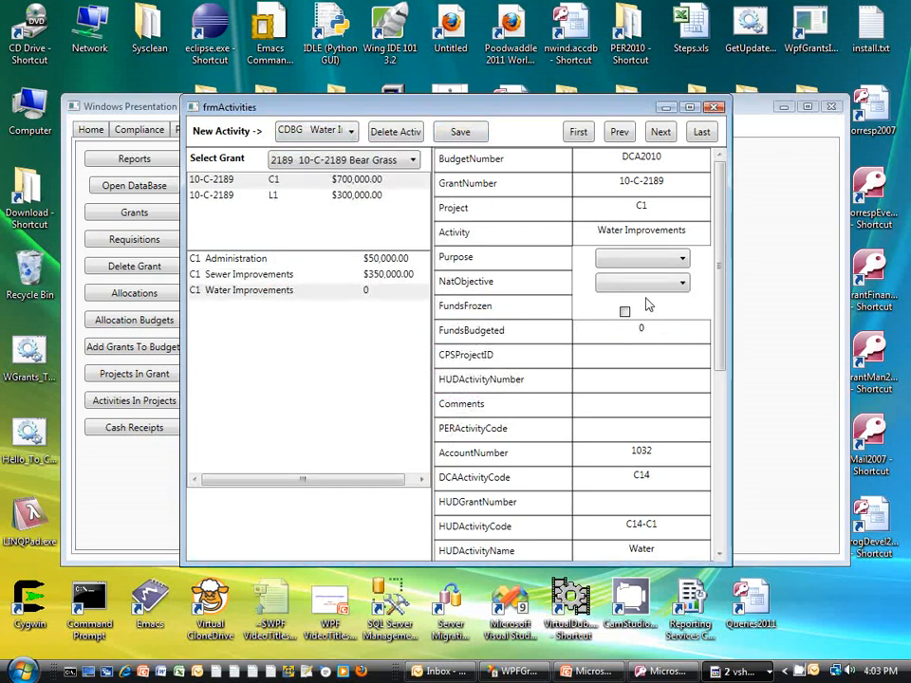
click(626, 258)
click(644, 339)
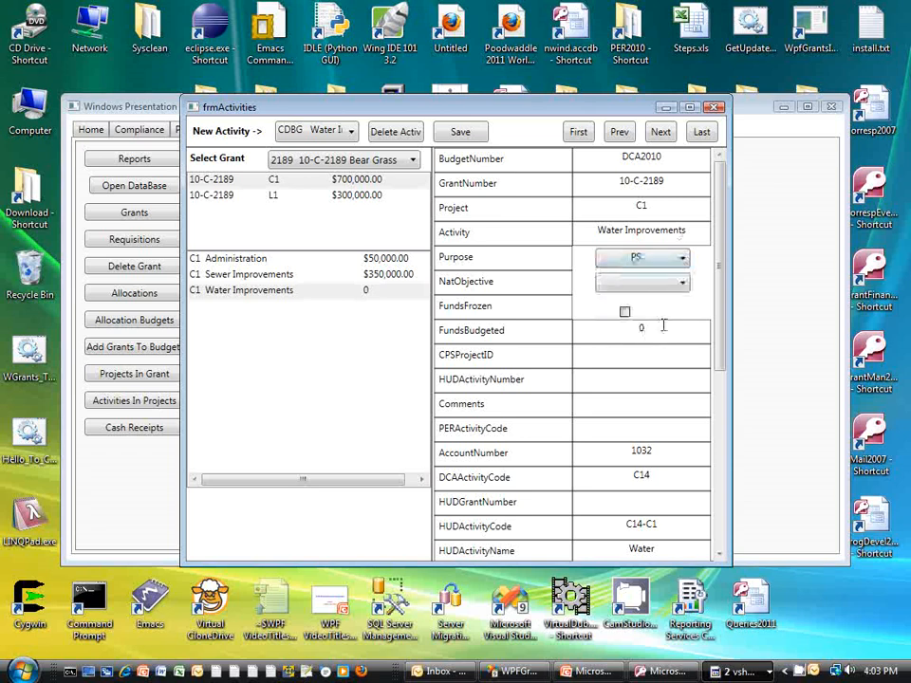
click(682, 283)
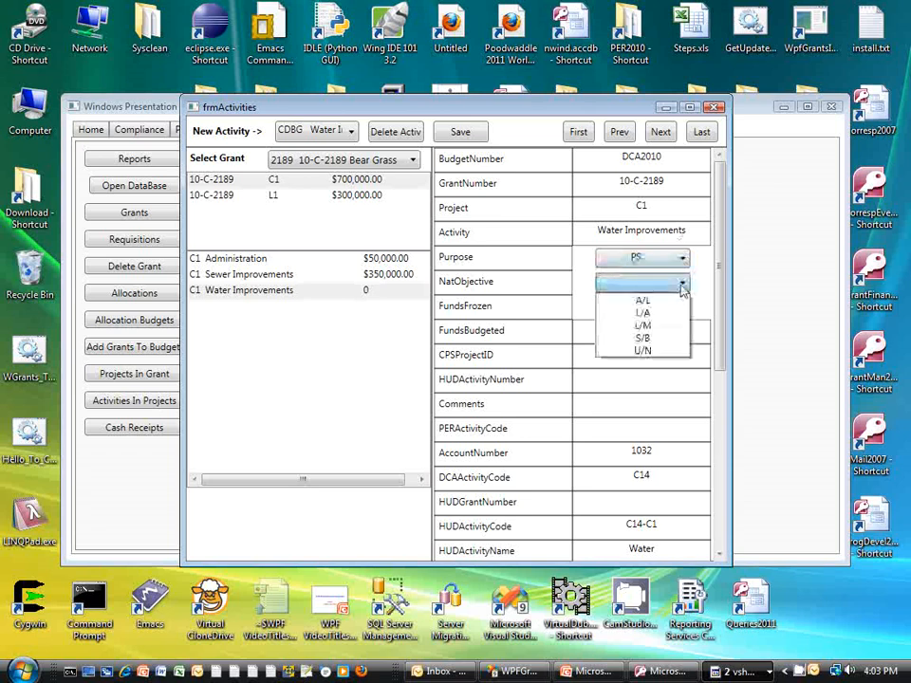
click(642, 326)
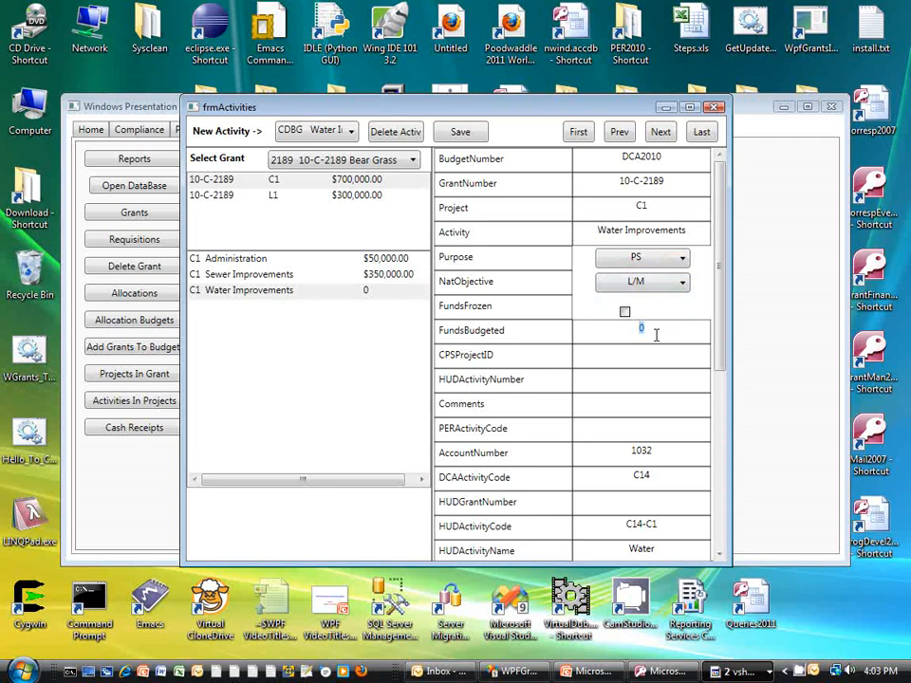
click(656, 334)
text(100,000)
click(635, 378)
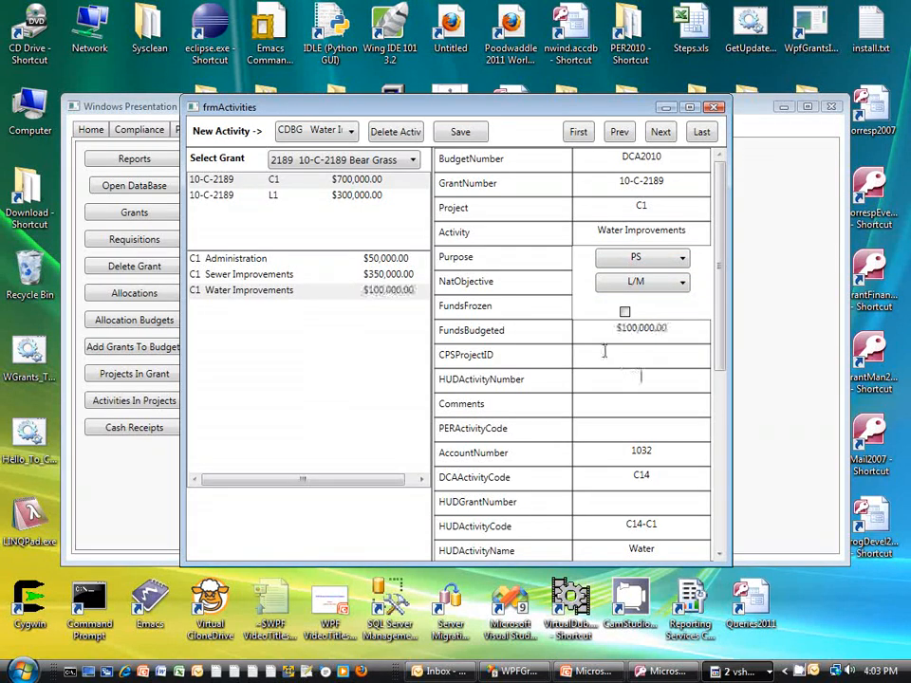
click(461, 132)
click(474, 383)
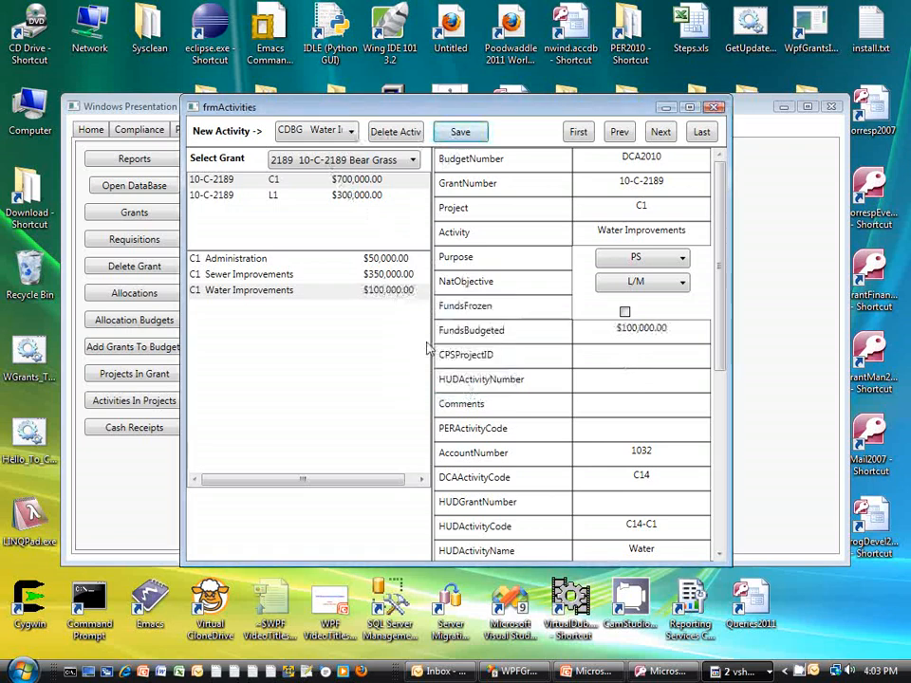
Add a CDBG Rehabilitation, Private activity to the C1 project with purpose H and national objective L/M.
click(350, 133)
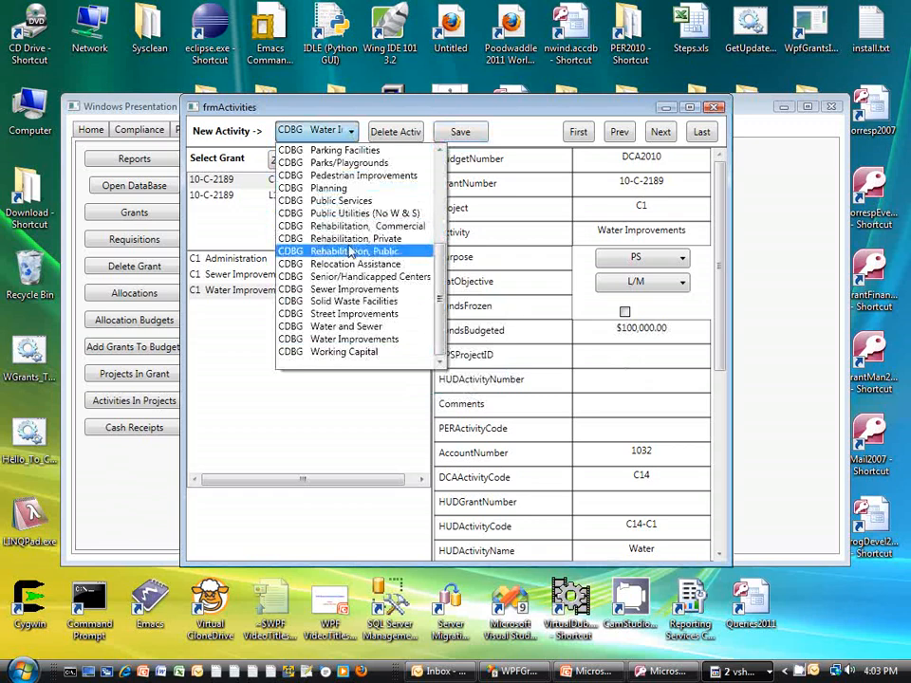
click(379, 238)
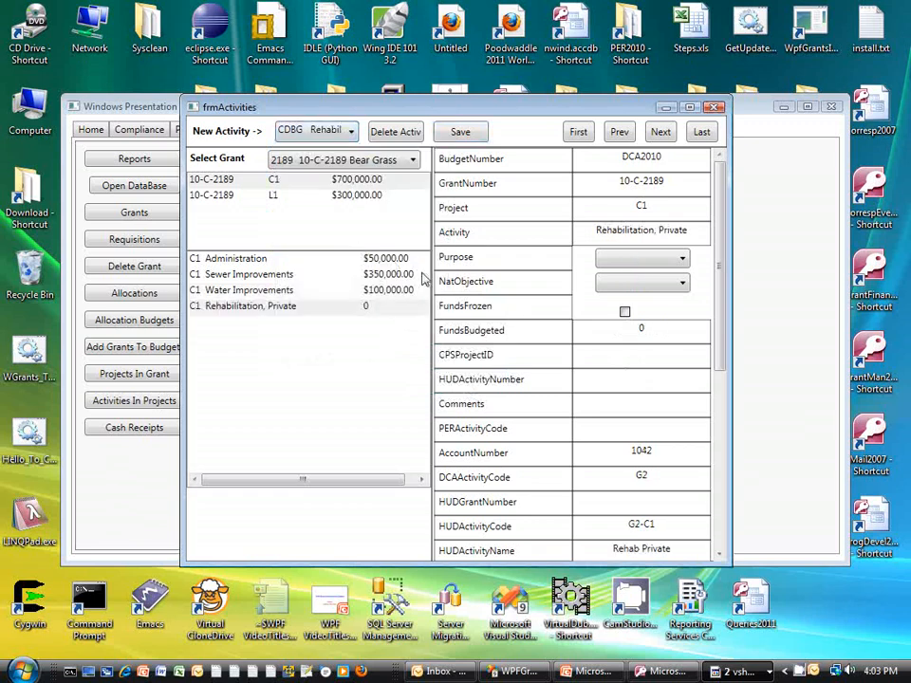
click(681, 259)
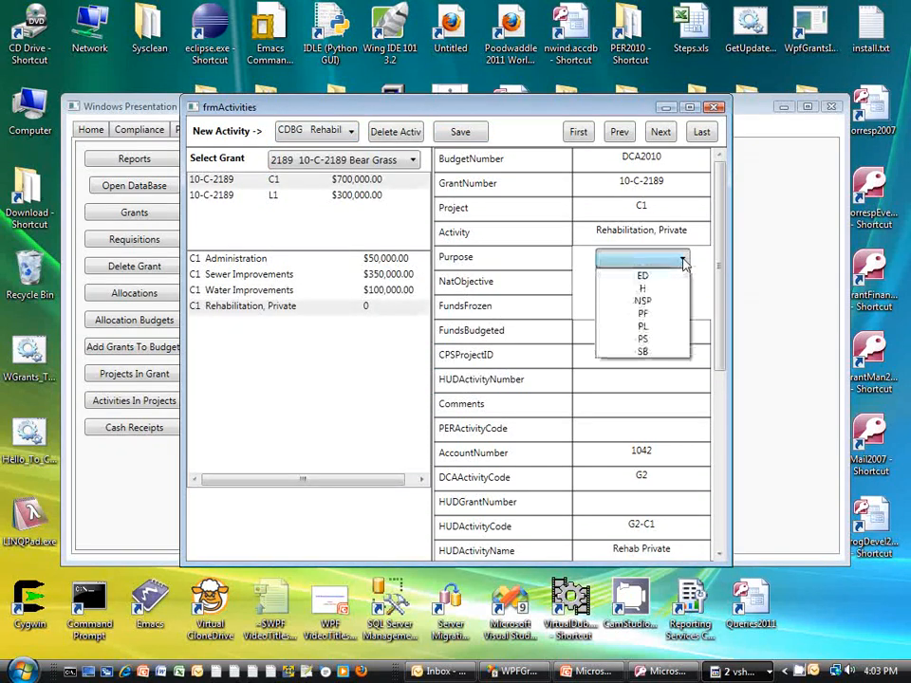
click(642, 288)
click(681, 286)
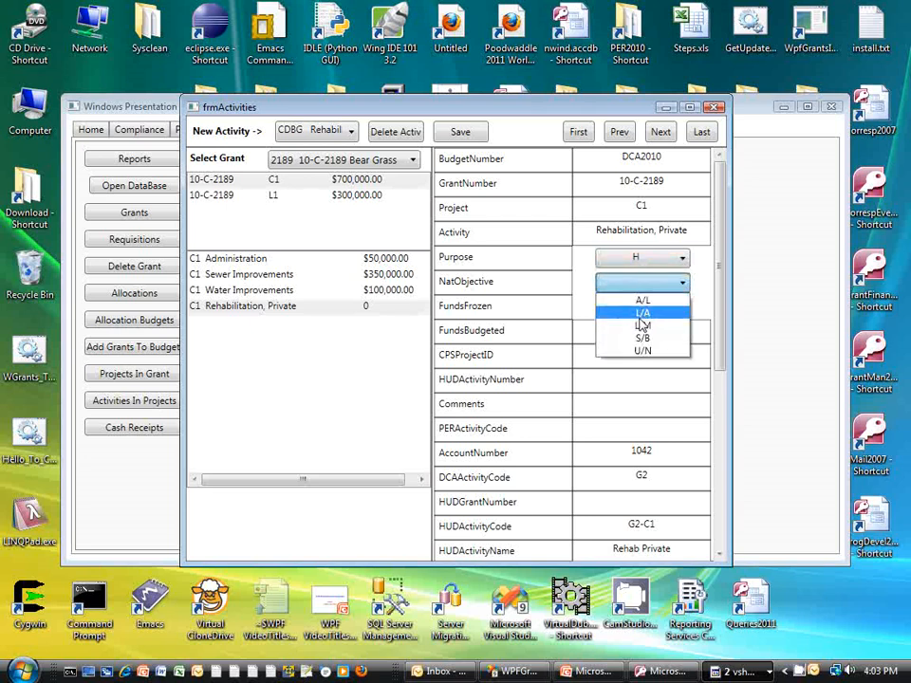
click(647, 322)
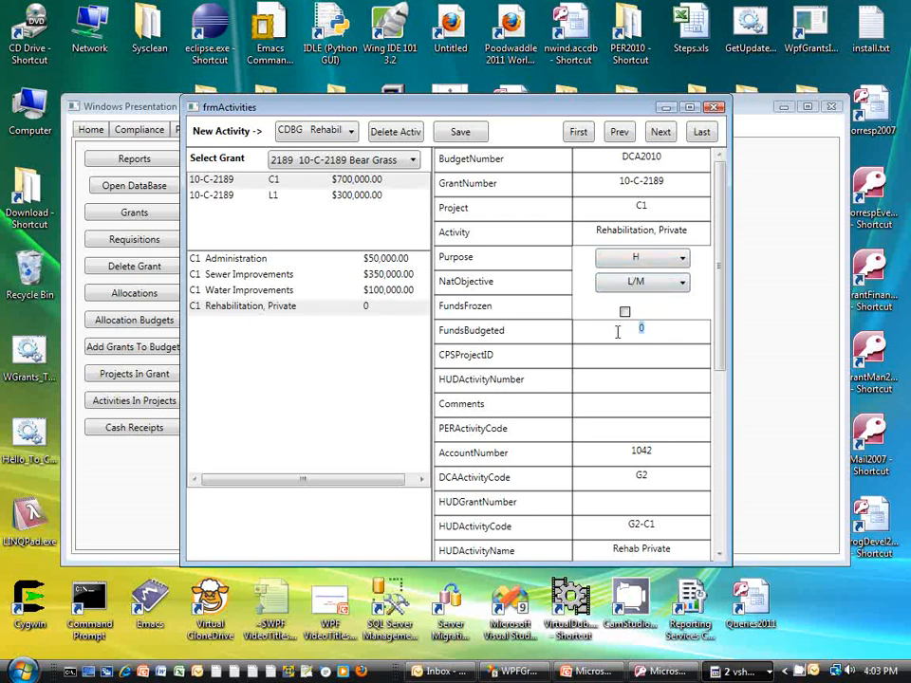
Set the budgeted funds of C1's Rehabilitation, Private activity to 200,000, save it, and close the activities form.
click(618, 333)
text(200,)
text(00000)
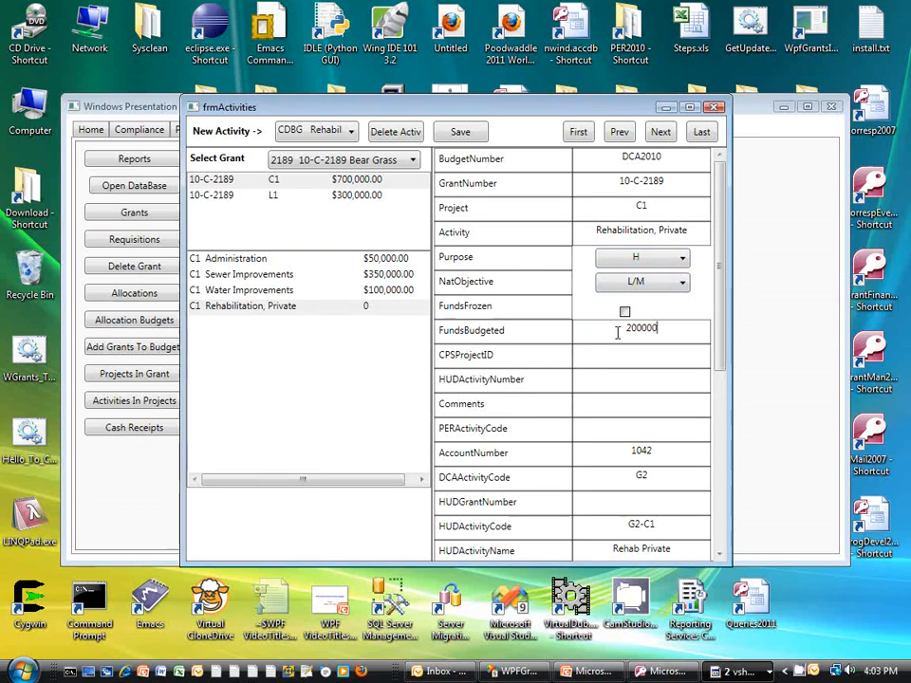
key(Tab)
click(461, 132)
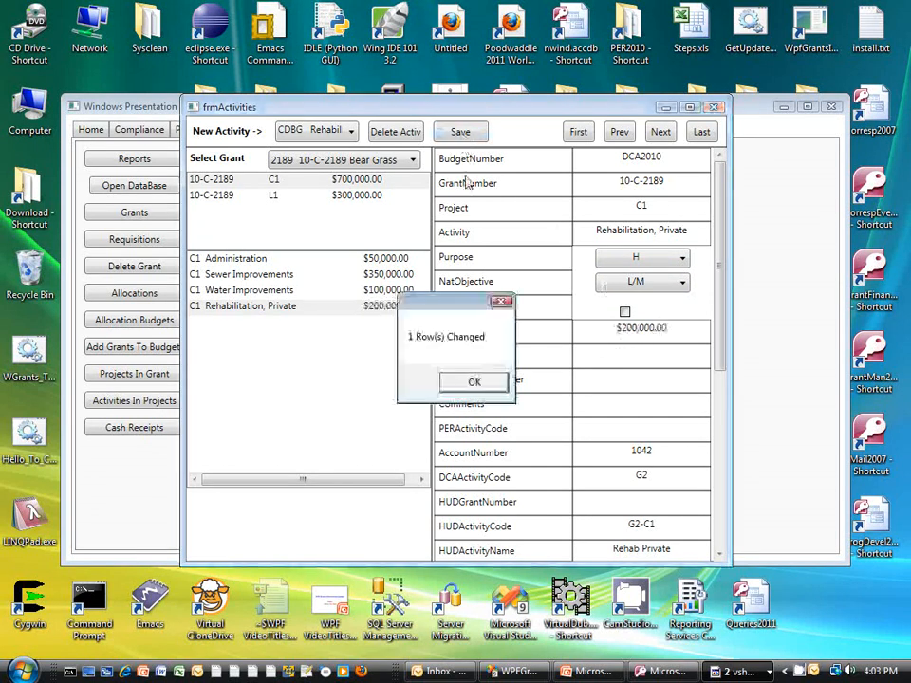
click(470, 380)
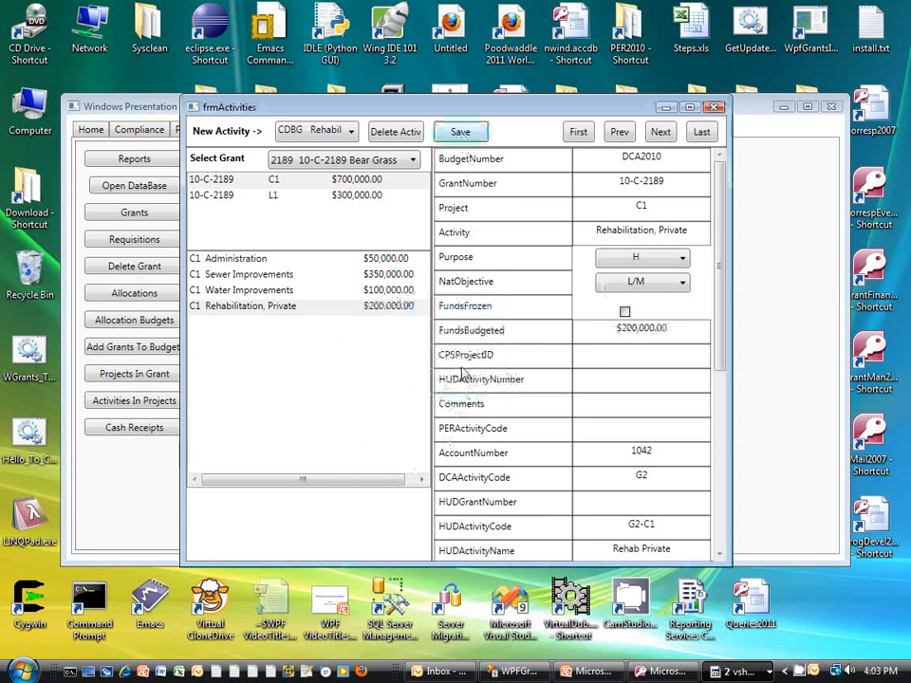
click(715, 107)
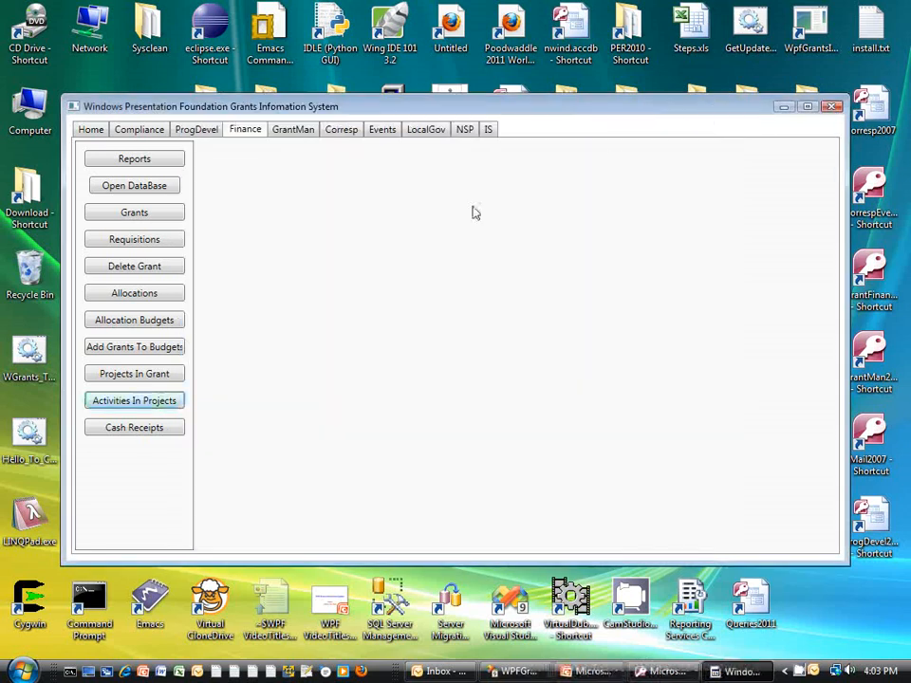
Open the Grant Financial Statement report for grant 10-C-2189 Bear Grass from the finance reports.
click(142, 166)
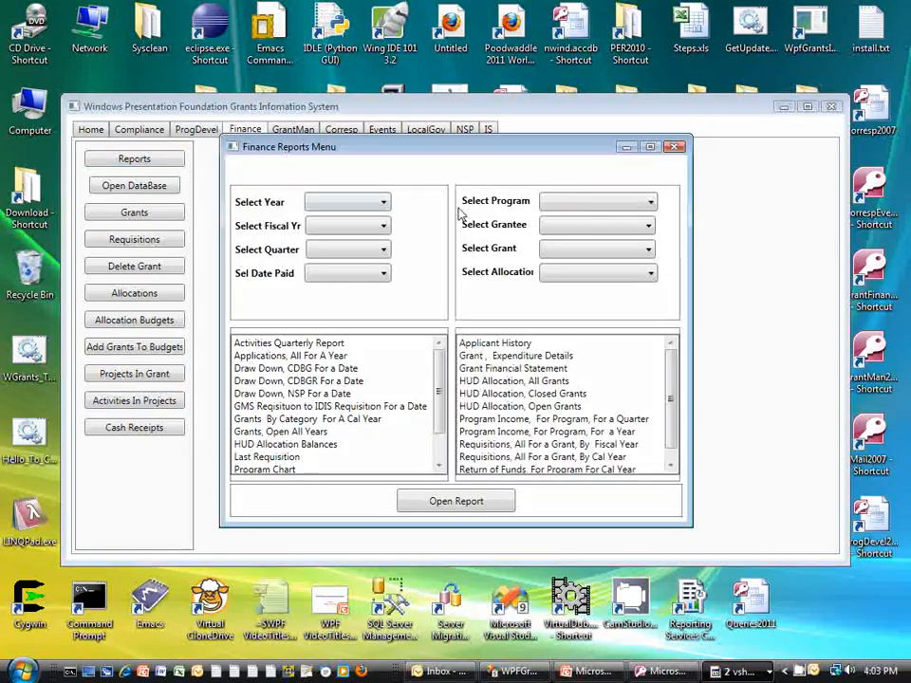
click(649, 251)
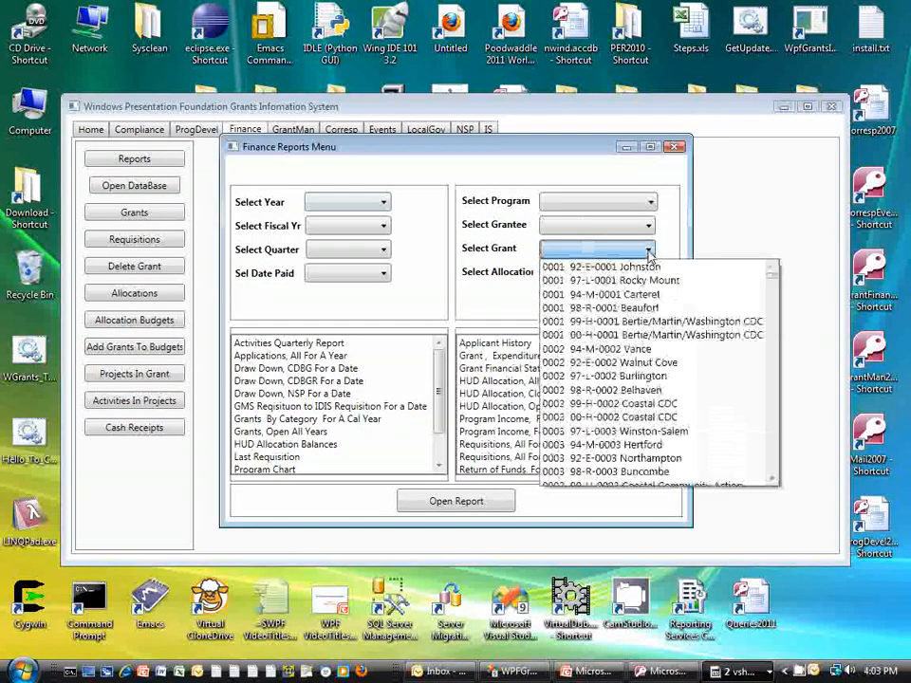
text(2189)
key(Return)
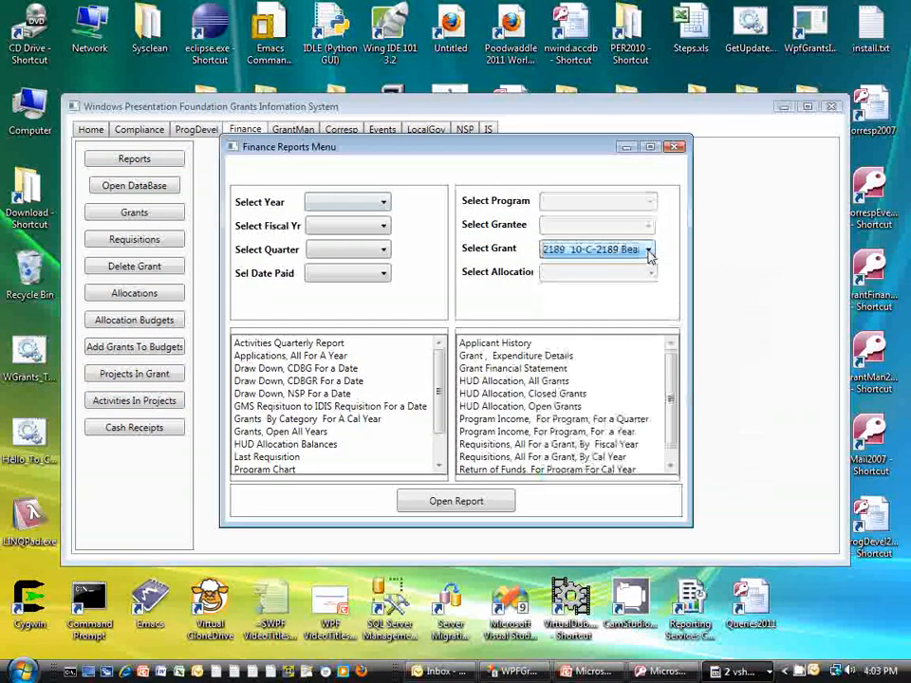
click(494, 370)
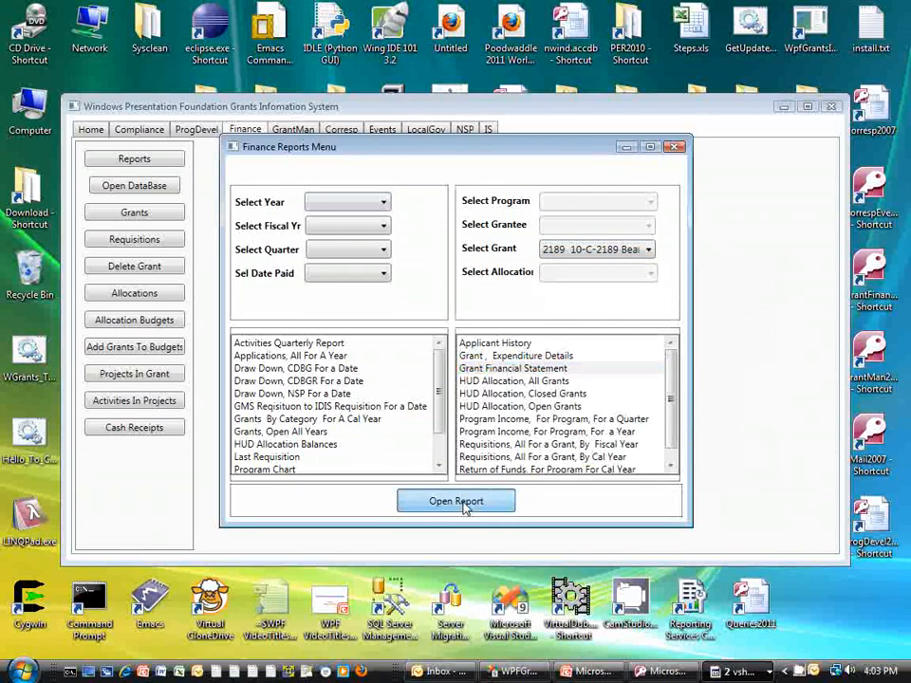
click(464, 503)
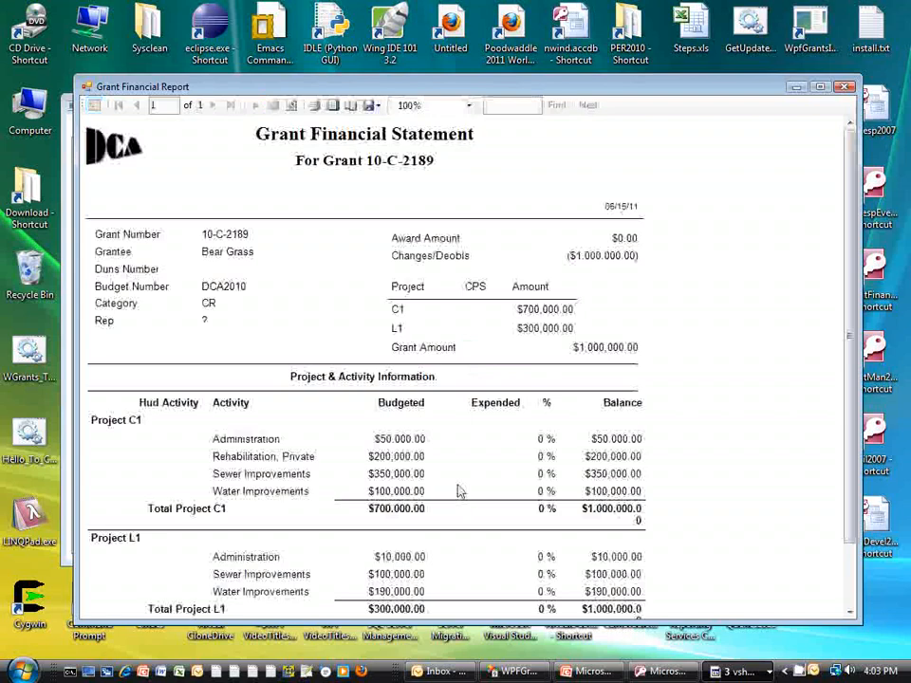
Review the award amount, changes, project amounts and the C1 and L1 activity budgets in the financial statement, and close the report.
scroll(458, 490, down, 2)
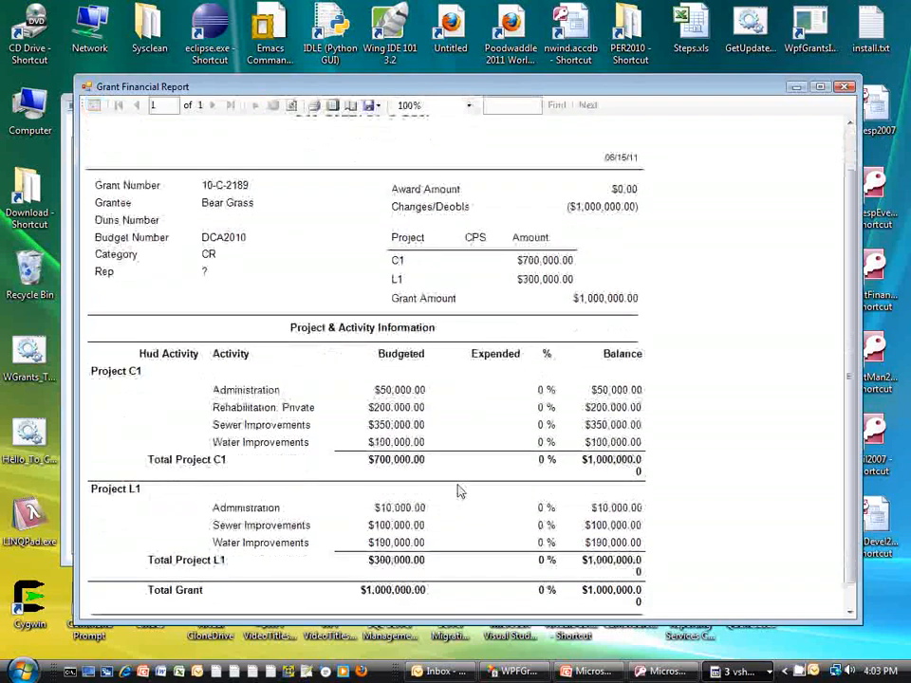
scroll(458, 491, down, 1)
scroll(460, 490, up, 3)
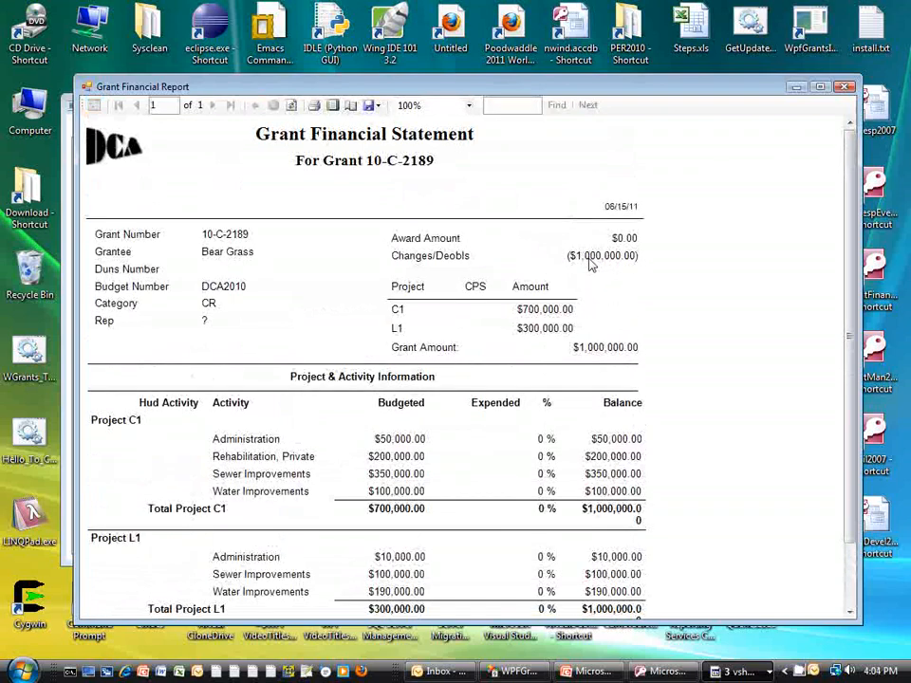
scroll(588, 265, down, 1)
scroll(590, 263, up, 2)
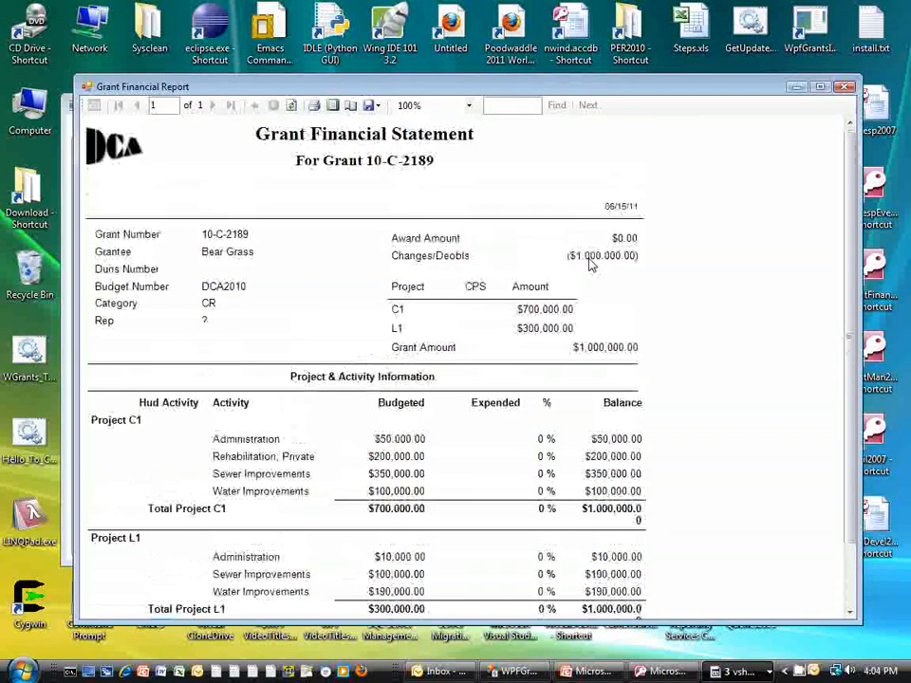
scroll(589, 265, down, 1)
scroll(590, 269, up, 1)
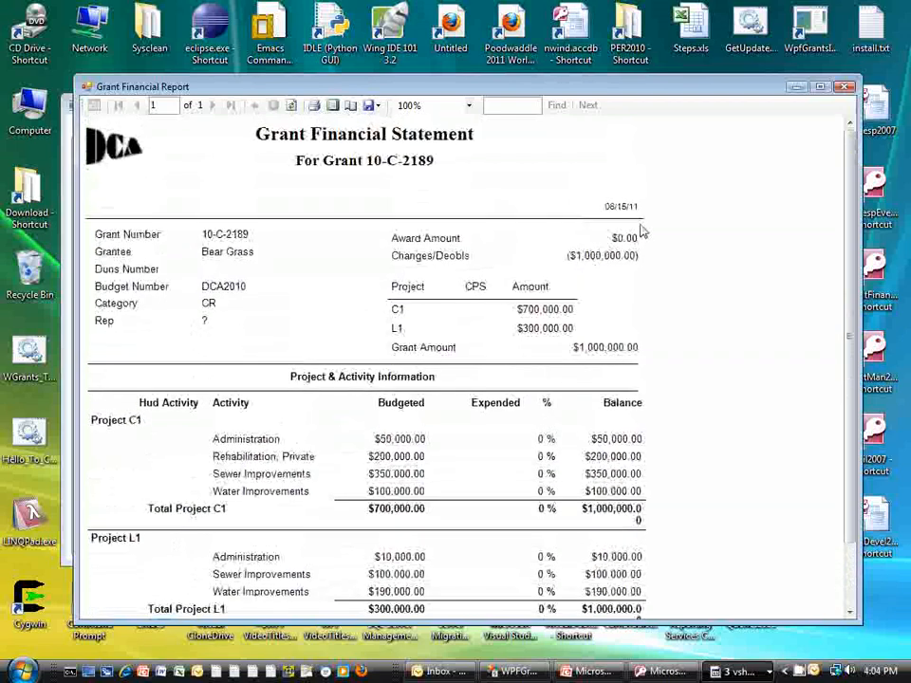
click(844, 87)
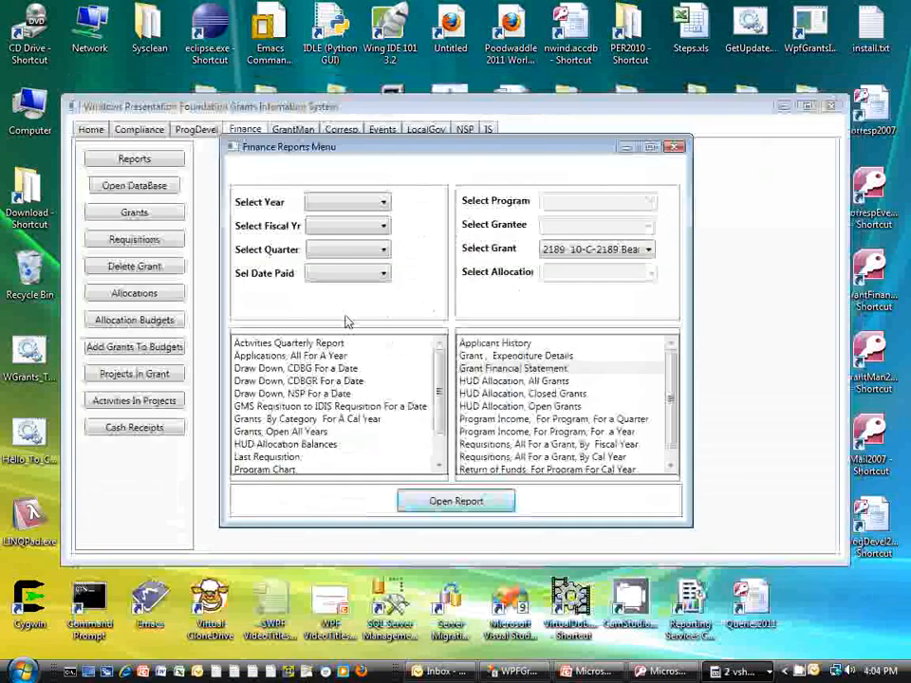